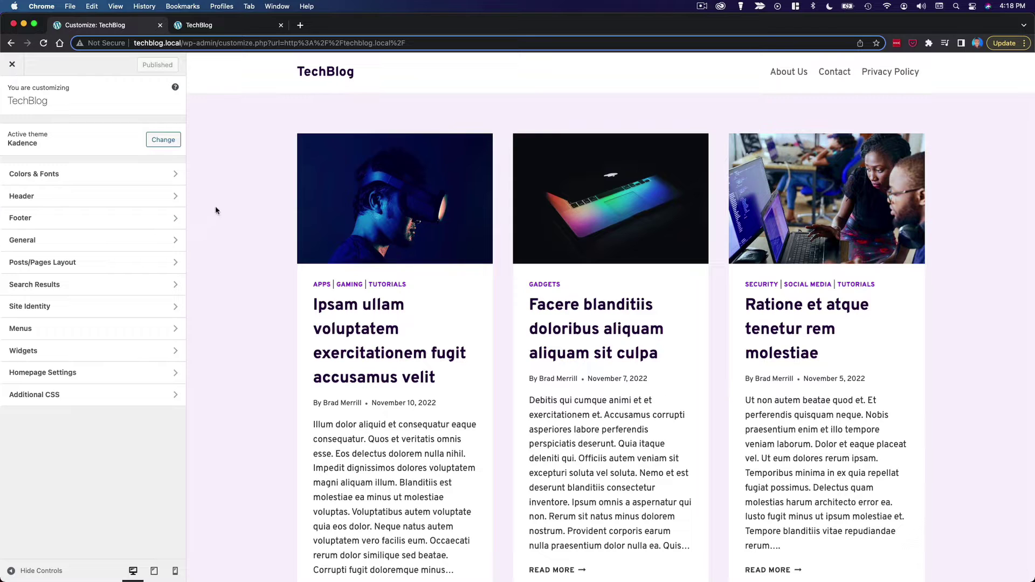
# - Open the Header panel so the header layout builder appears
pyautogui.click(116, 196)
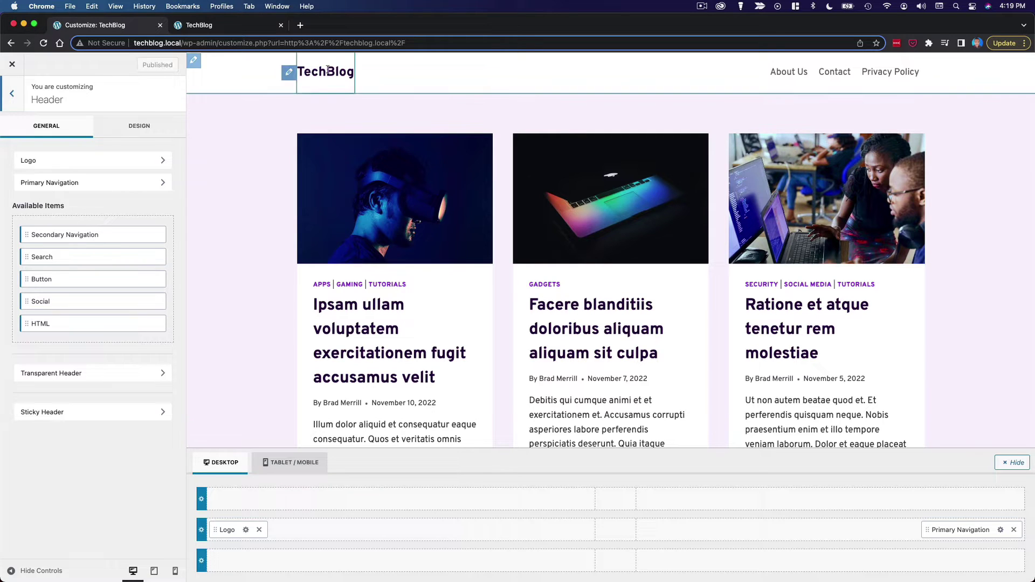
# - Upload techblog-logo.png as the site logo without cropping and set the layout to Logo only
pyautogui.click(246, 530)
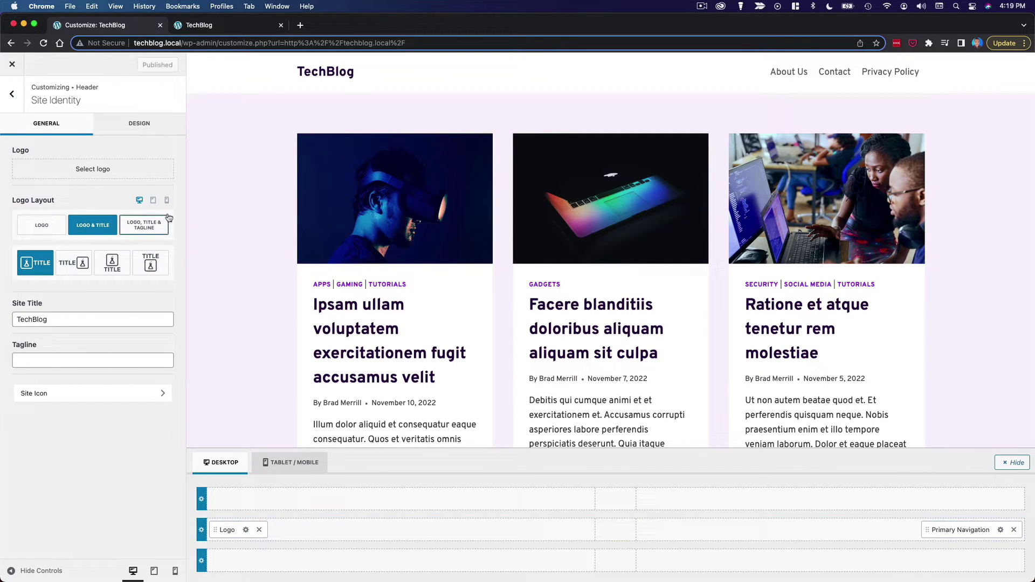
pyautogui.click(117, 176)
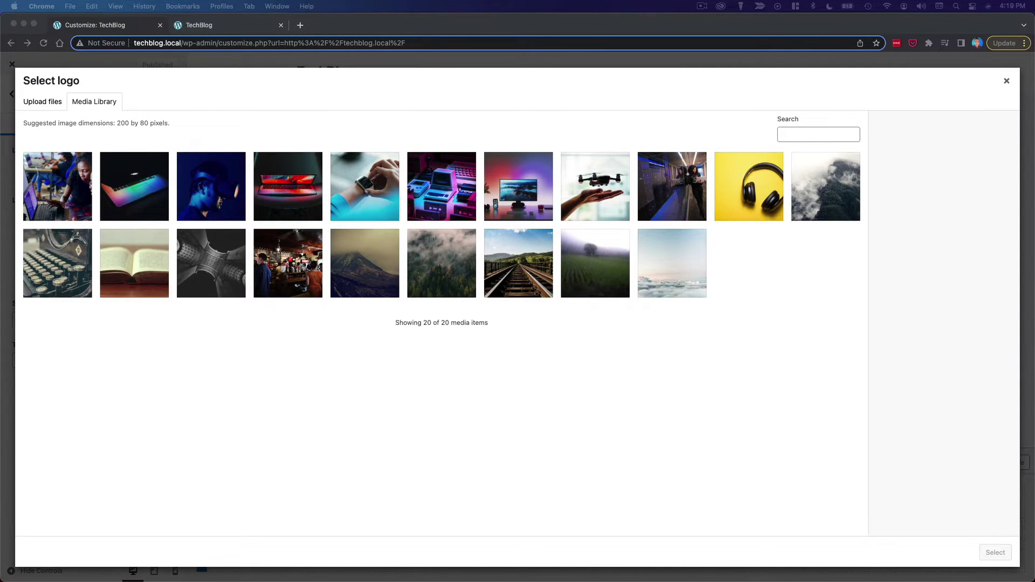
pyautogui.moveTo(1034, 402); pyautogui.dragTo(664, 399)
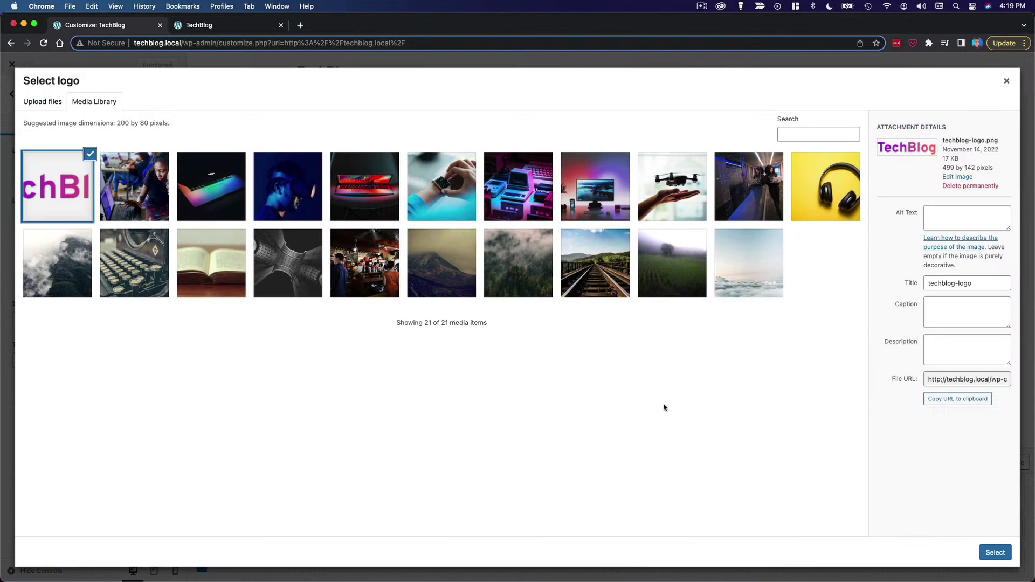
pyautogui.click(995, 555)
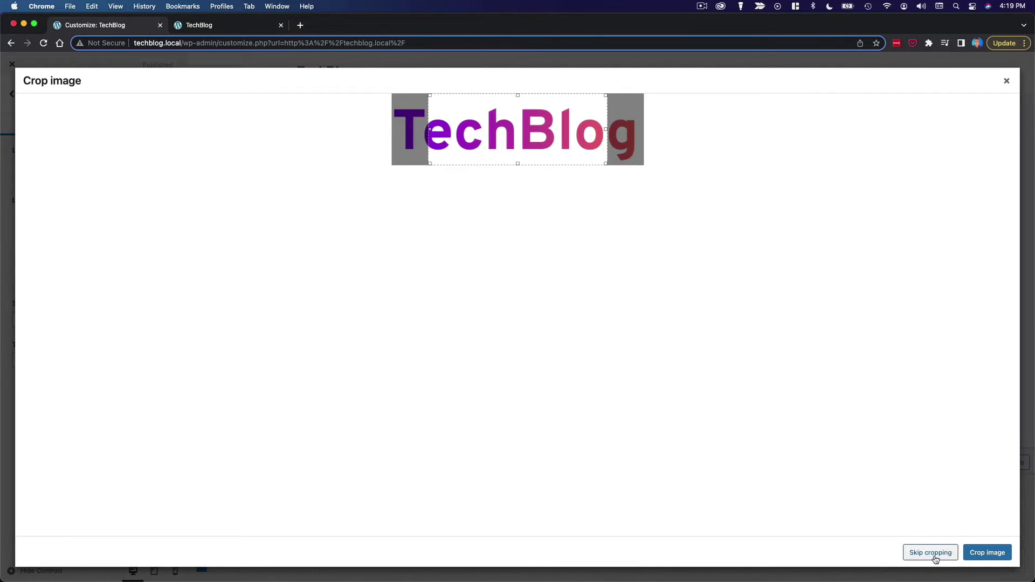
pyautogui.click(931, 552)
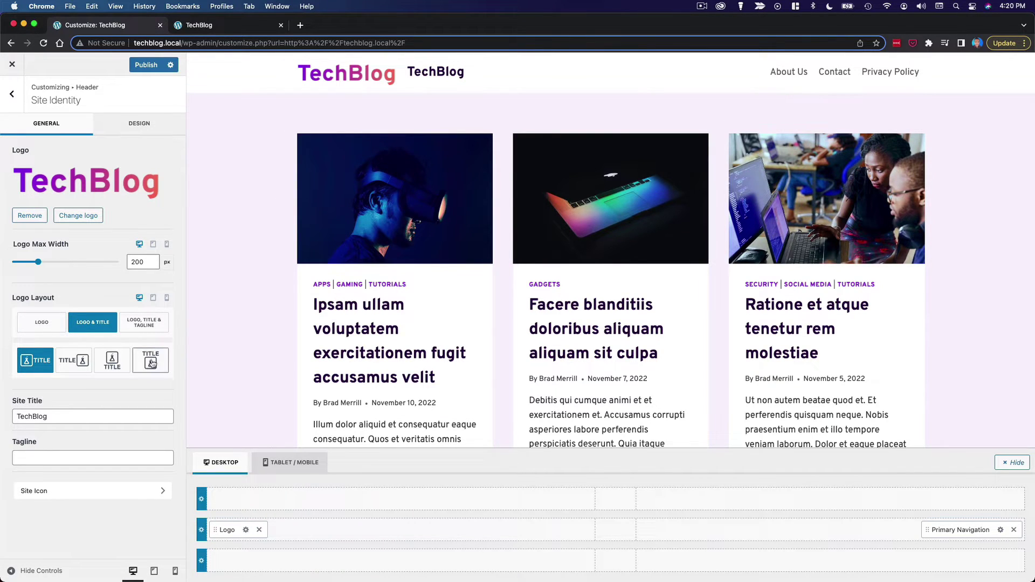
pyautogui.click(54, 326)
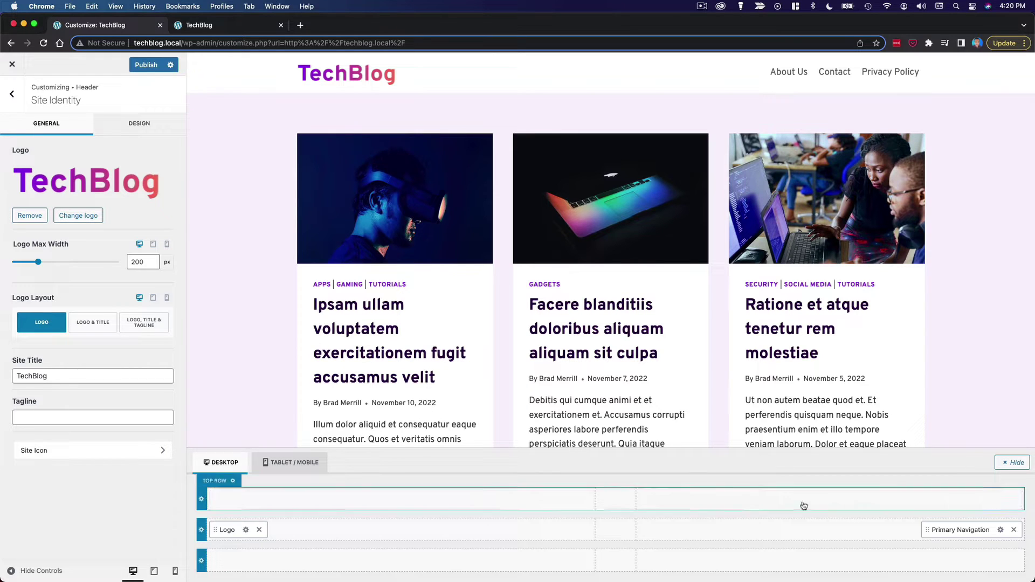
# - Set Primary Navigation link colour to dark purple (290342) and active colour to purple (8920F3)
pyautogui.click(1001, 531)
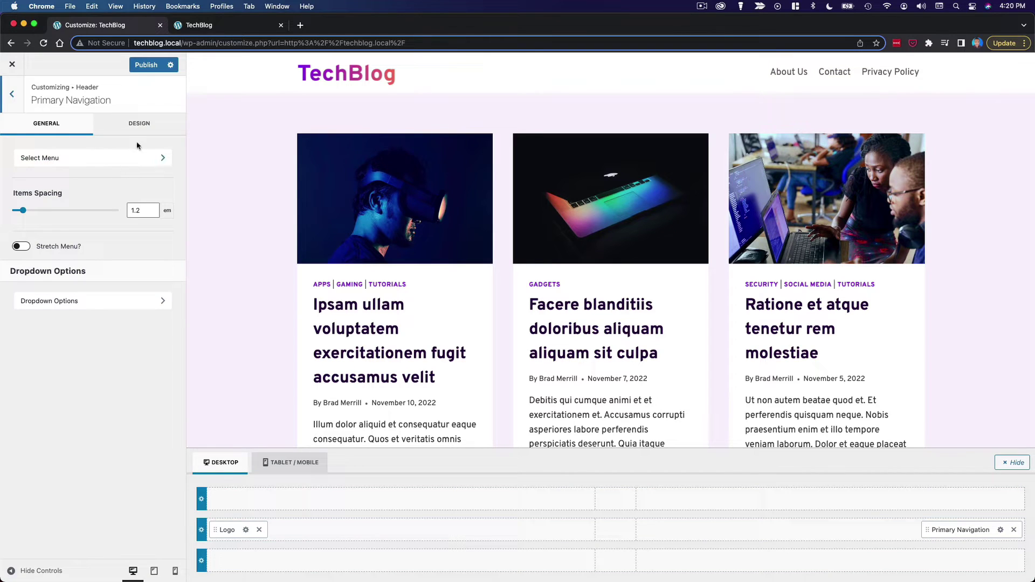
pyautogui.click(141, 123)
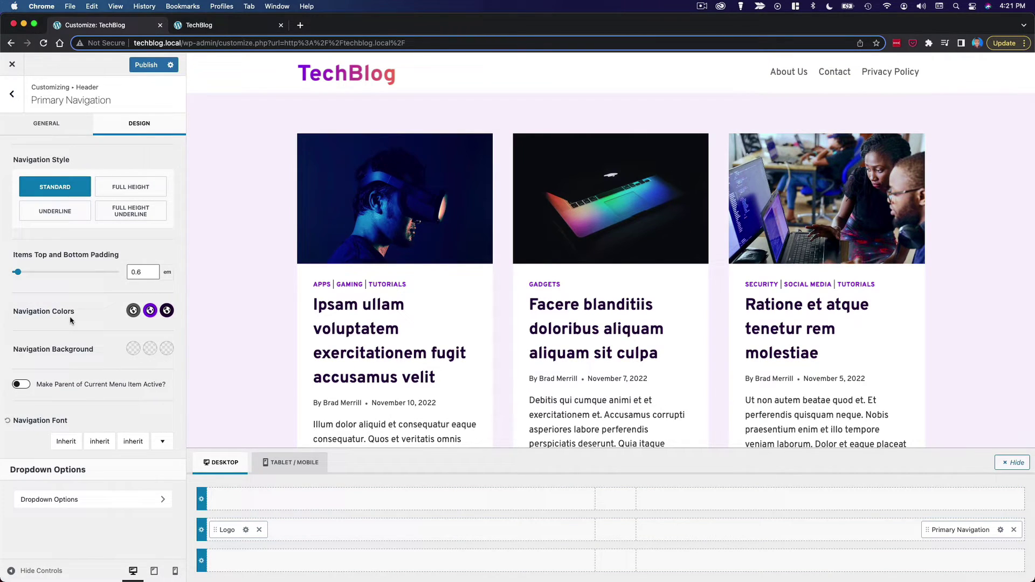
pyautogui.click(133, 311)
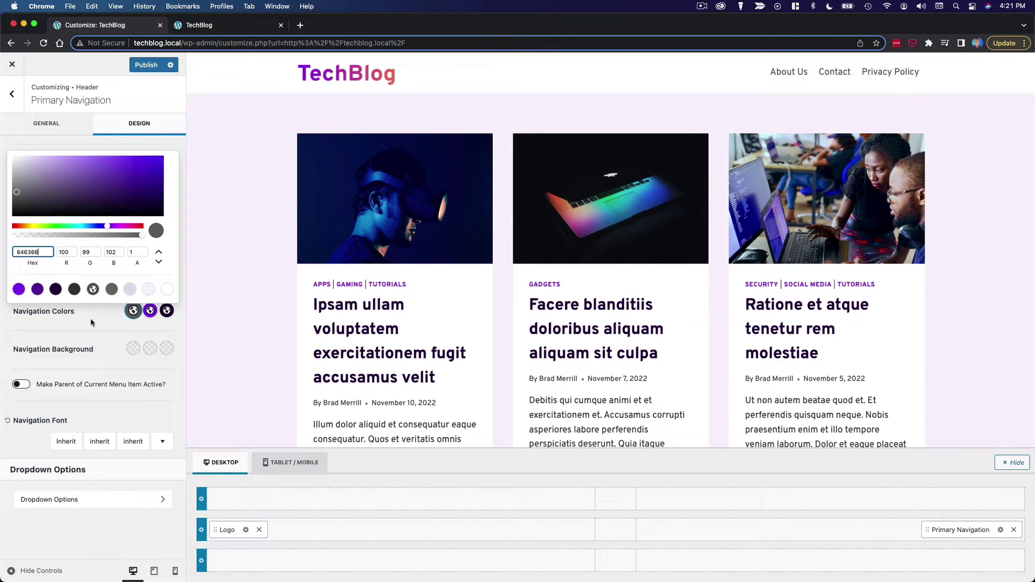
pyautogui.click(56, 289)
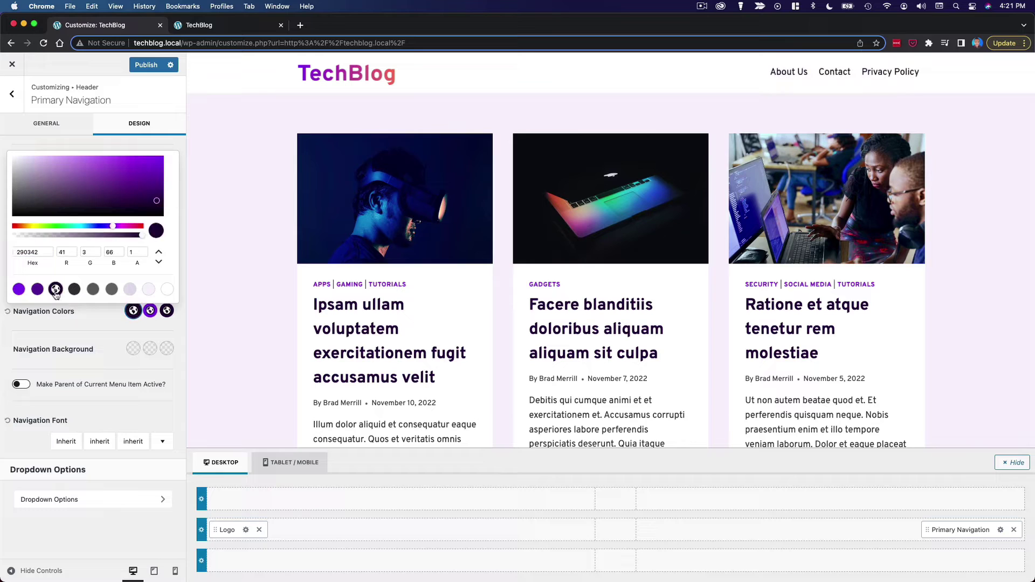
pyautogui.click(65, 308)
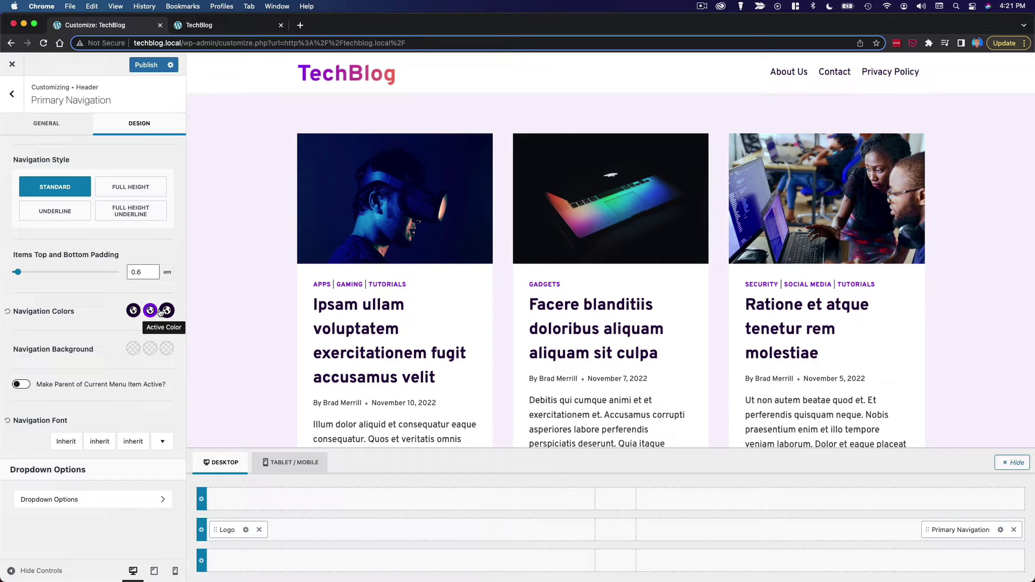
pyautogui.click(165, 315)
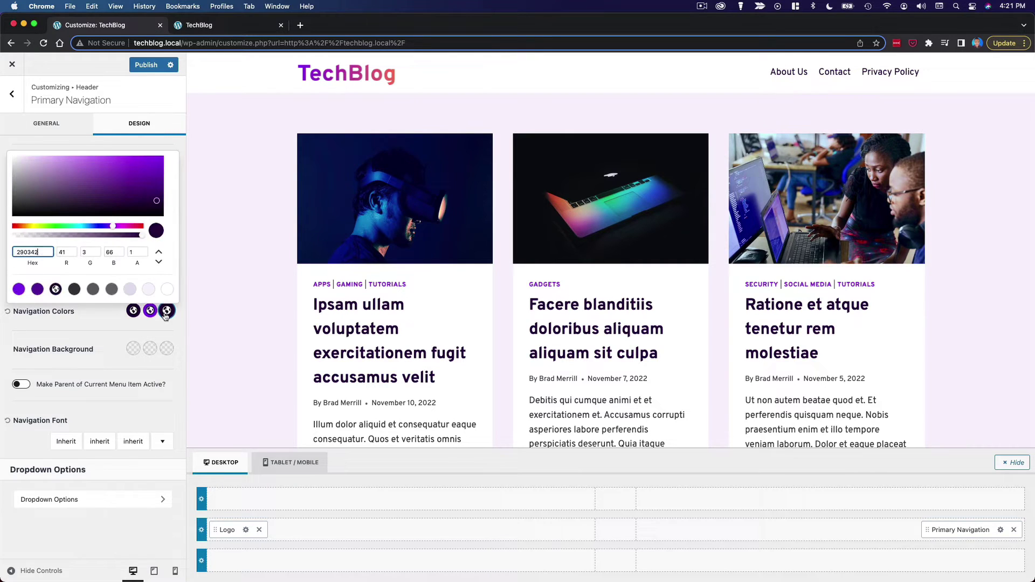
pyautogui.click(19, 289)
pyautogui.click(99, 324)
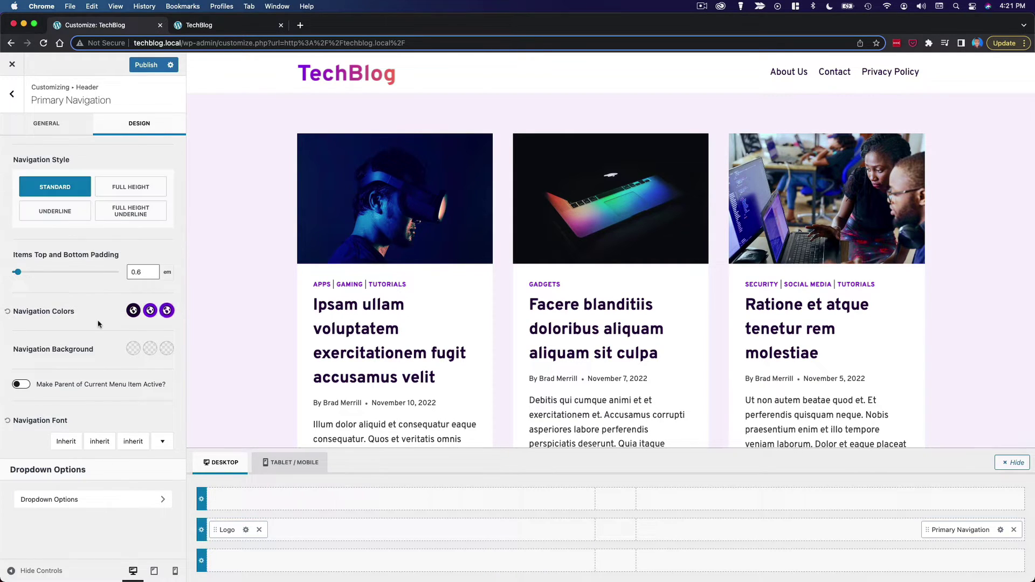
pyautogui.click(166, 310)
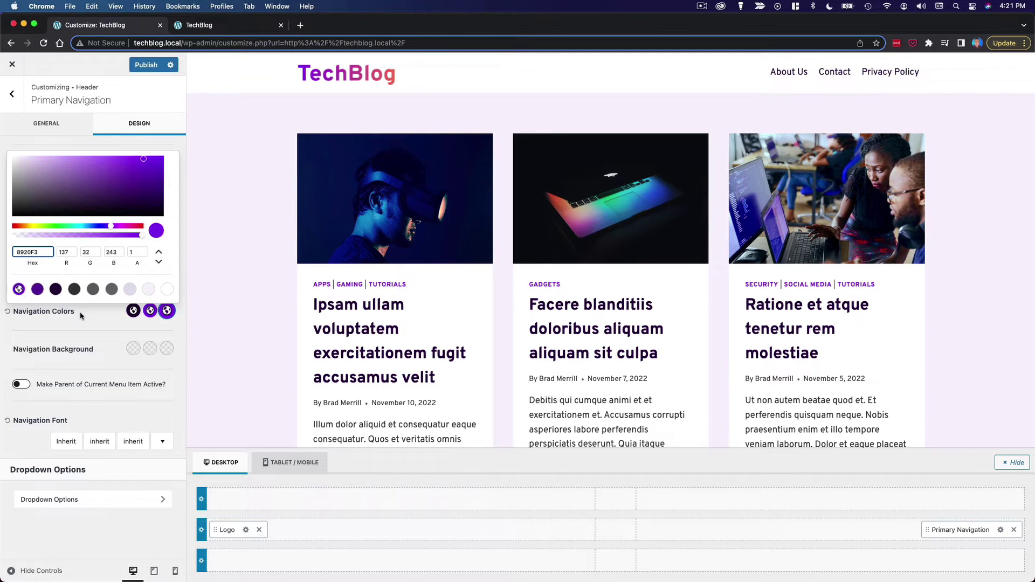
pyautogui.click(106, 311)
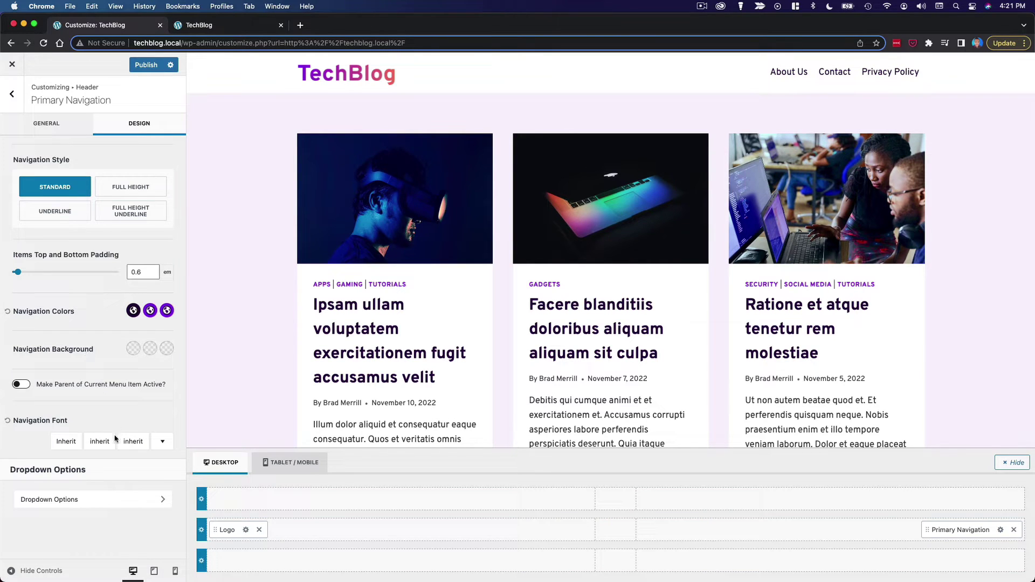
# - Set the navigation font weight to 600
pyautogui.click(130, 445)
pyautogui.click(130, 446)
pyautogui.click(130, 445)
pyautogui.click(88, 445)
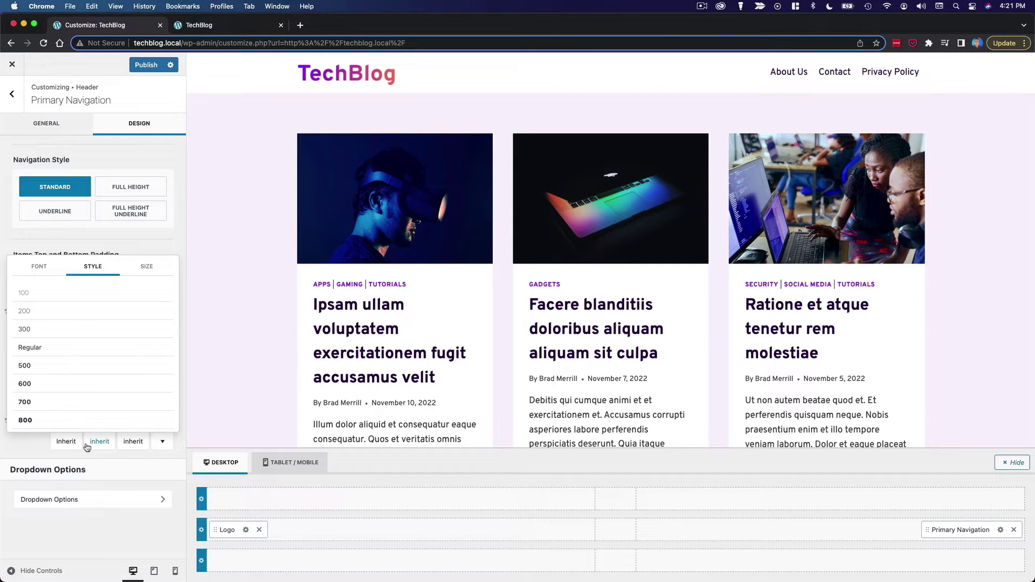
pyautogui.click(45, 386)
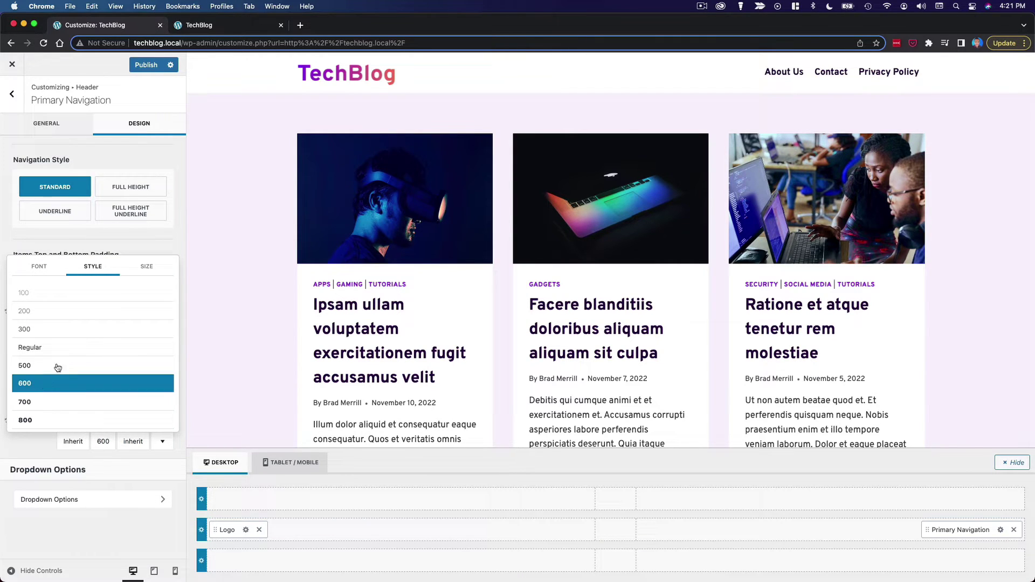
# - Set the navigation font size to 17px and return to the Header settings
pyautogui.click(133, 442)
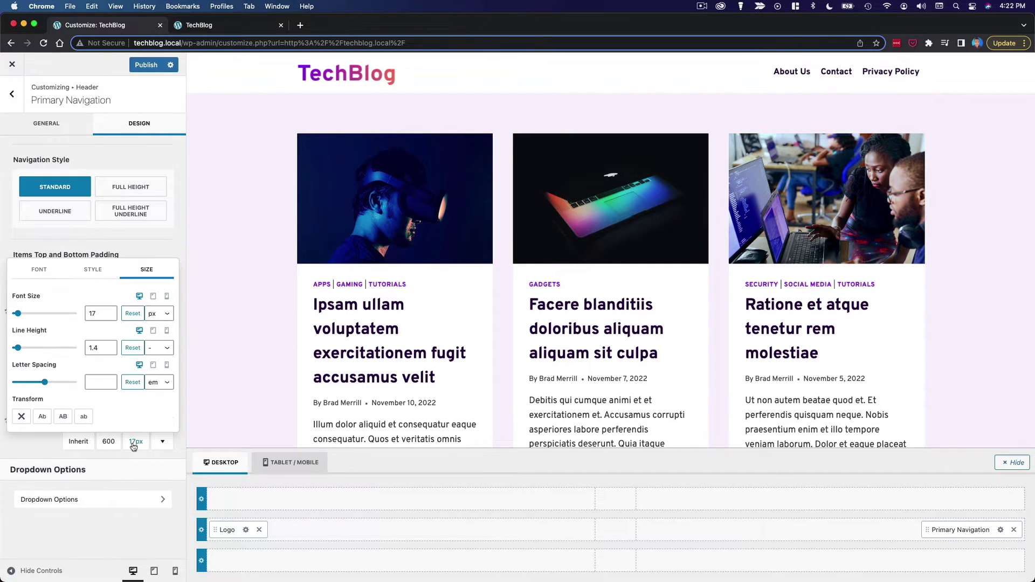
pyautogui.click(110, 312)
pyautogui.click(110, 317)
pyautogui.click(110, 316)
pyautogui.click(110, 311)
pyautogui.click(94, 458)
pyautogui.click(86, 498)
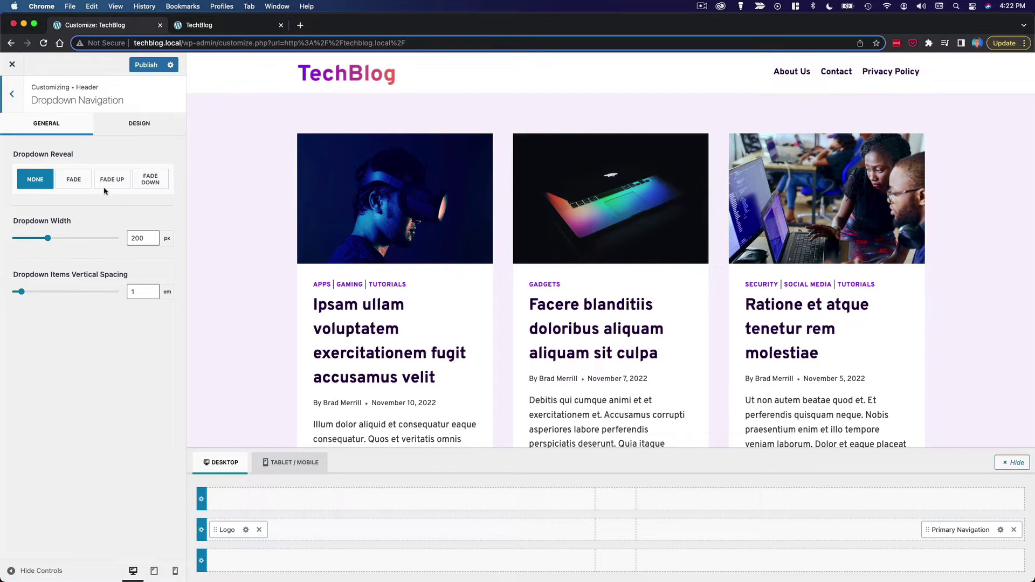
pyautogui.click(9, 97)
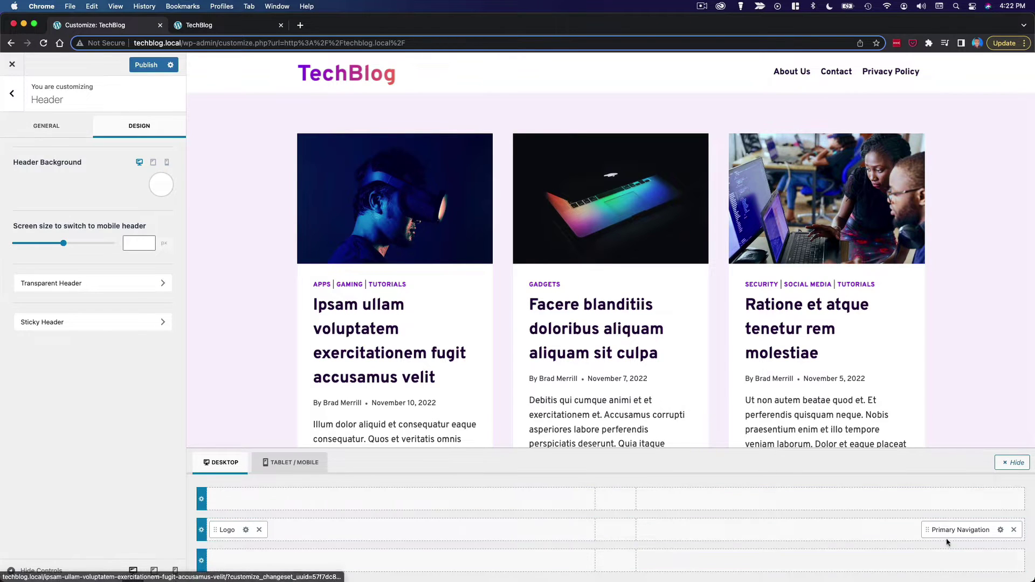
# - Create a new menu named 'Primary' assigned to the Primary location
pyautogui.click(999, 531)
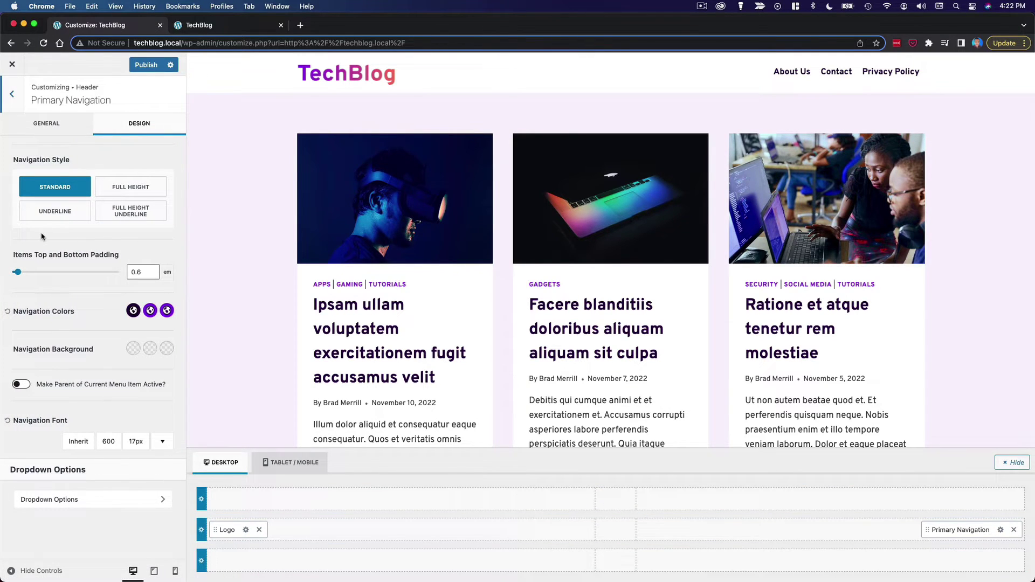
pyautogui.click(59, 127)
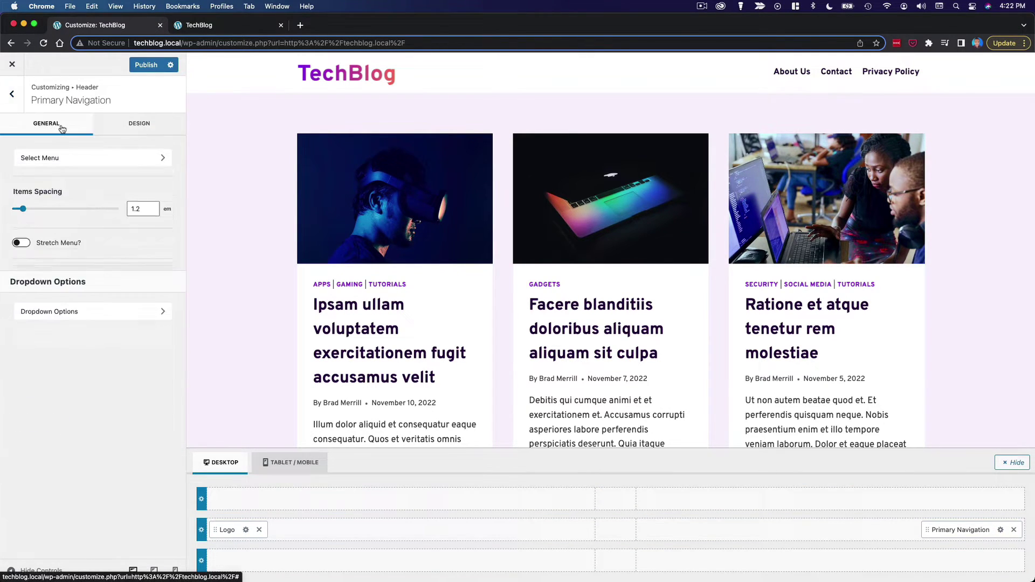
pyautogui.click(65, 158)
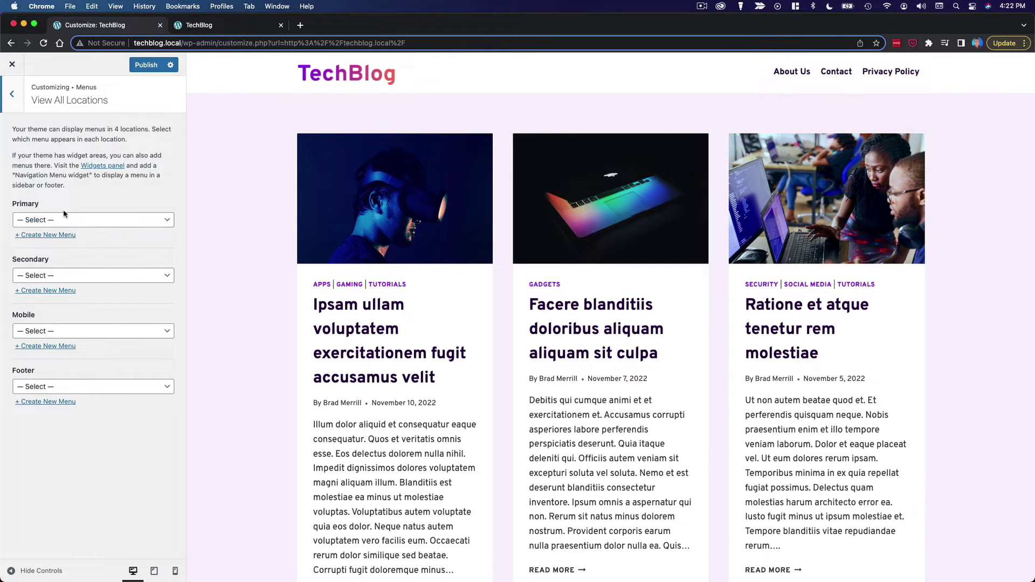
pyautogui.click(81, 222)
pyautogui.click(67, 217)
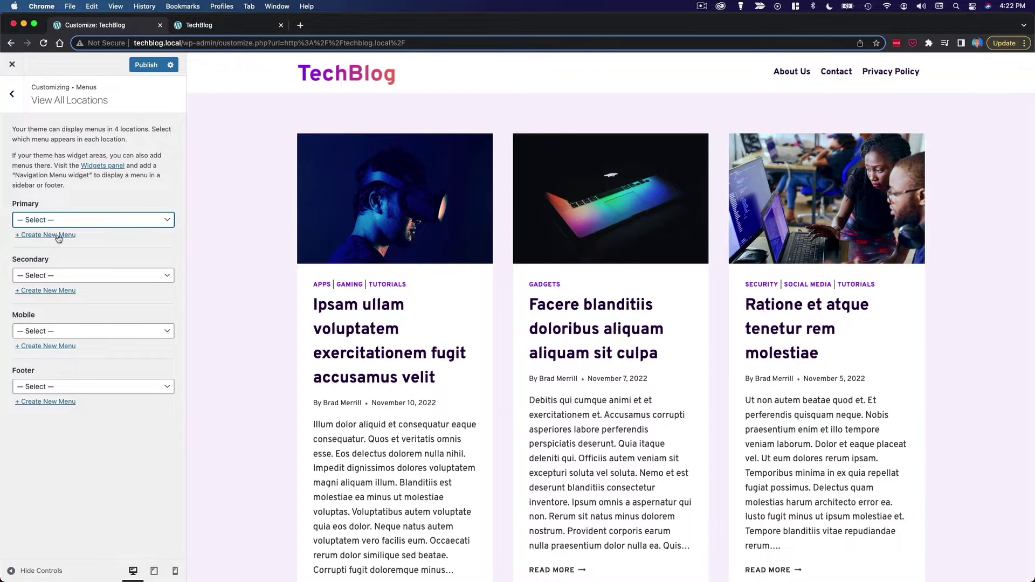
pyautogui.click(64, 235)
pyautogui.click(98, 144)
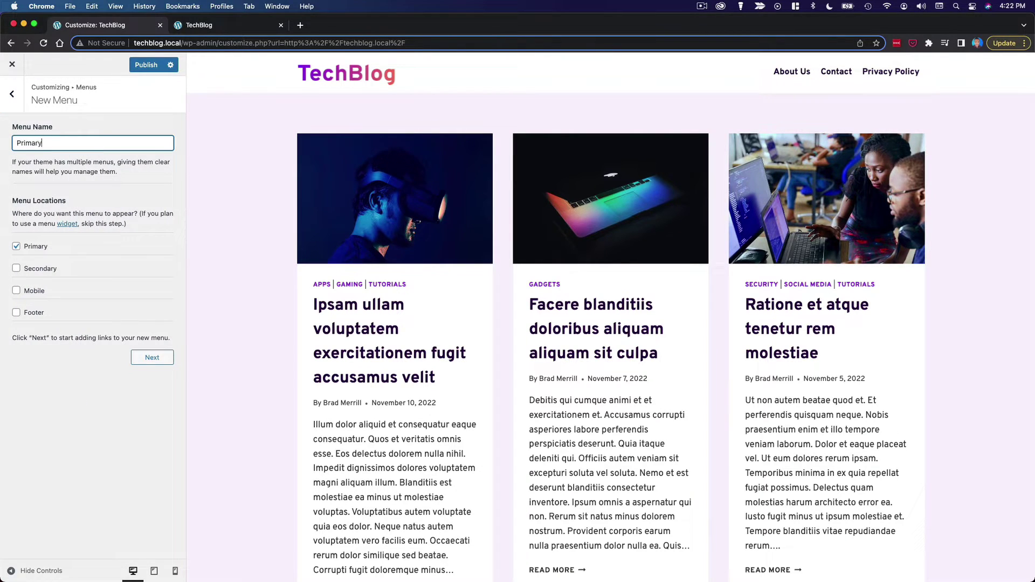
pyautogui.write('Primary')
pyautogui.click(151, 357)
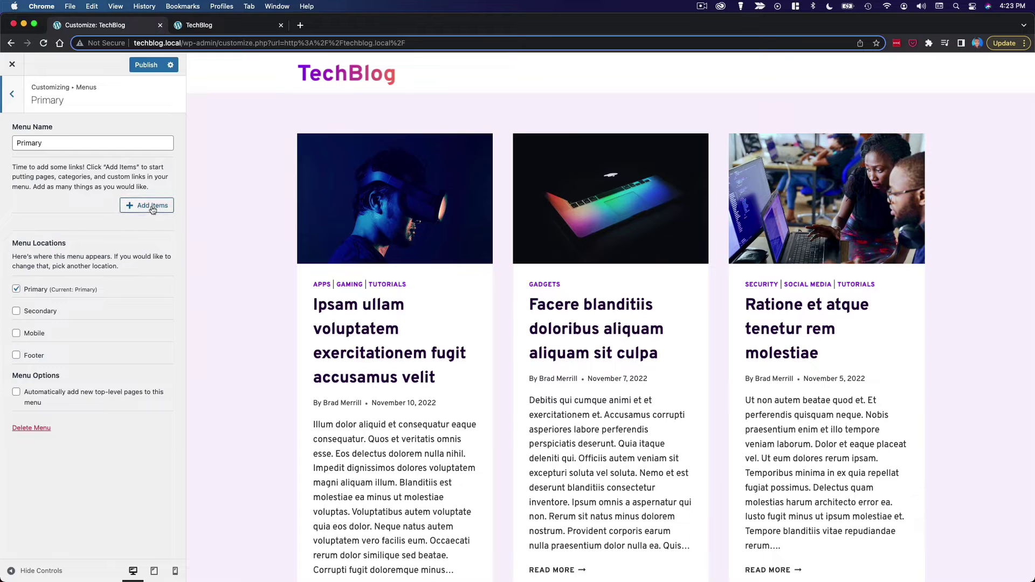
# - Add a Home link to the Primary menu
pyautogui.click(153, 208)
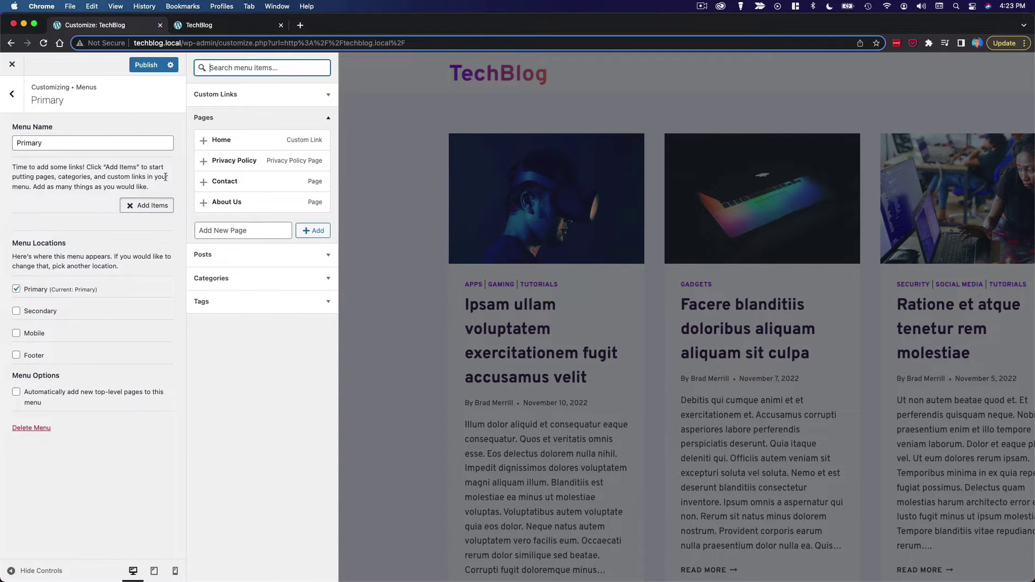
pyautogui.click(213, 141)
pyautogui.click(106, 177)
pyautogui.click(106, 176)
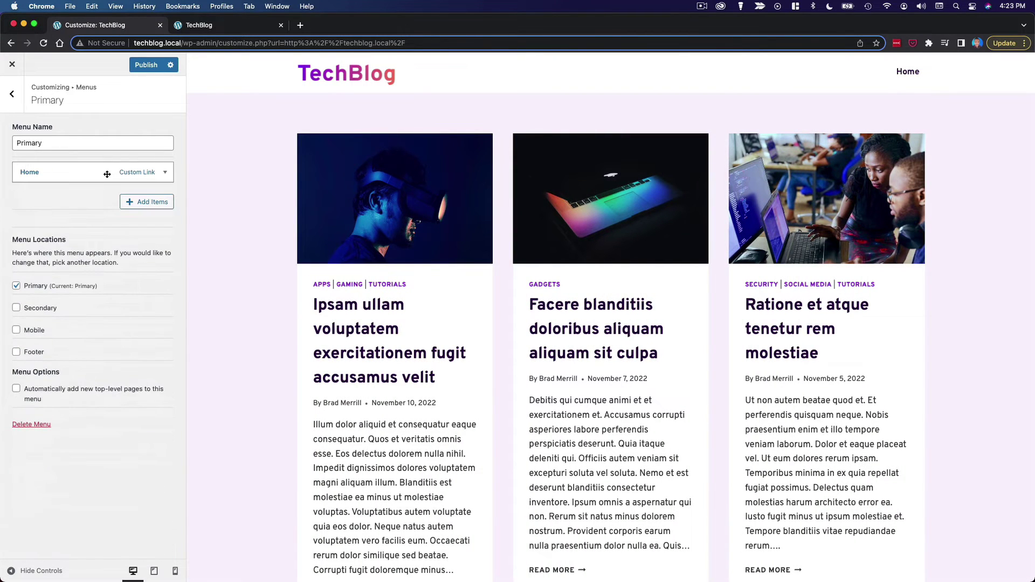
pyautogui.click(107, 174)
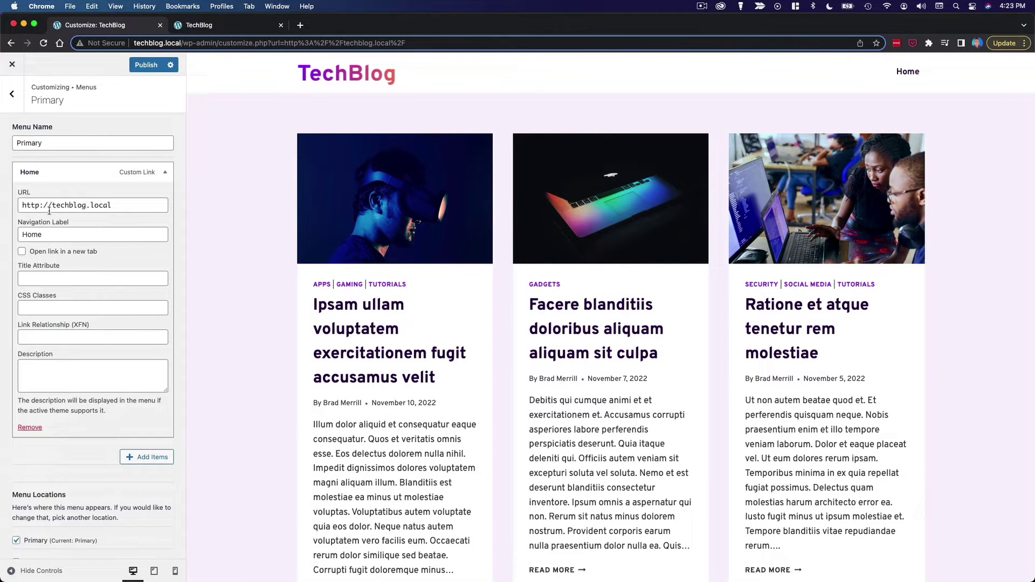
pyautogui.click(74, 175)
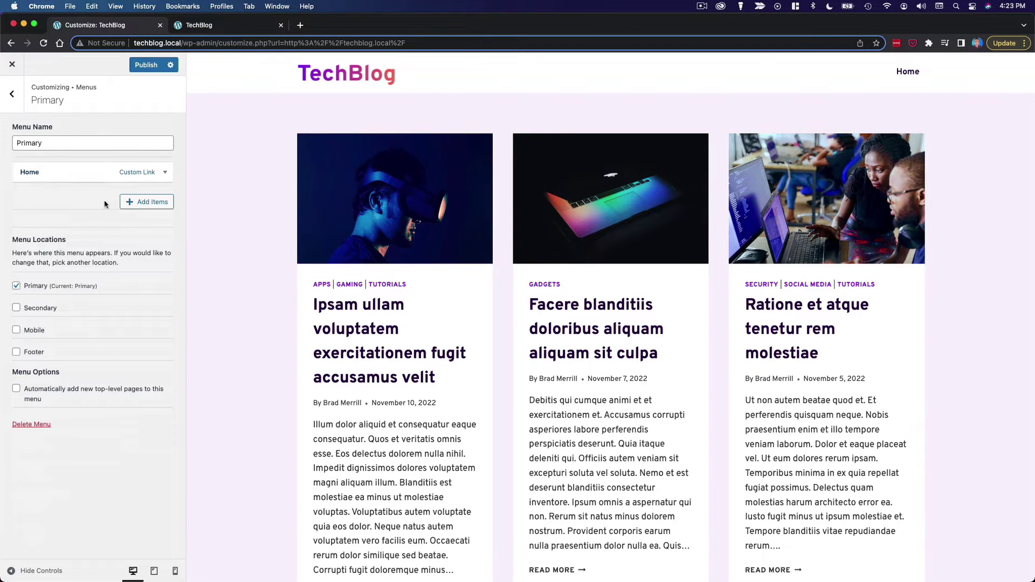
# - Add the News, Apps, Gadgets, Gaming and Social Media categories to the menu
pyautogui.click(132, 206)
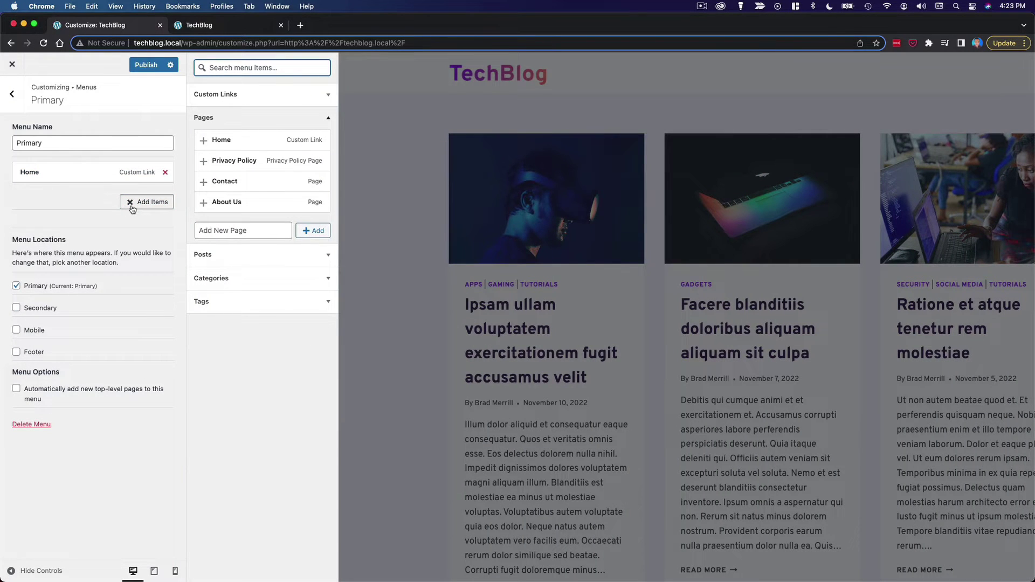
pyautogui.click(260, 277)
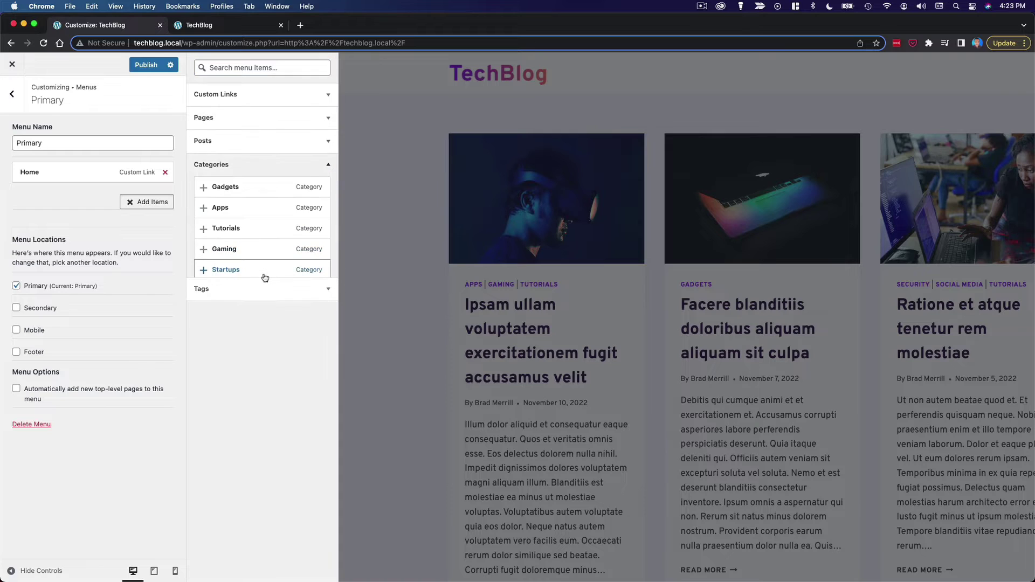
pyautogui.scroll(-4, 233, 218)
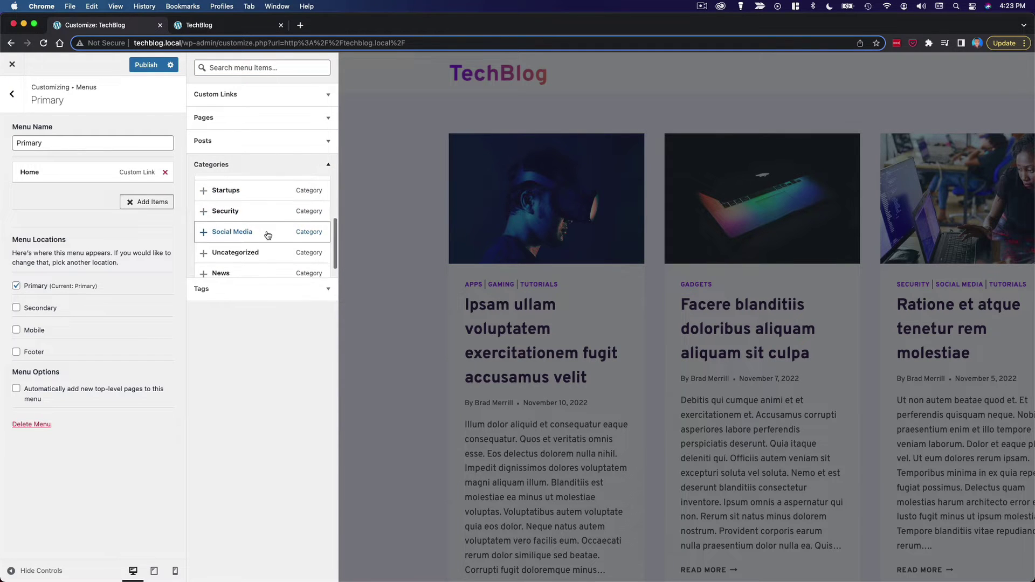
pyautogui.scroll(4, 268, 235)
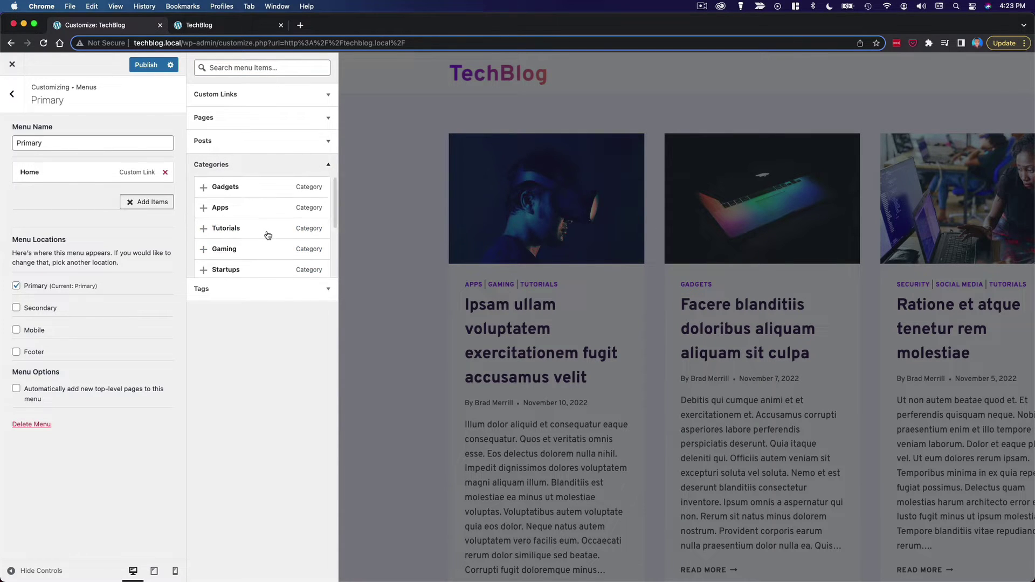
pyautogui.scroll(-4, 266, 235)
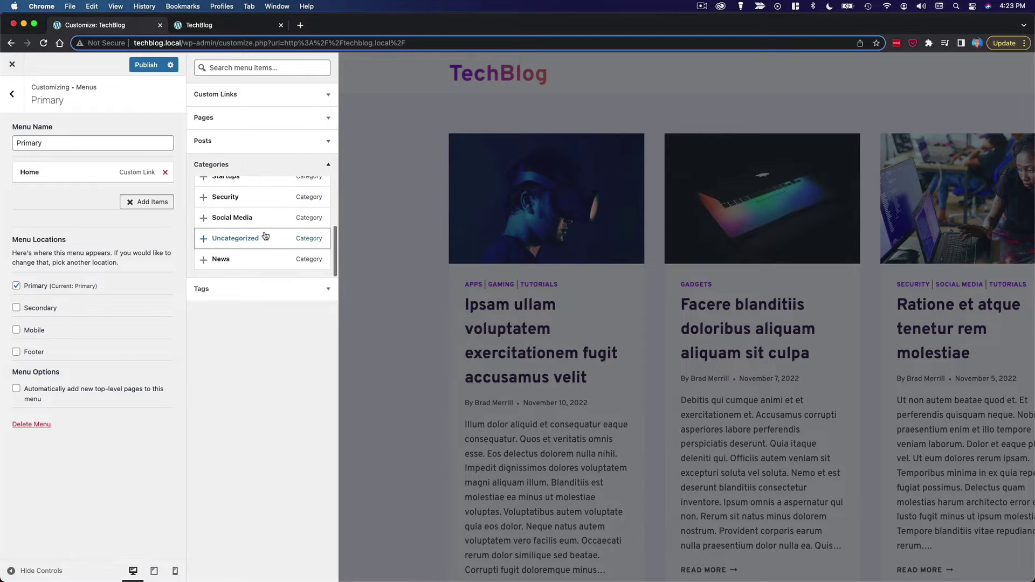
pyautogui.click(203, 260)
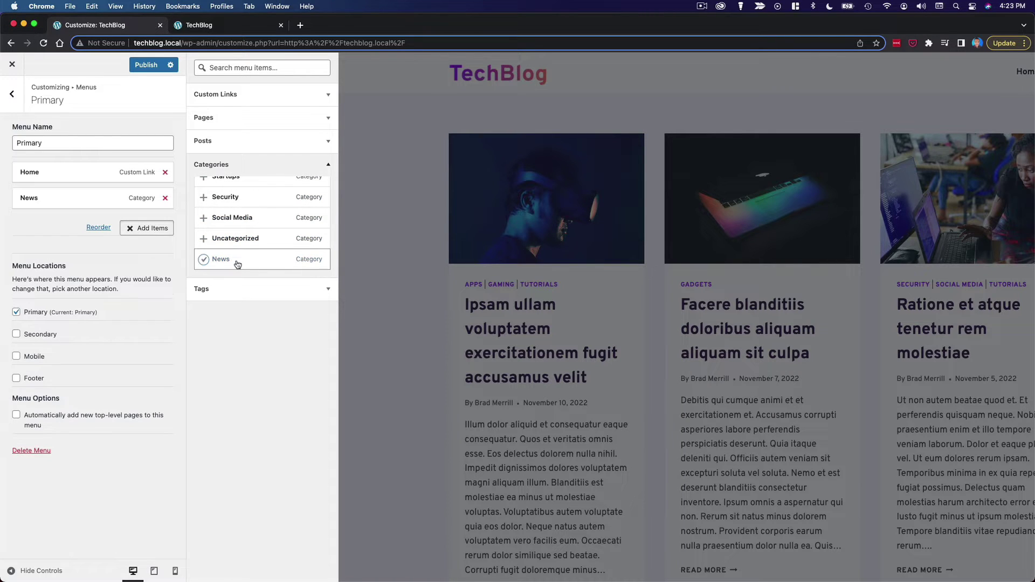
pyautogui.scroll(4, 239, 263)
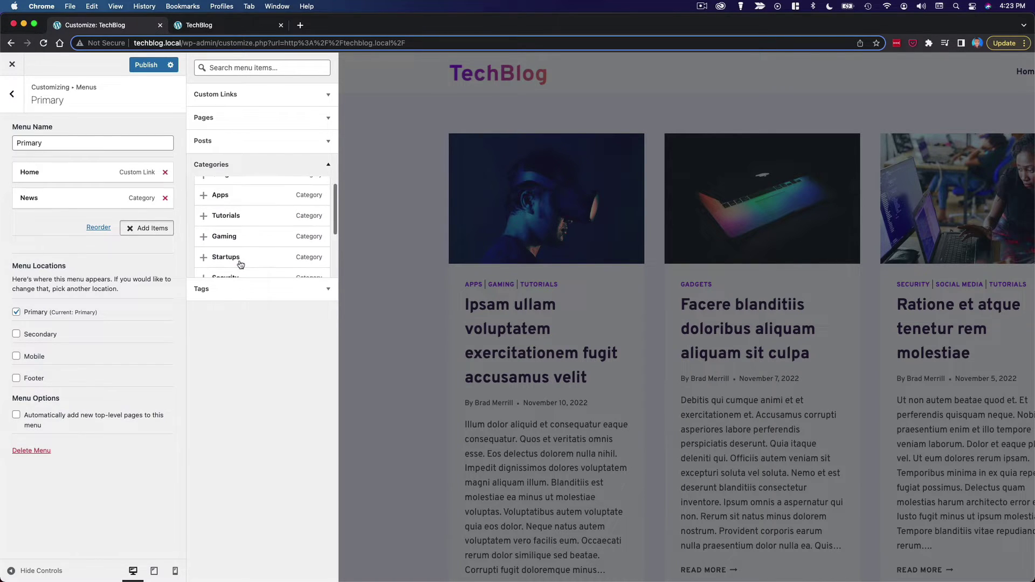
pyautogui.scroll(1, 239, 264)
pyautogui.click(202, 208)
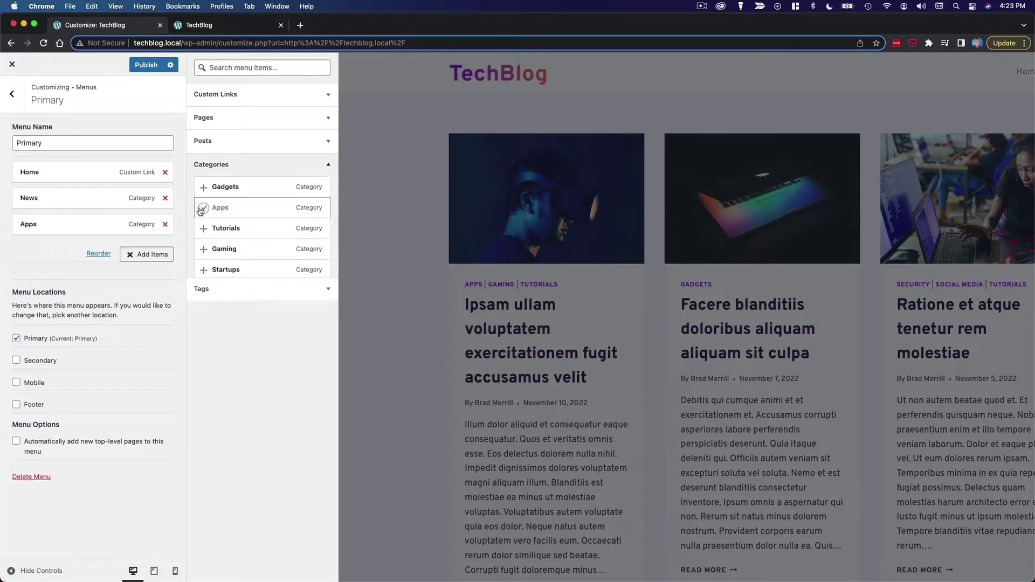
pyautogui.click(203, 187)
pyautogui.scroll(-1, 249, 215)
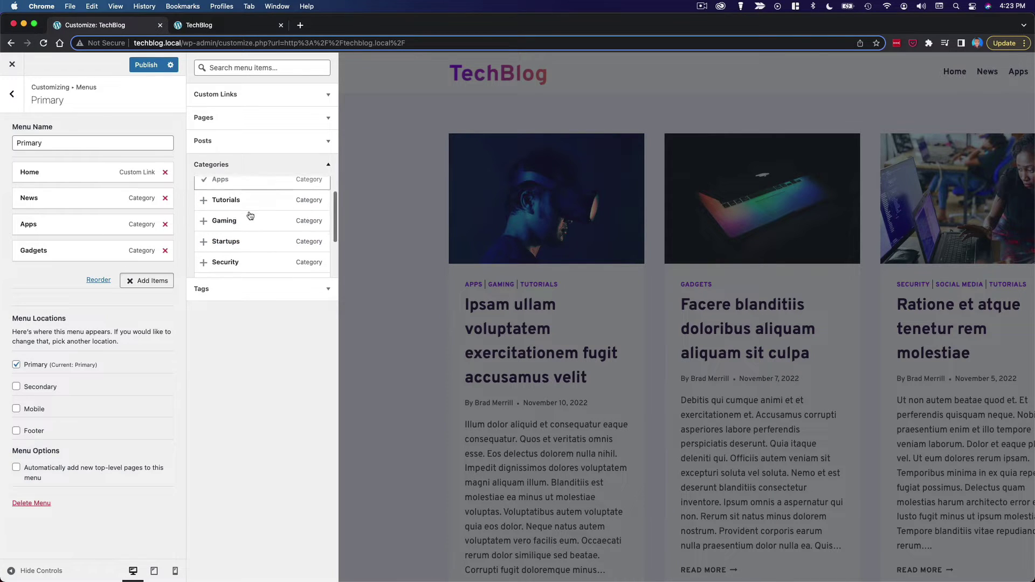
pyautogui.click(203, 221)
pyautogui.scroll(-3, 206, 221)
pyautogui.click(205, 218)
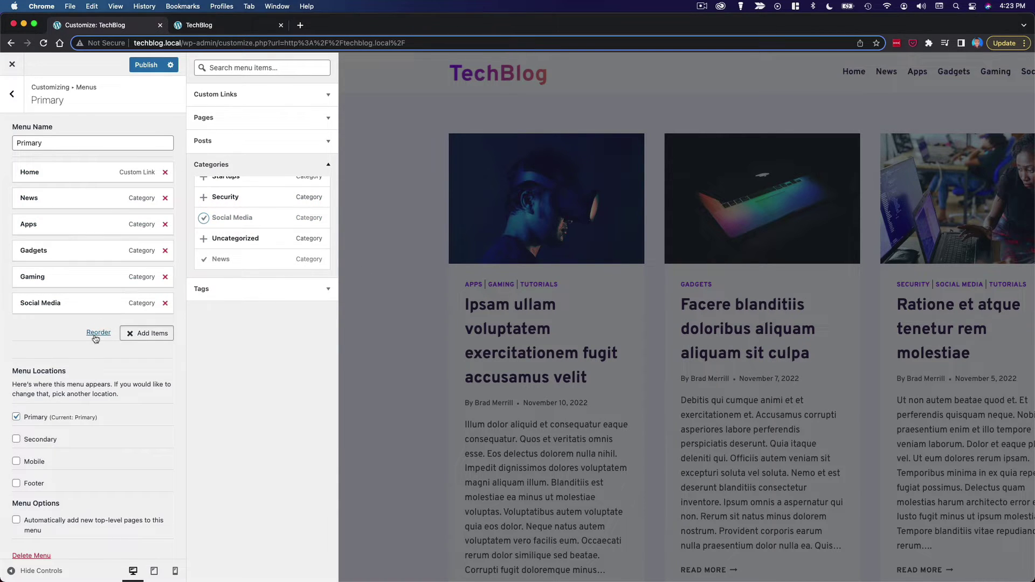
pyautogui.click(147, 333)
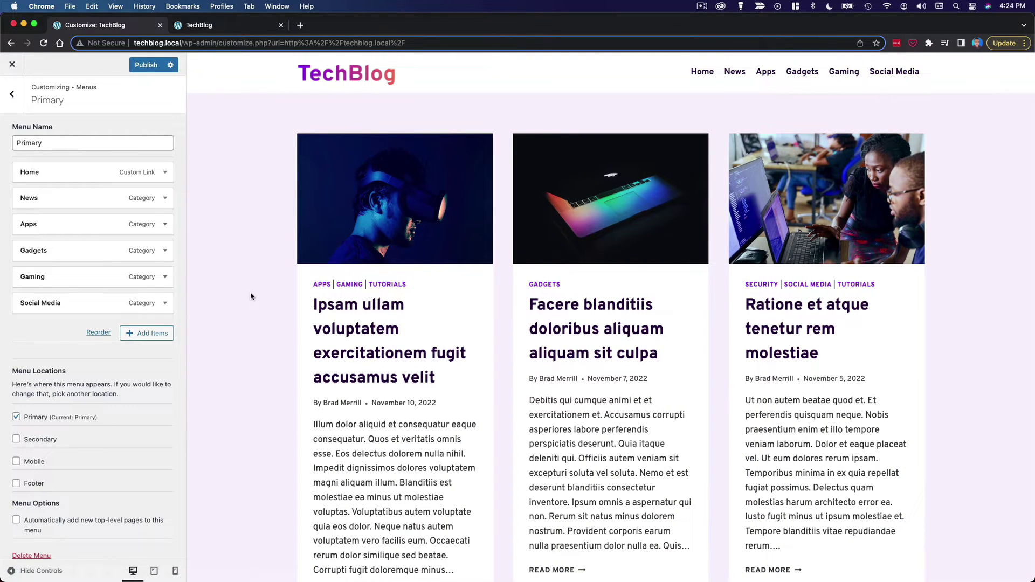
# - Reopen the add-items list and show the available Pages
pyautogui.click(158, 335)
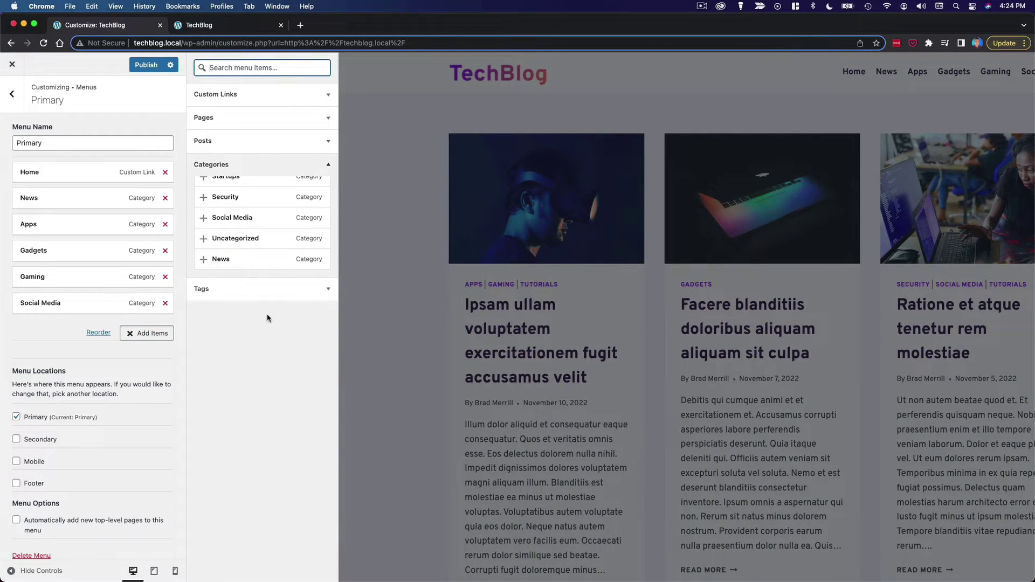
pyautogui.scroll(4, 271, 253)
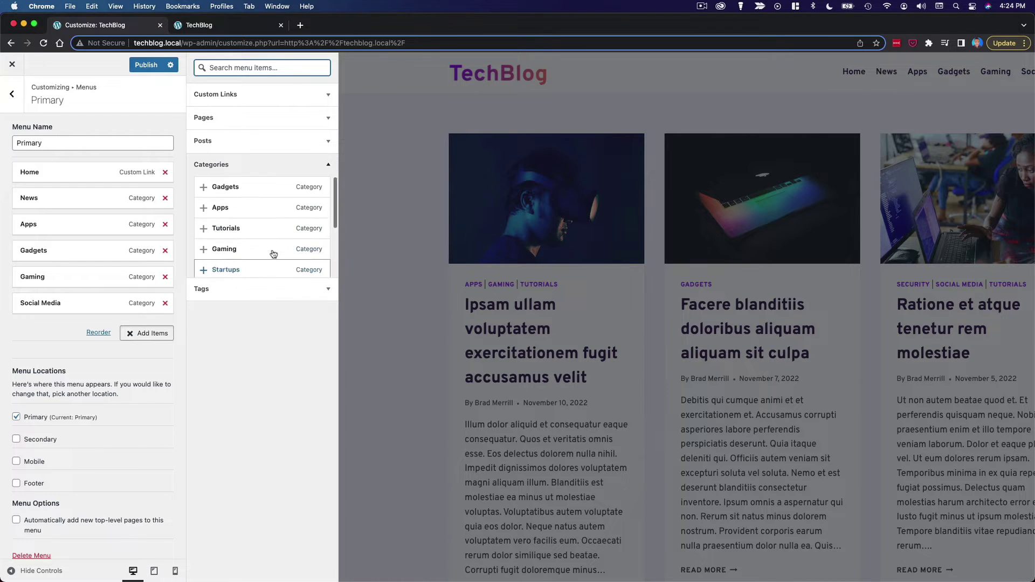
pyautogui.click(246, 118)
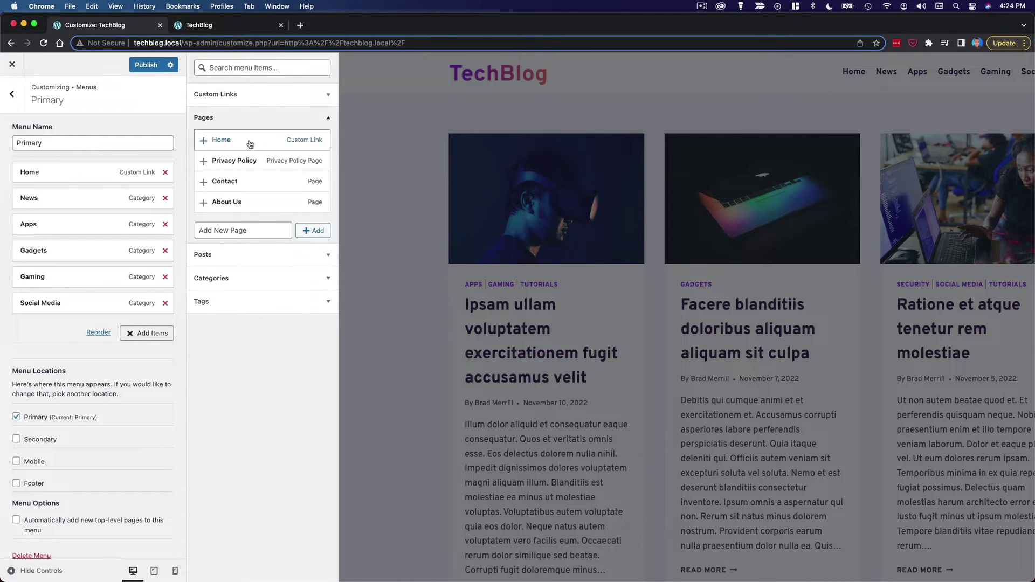
# - Add the About Us page below Home as a top-level item and rename it 'About'
pyautogui.click(204, 203)
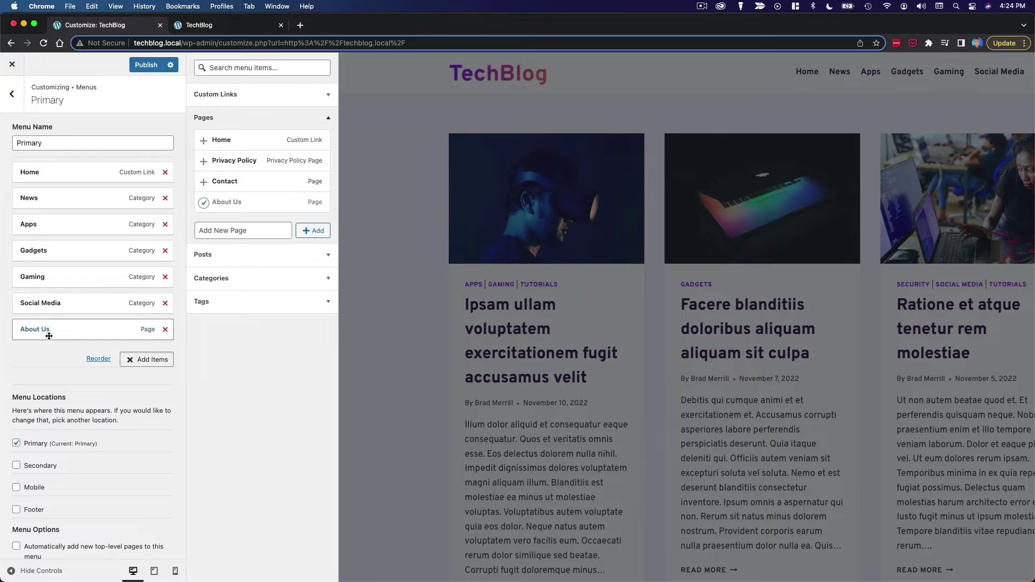
pyautogui.moveTo(46, 330); pyautogui.dragTo(50, 199)
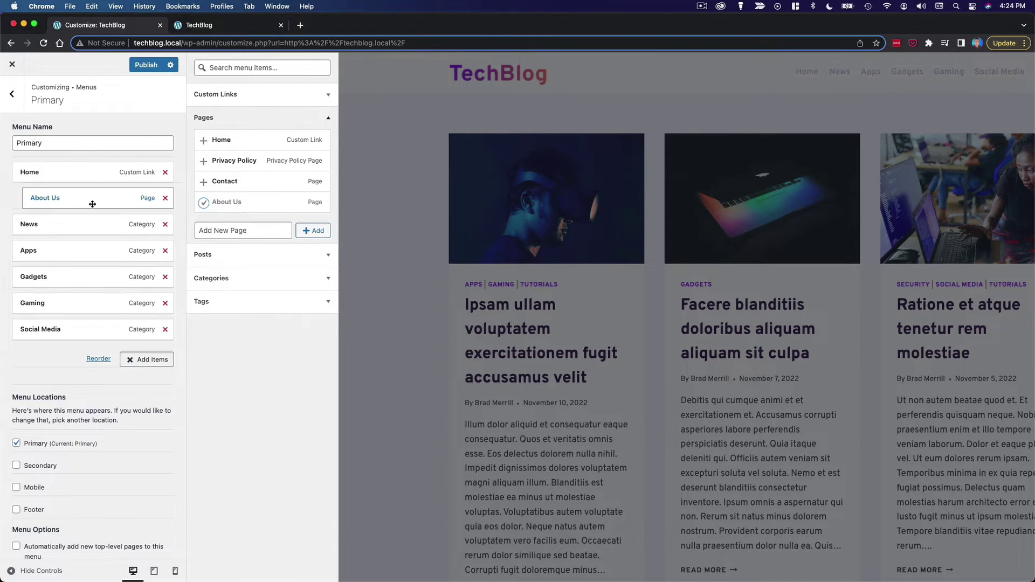
pyautogui.moveTo(74, 202); pyautogui.dragTo(49, 199)
pyautogui.click(118, 207)
pyautogui.click(83, 229)
pyautogui.press('BackSpace')
pyautogui.press('BackSpace')
pyautogui.press('BackSpace')
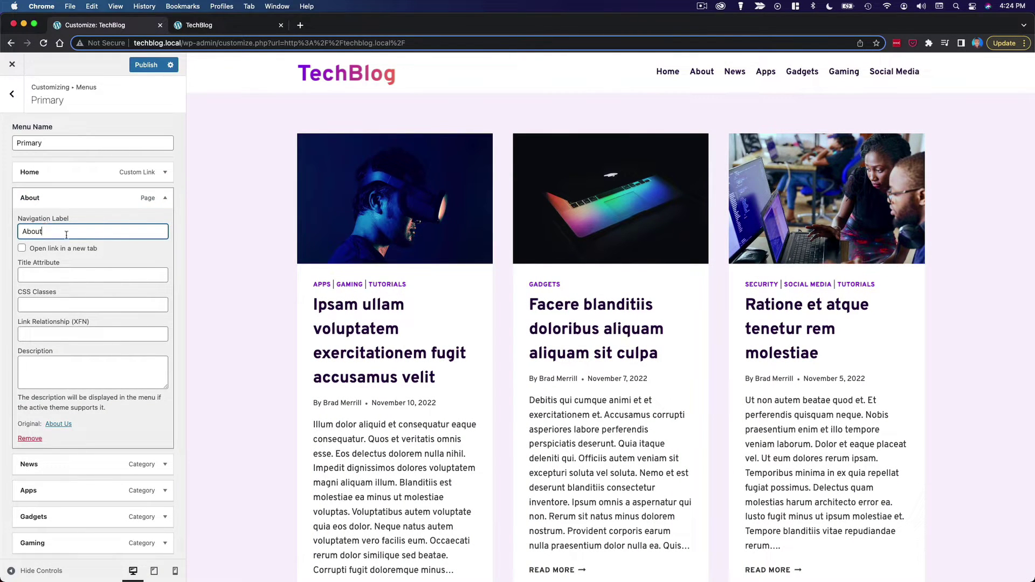
pyautogui.click(164, 200)
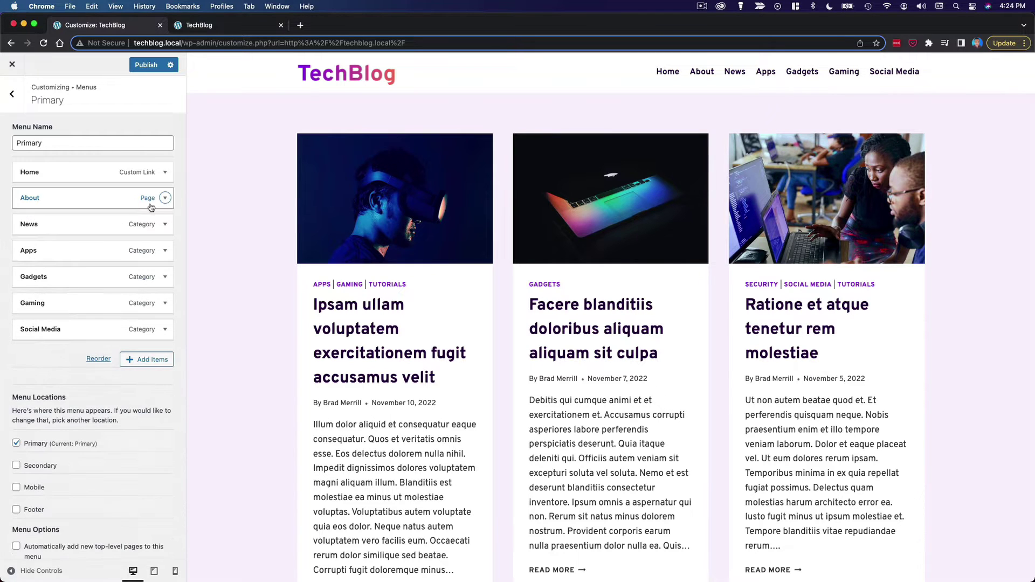
# - Nest another About Us page under About and rename it 'About TechBlog'
pyautogui.click(146, 359)
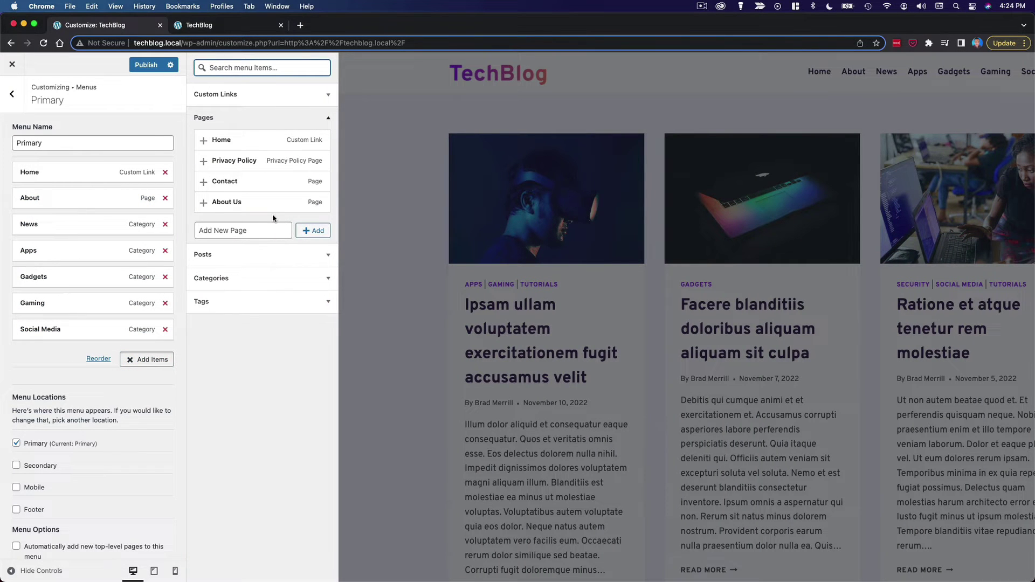
pyautogui.click(229, 202)
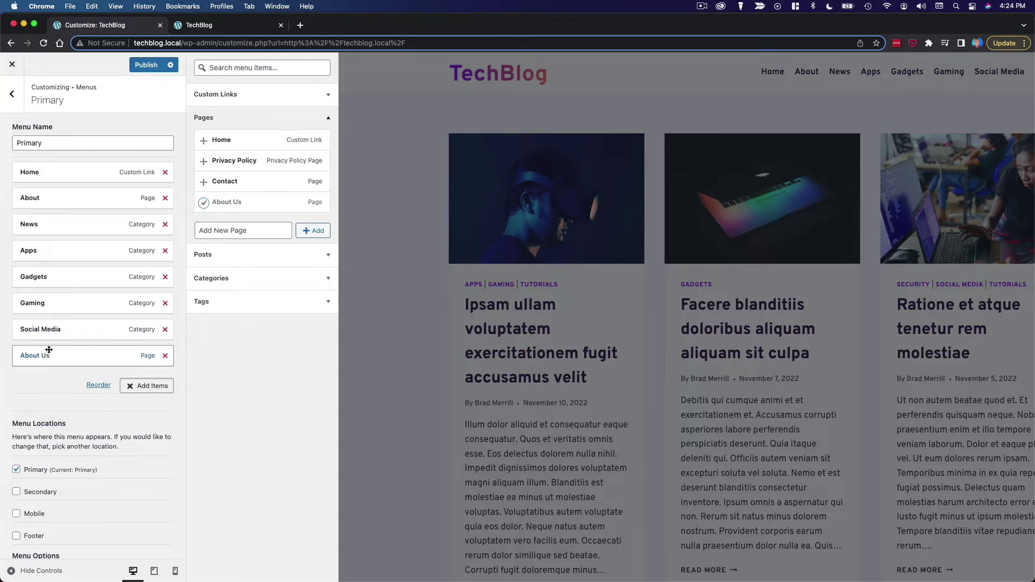
pyautogui.moveTo(48, 351); pyautogui.dragTo(83, 238)
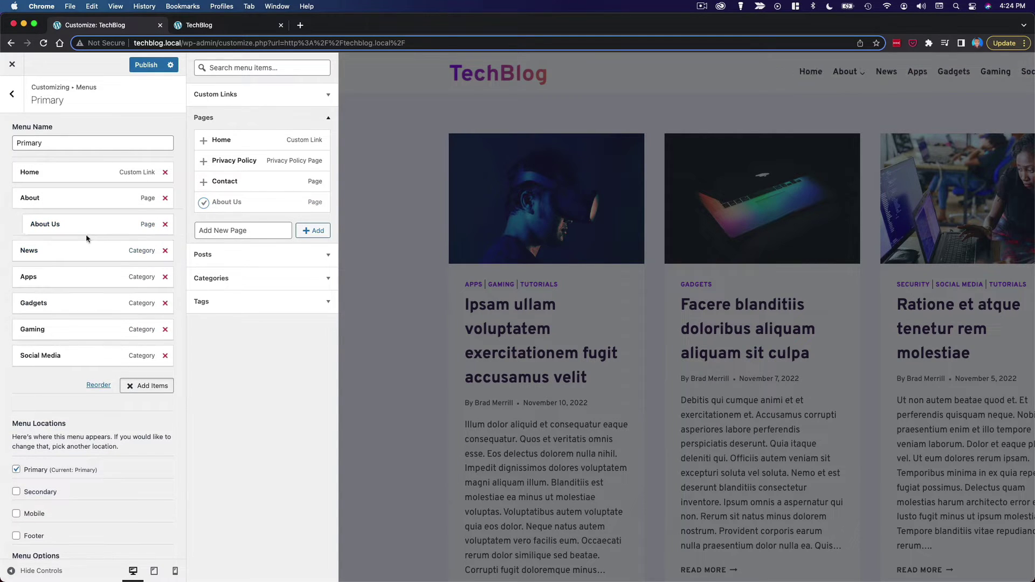
pyautogui.click(76, 223)
pyautogui.doubleClick(68, 255)
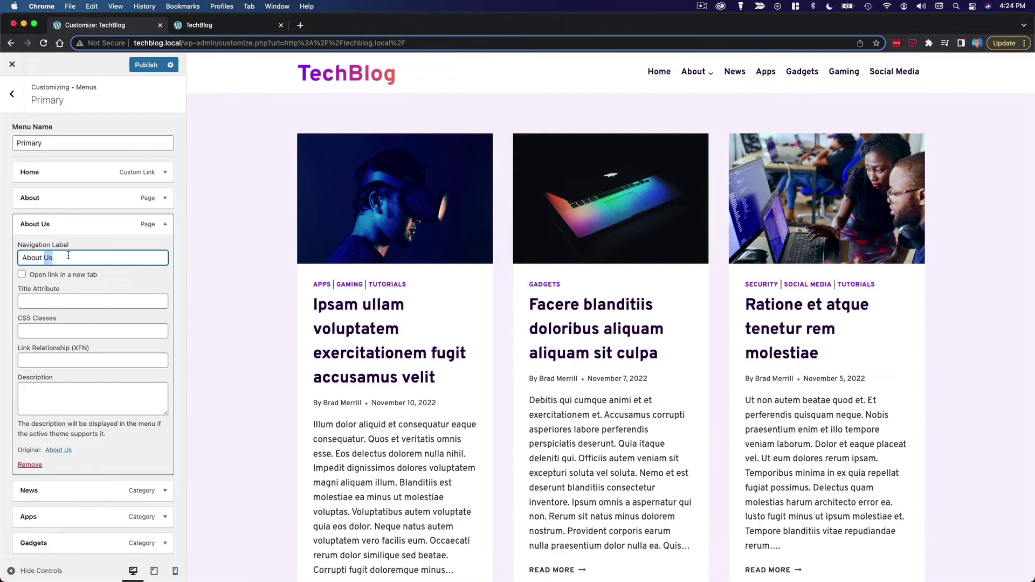
pyautogui.write('Tech')
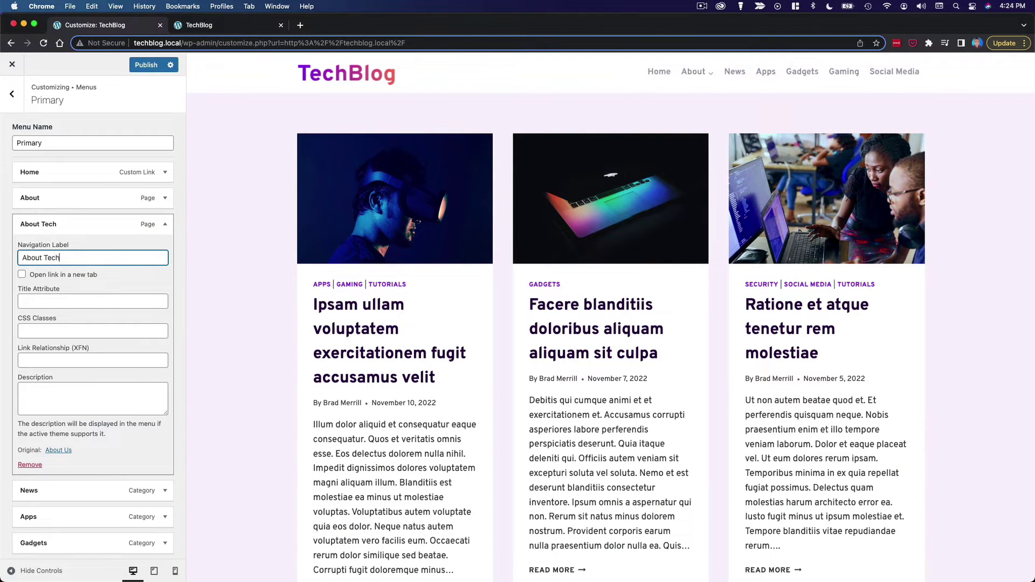
pyautogui.write('Blog')
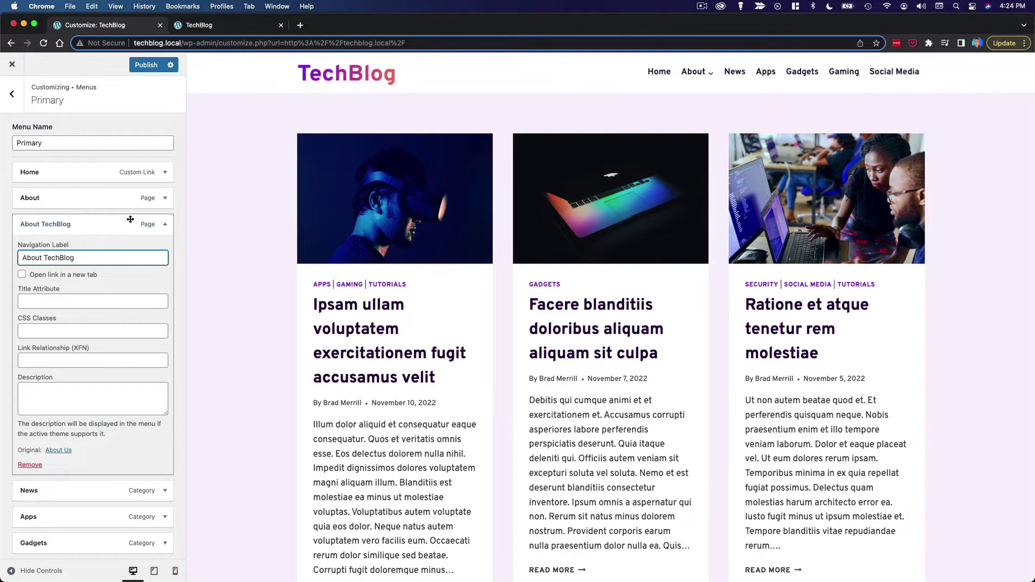
pyautogui.click(130, 220)
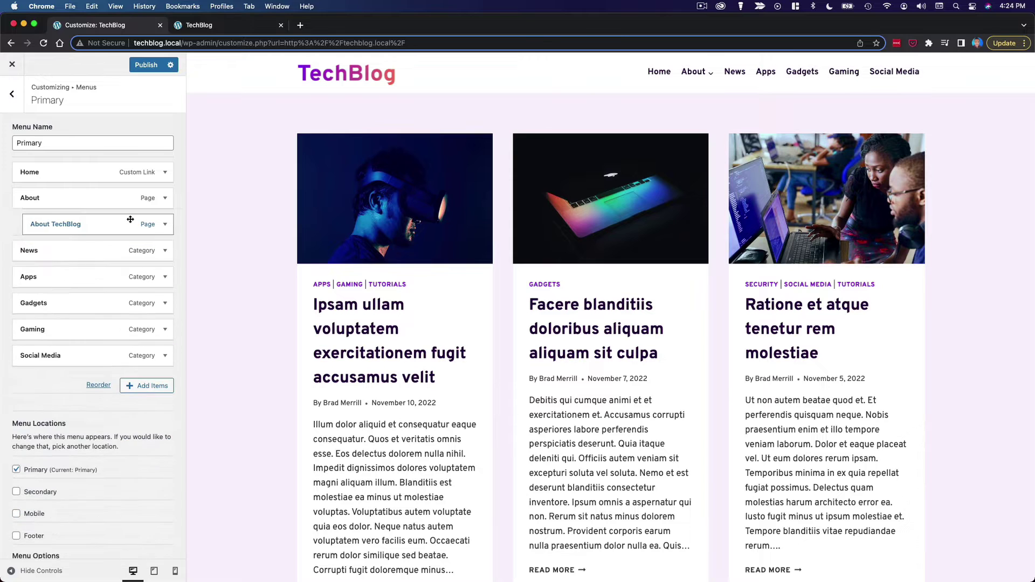
# - Nest Contact and Privacy Policy under About, after About TechBlog
pyautogui.click(149, 385)
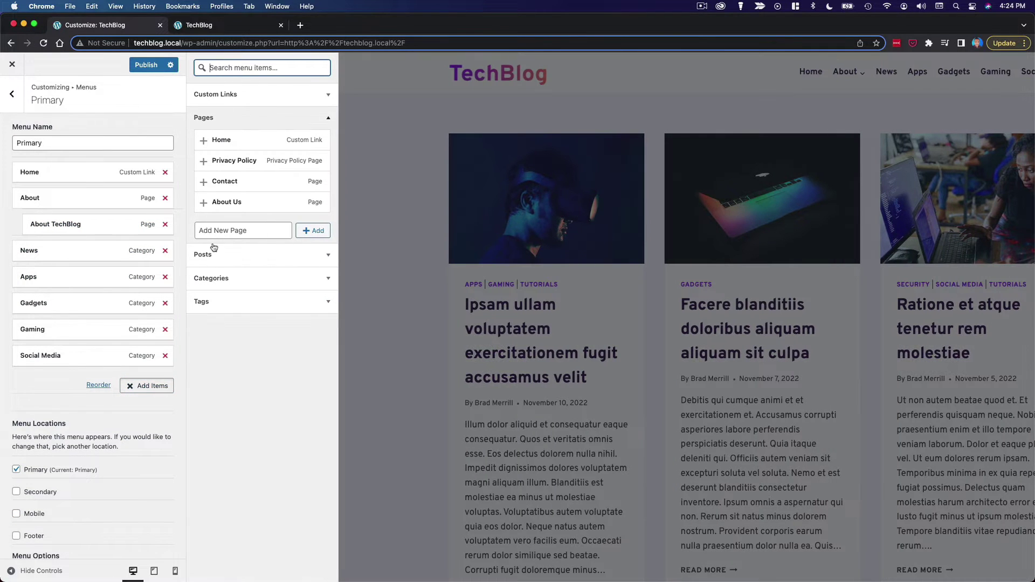
pyautogui.click(205, 183)
pyautogui.moveTo(70, 382); pyautogui.dragTo(57, 253)
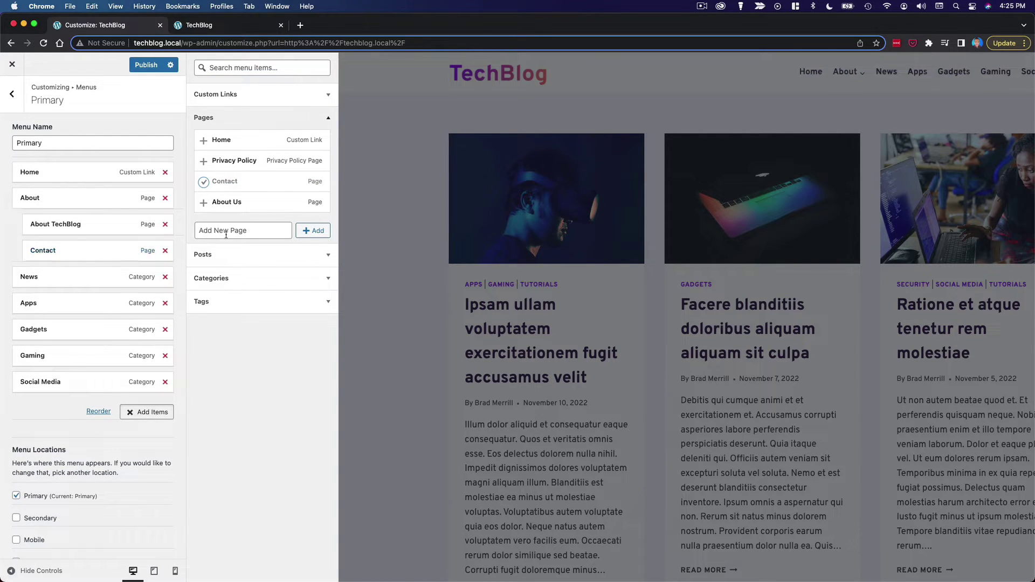
pyautogui.click(203, 162)
pyautogui.moveTo(63, 408); pyautogui.dragTo(47, 275)
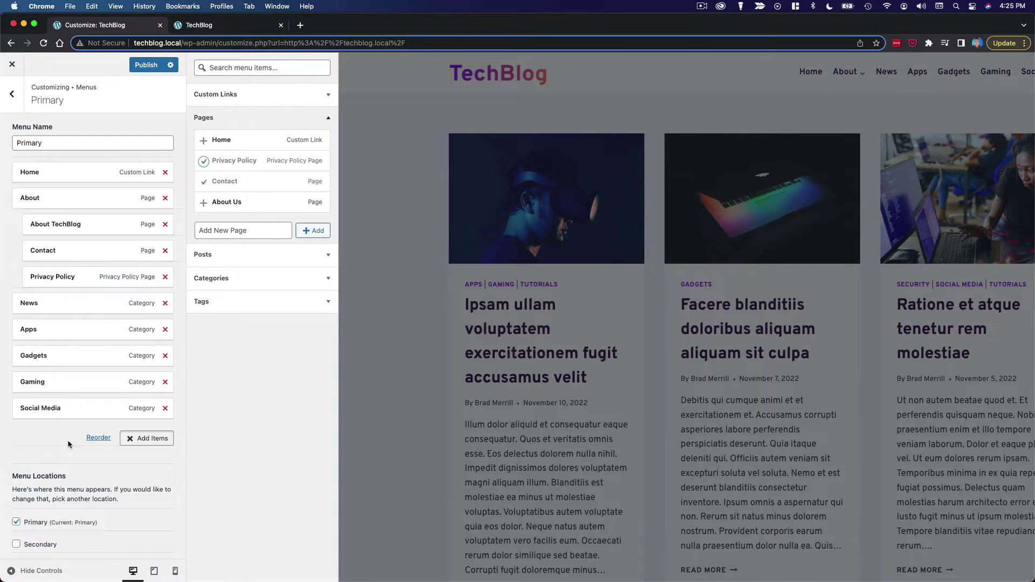
pyautogui.click(30, 436)
pyautogui.moveTo(695, 72)
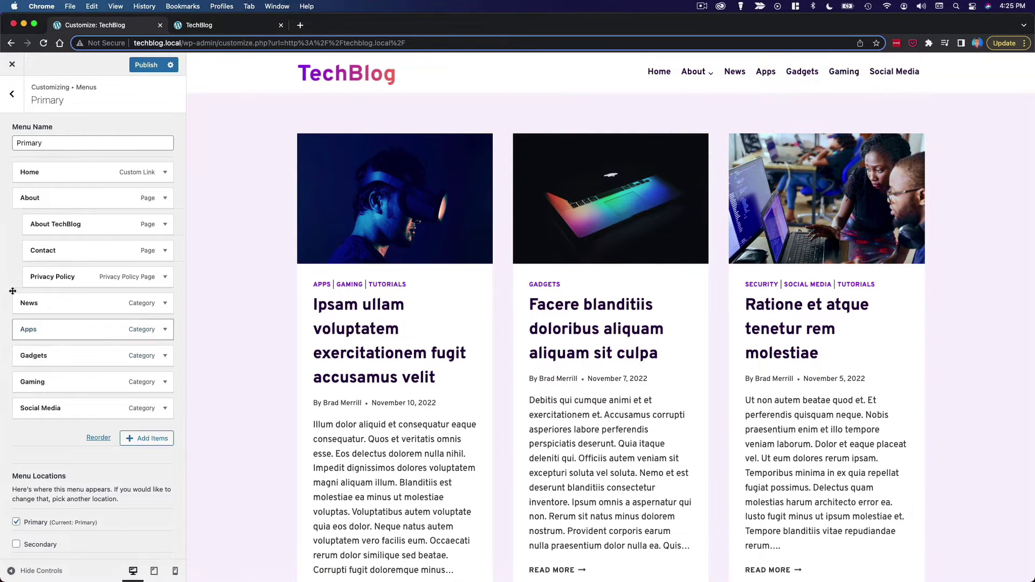
pyautogui.click(17, 106)
# - Set the navigation Dropdown Reveal to Fade Up after trying Fade and Fade Down
pyautogui.click(18, 104)
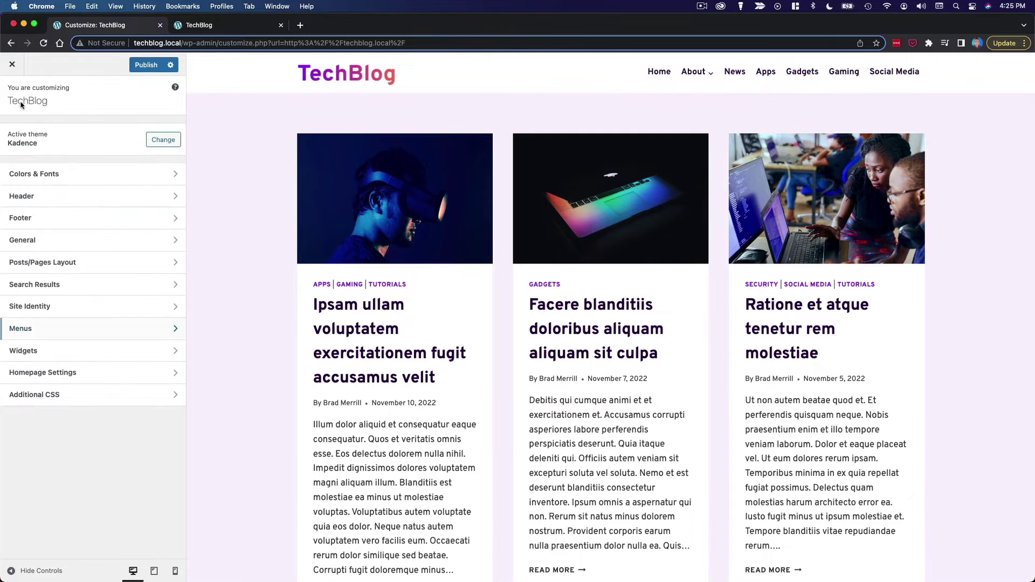
pyautogui.click(81, 198)
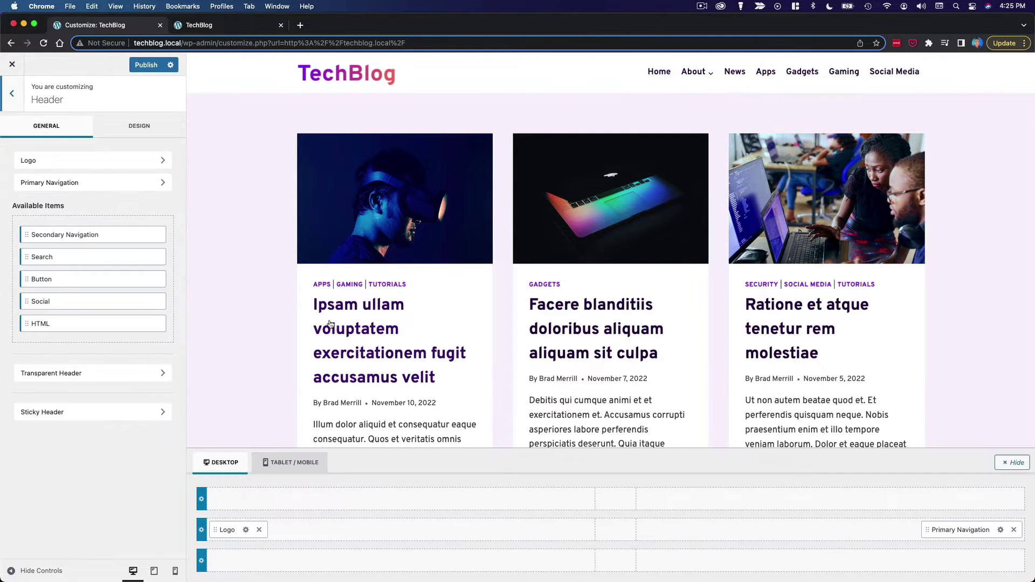
pyautogui.click(1000, 530)
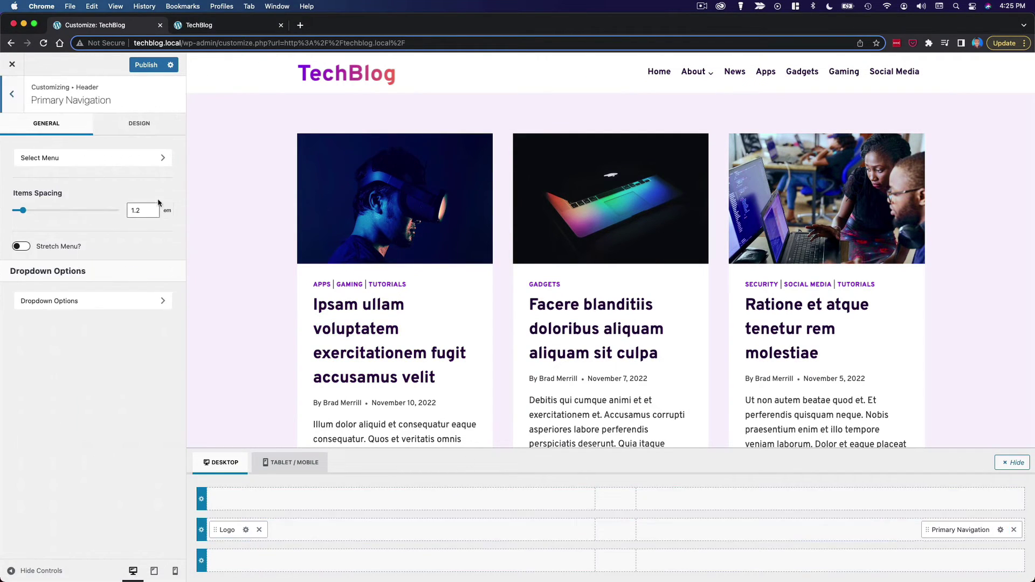
pyautogui.click(138, 124)
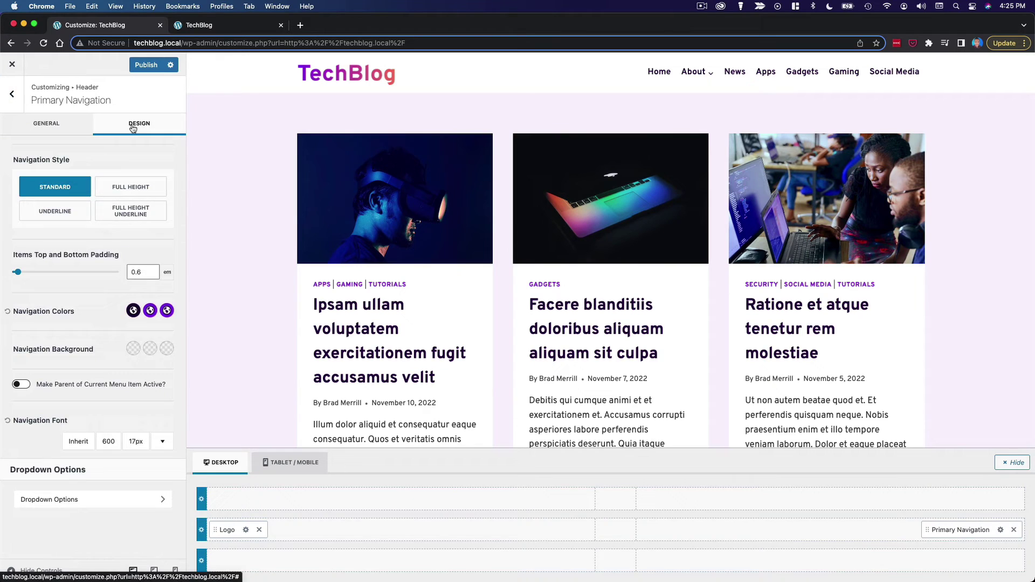
pyautogui.click(112, 508)
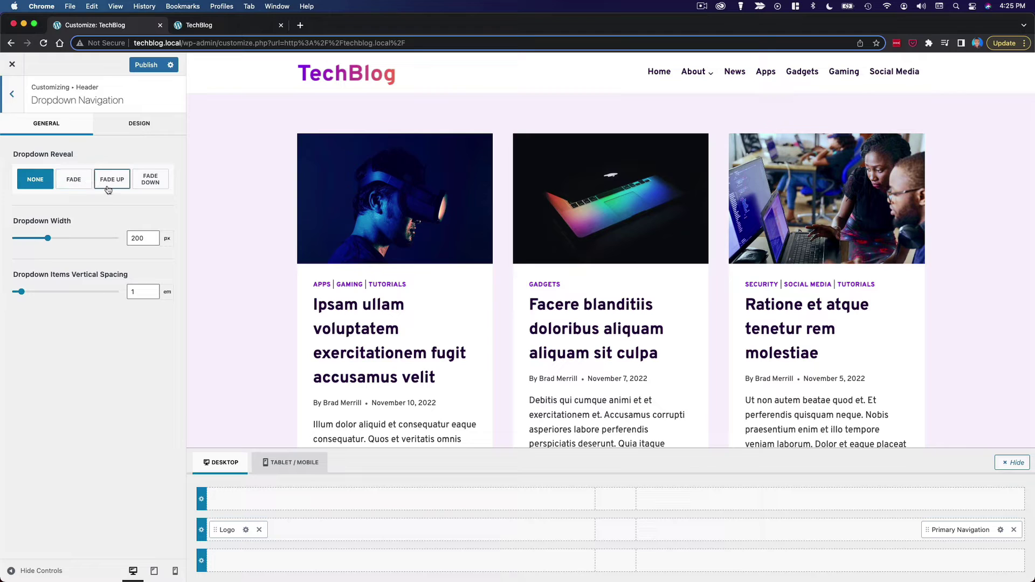
pyautogui.click(109, 184)
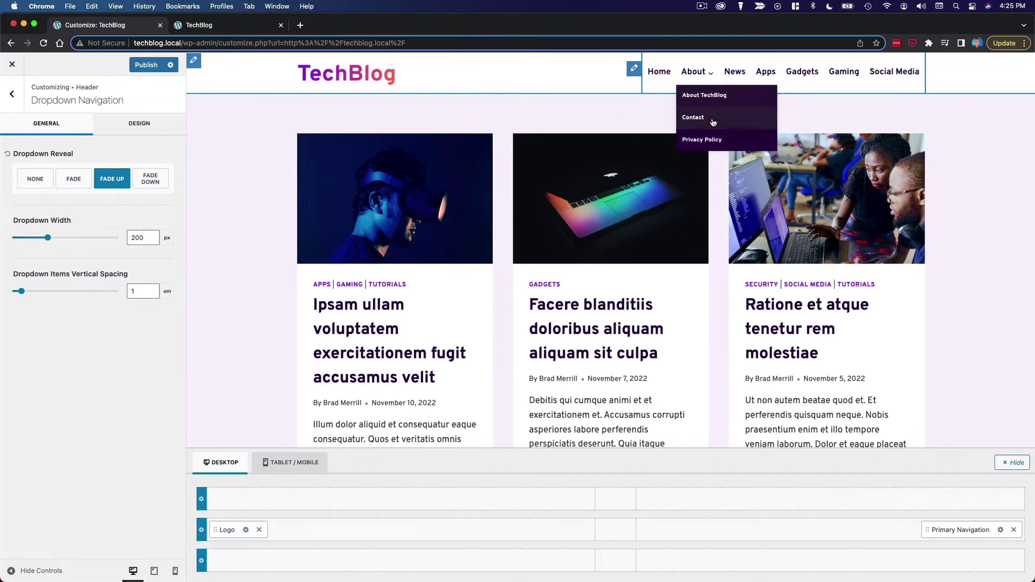
pyautogui.click(65, 185)
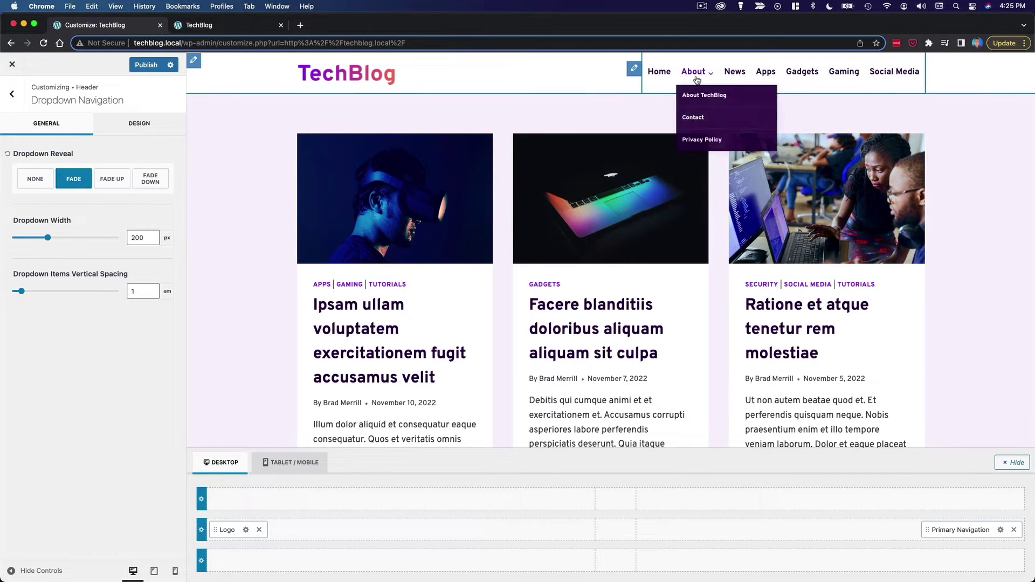
pyautogui.click(151, 180)
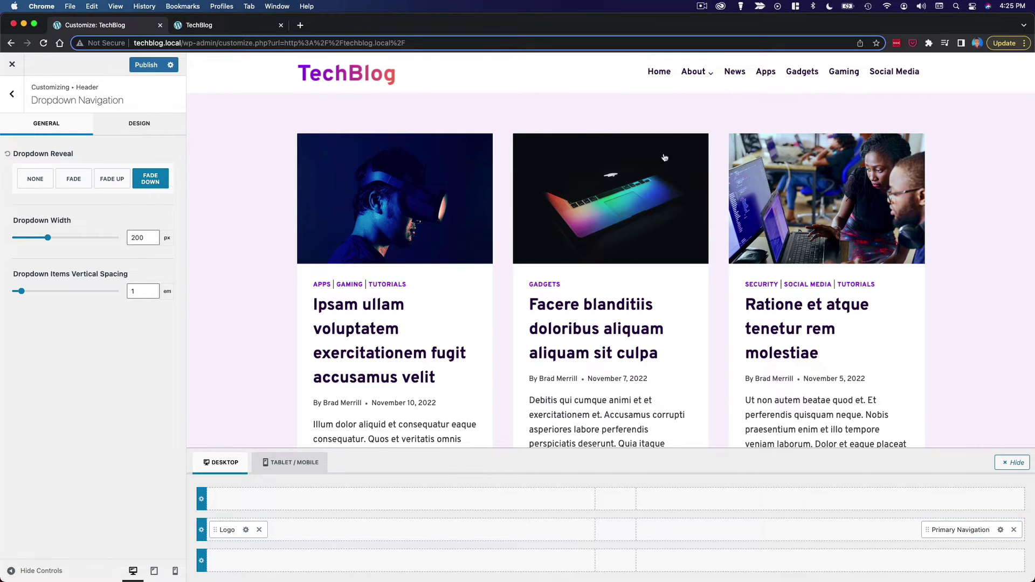
pyautogui.click(110, 179)
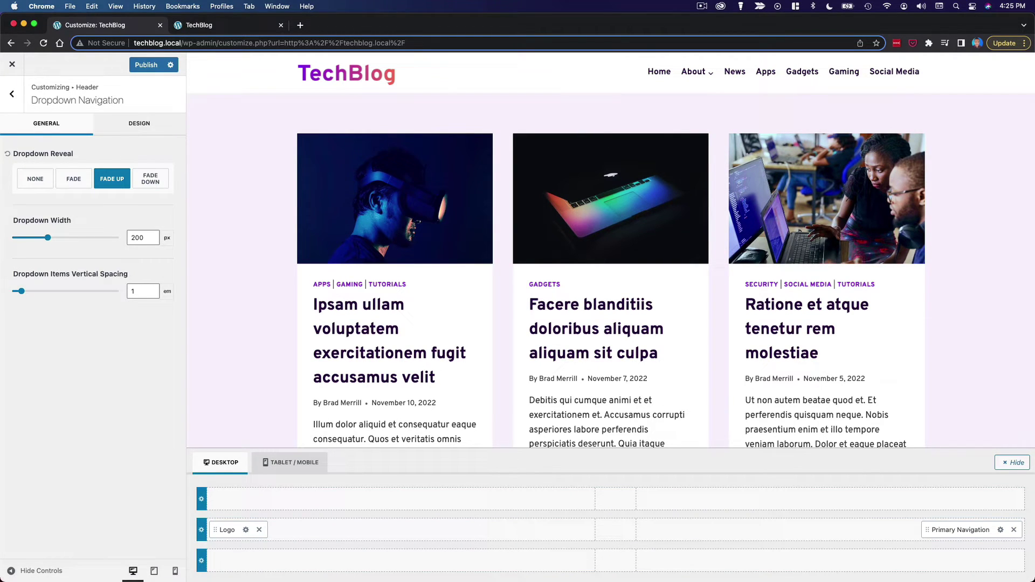
# - Set the second and third dropdown background colours to purple 8920F3
pyautogui.click(139, 124)
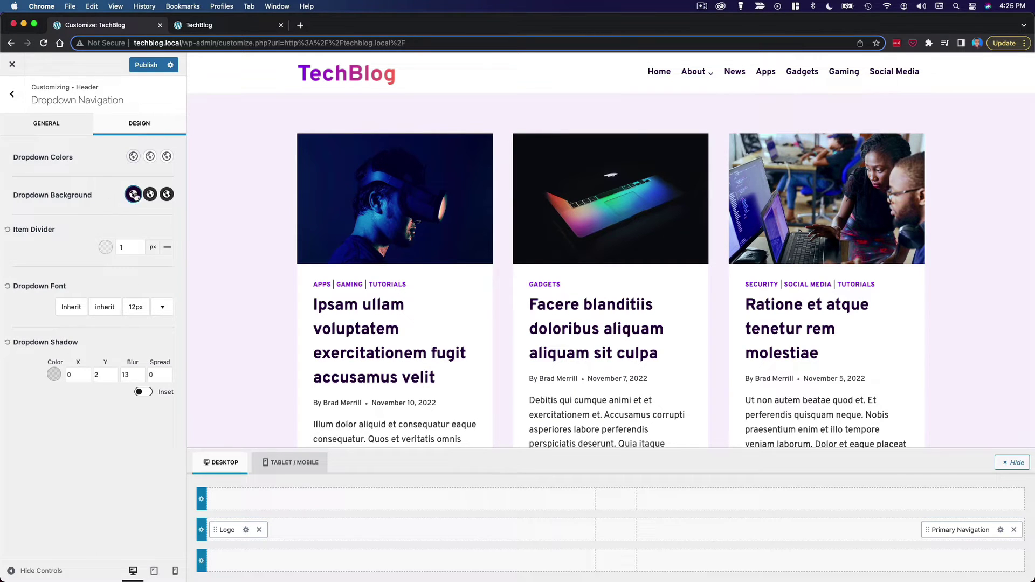
pyautogui.click(134, 195)
pyautogui.click(117, 191)
pyautogui.click(150, 195)
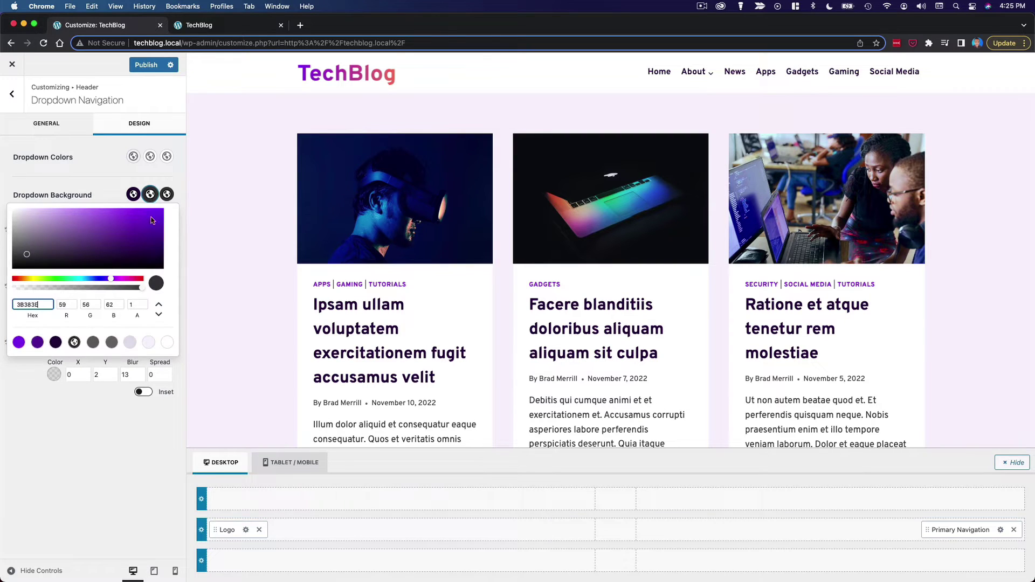
pyautogui.click(19, 343)
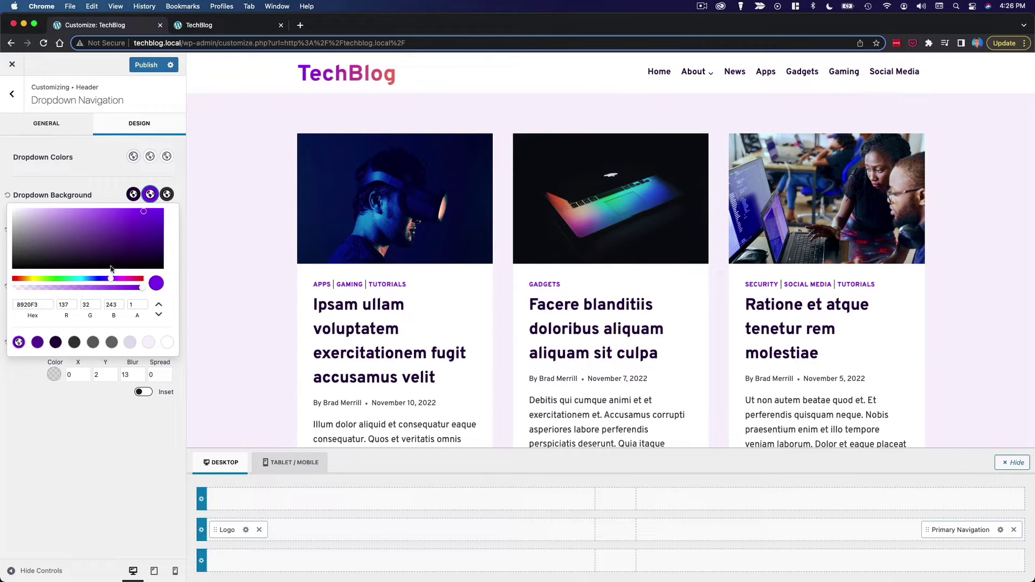
pyautogui.click(166, 195)
pyautogui.click(19, 343)
pyautogui.click(120, 191)
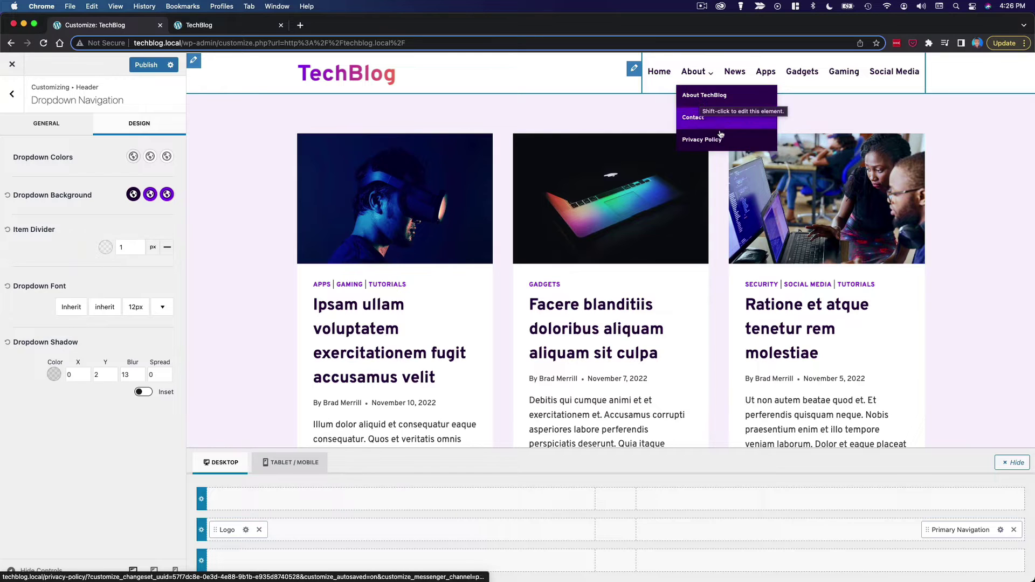
# - Set the dropdown font size to 15px and preview the About dropdown
pyautogui.click(135, 307)
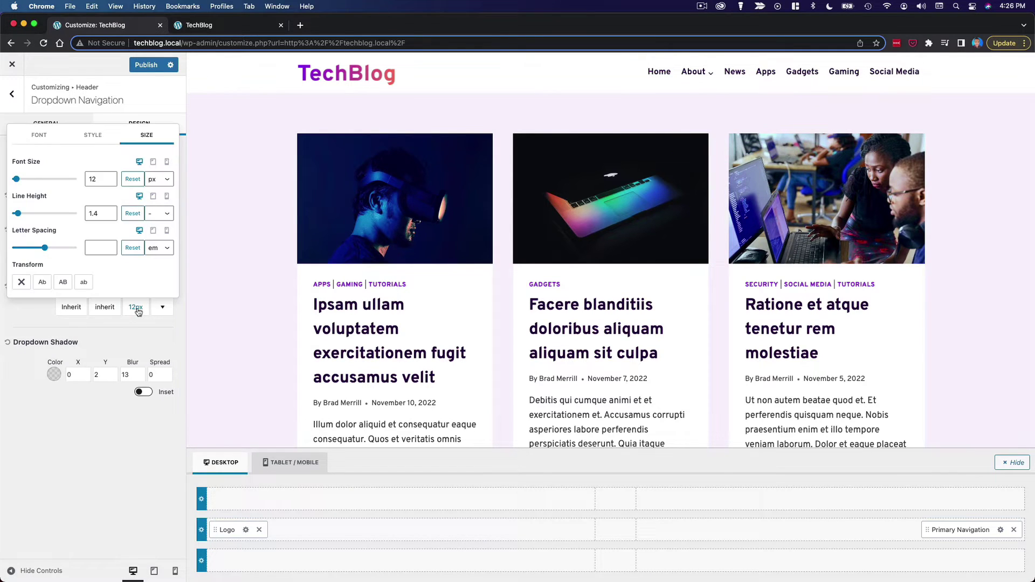
pyautogui.click(111, 177)
pyautogui.click(110, 176)
pyautogui.click(33, 317)
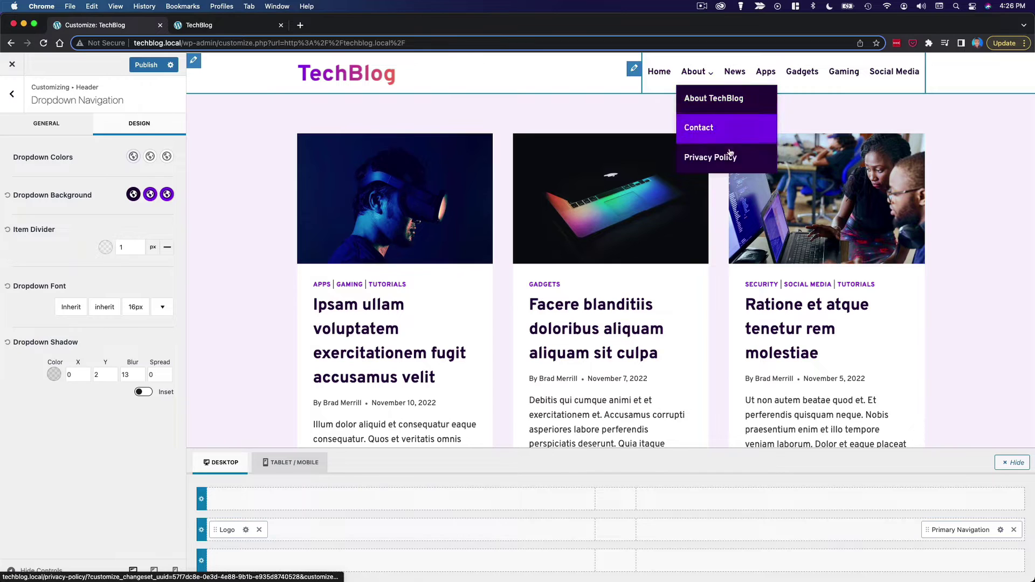
pyautogui.click(135, 307)
pyautogui.click(110, 181)
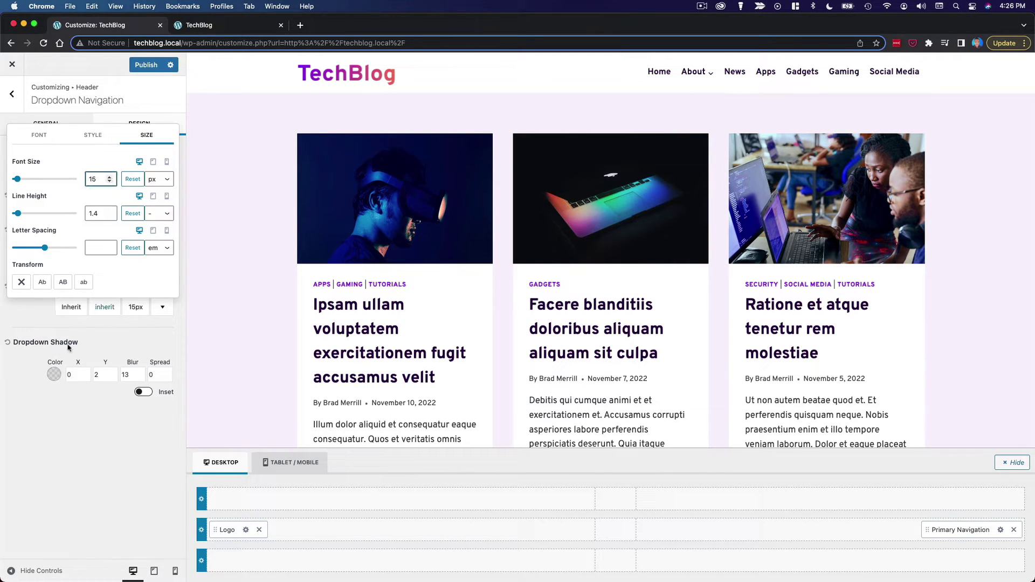
pyautogui.click(24, 318)
pyautogui.moveTo(695, 75)
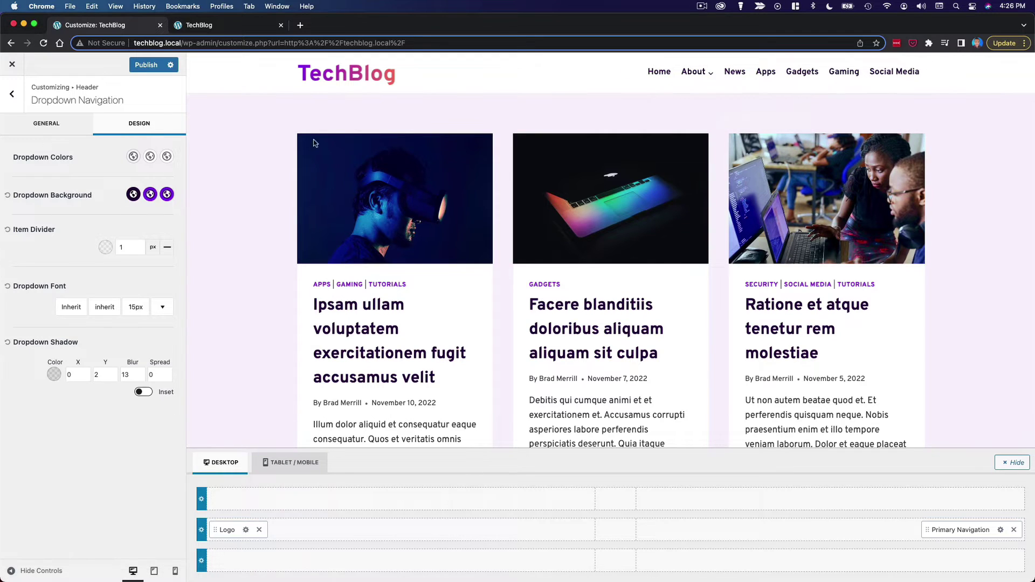
pyautogui.click(48, 129)
# - Drag the Button item into the main header row right after Primary Navigation
pyautogui.click(17, 106)
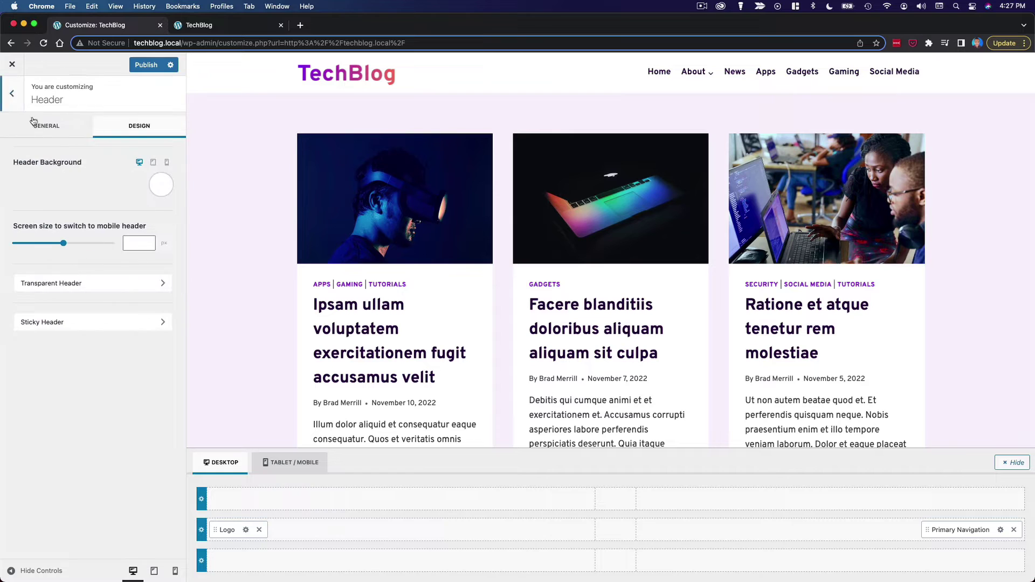
pyautogui.click(11, 101)
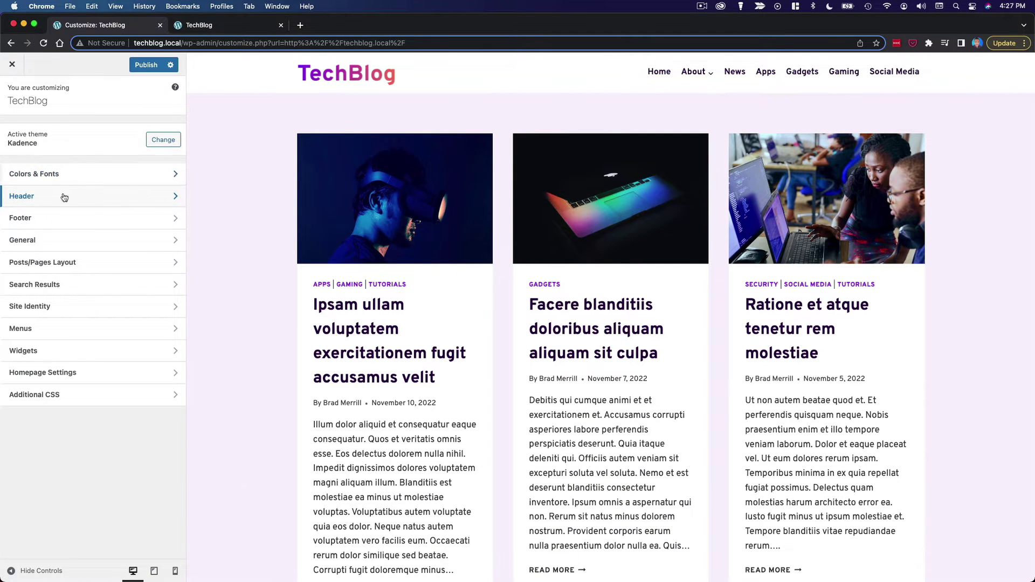
pyautogui.click(62, 197)
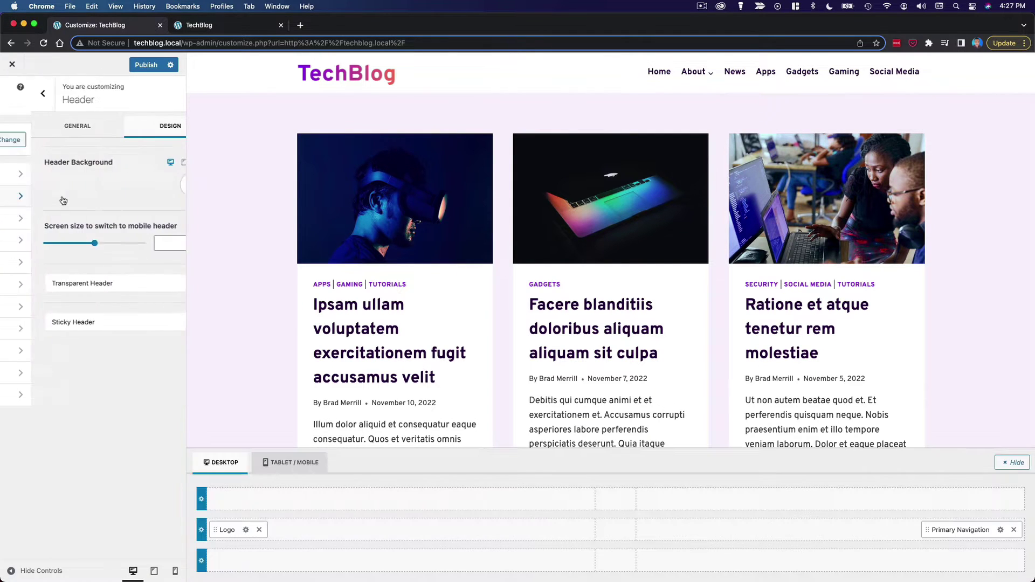
pyautogui.click(54, 131)
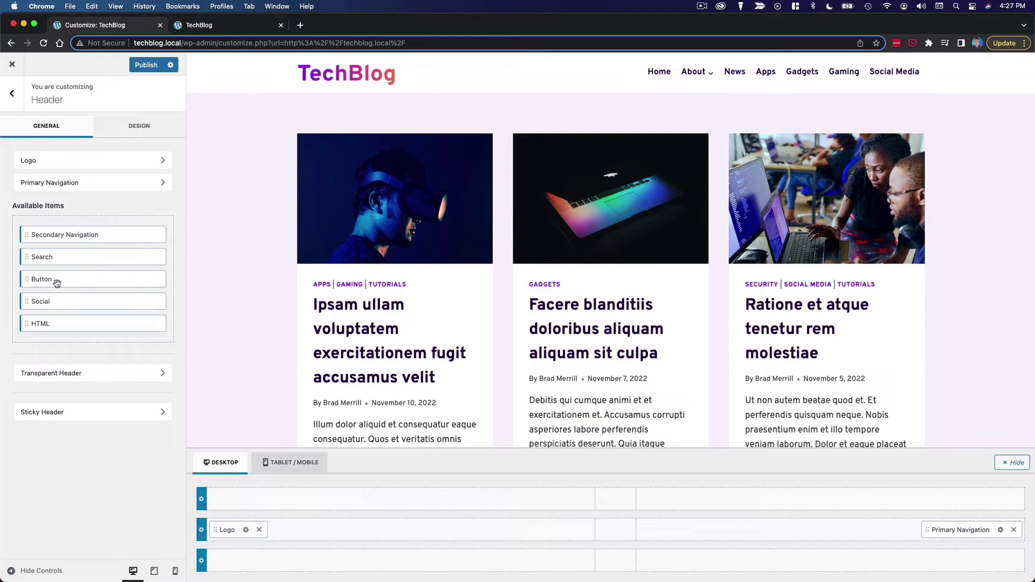
pyautogui.moveTo(57, 283); pyautogui.dragTo(946, 535)
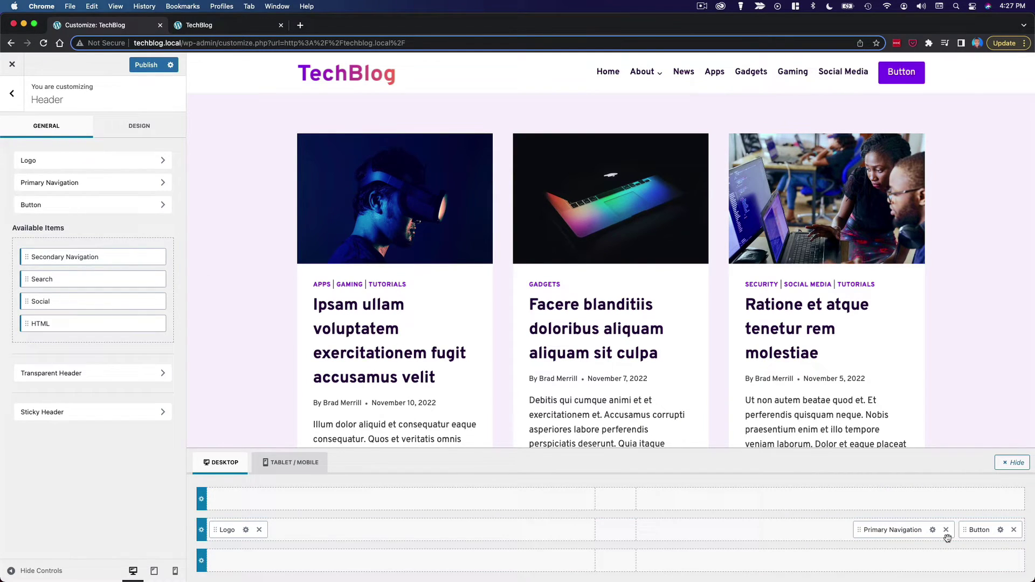
# - Change the header button's label to 'Sign In' and set its URL to '#'
pyautogui.click(1000, 530)
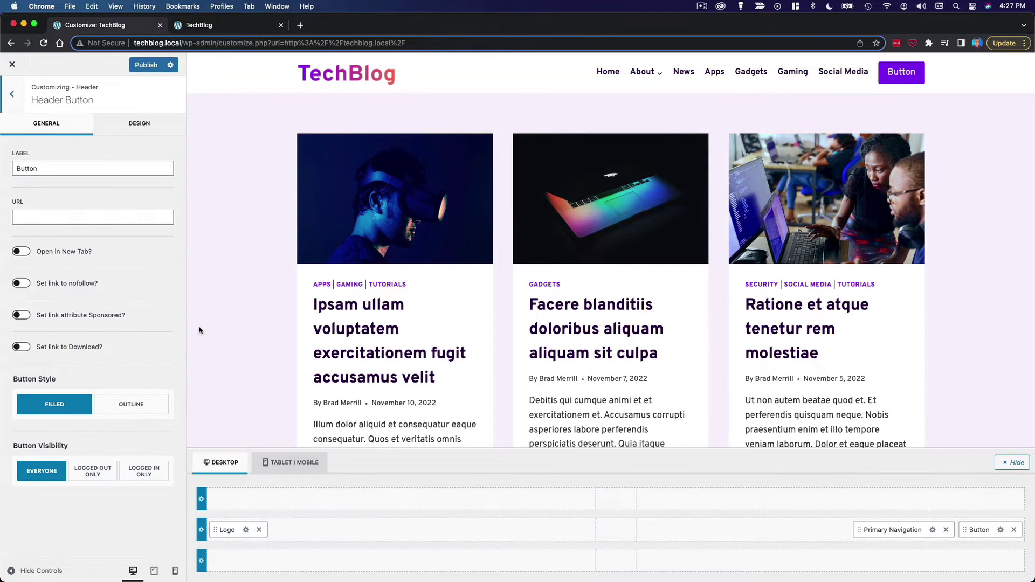
pyautogui.click(79, 173)
pyautogui.doubleClick(79, 173)
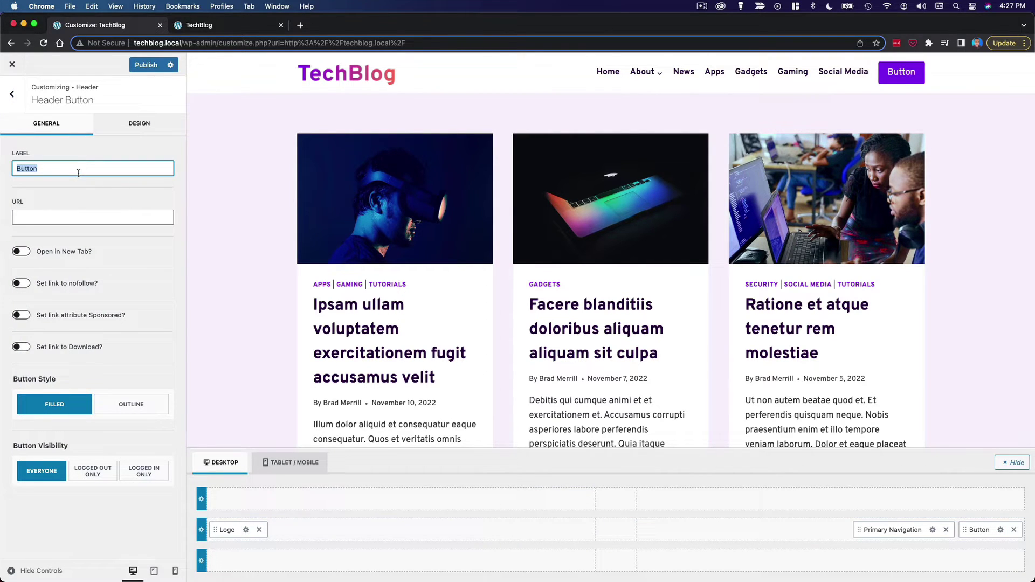
pyautogui.write('Sign In')
pyautogui.click(100, 214)
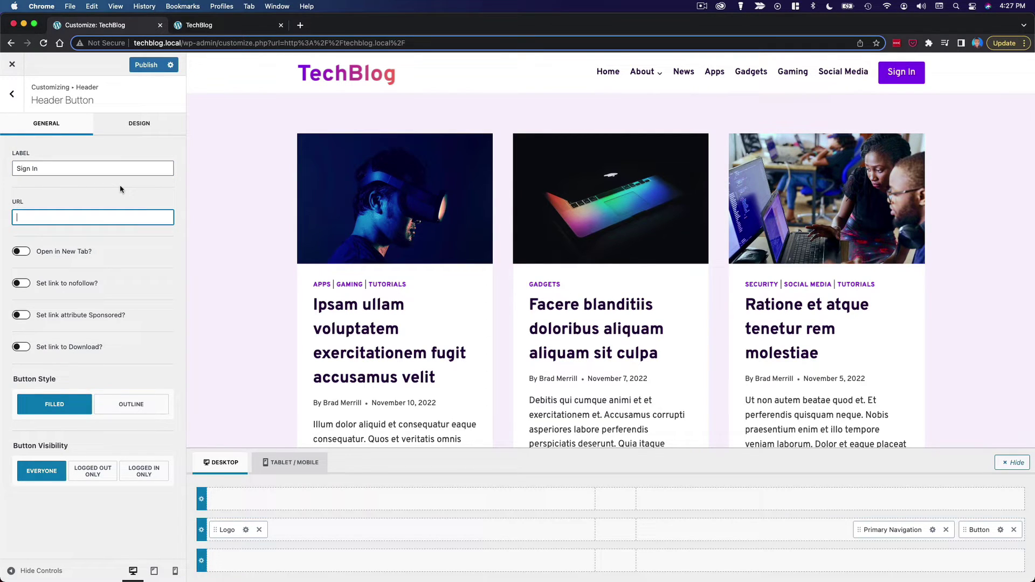
pyautogui.write('#')
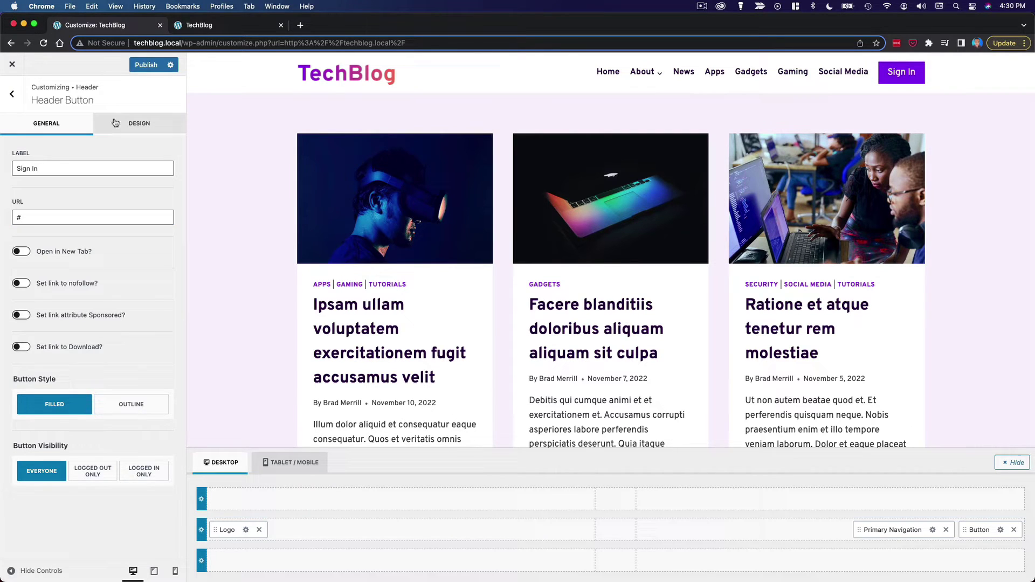
pyautogui.click(139, 124)
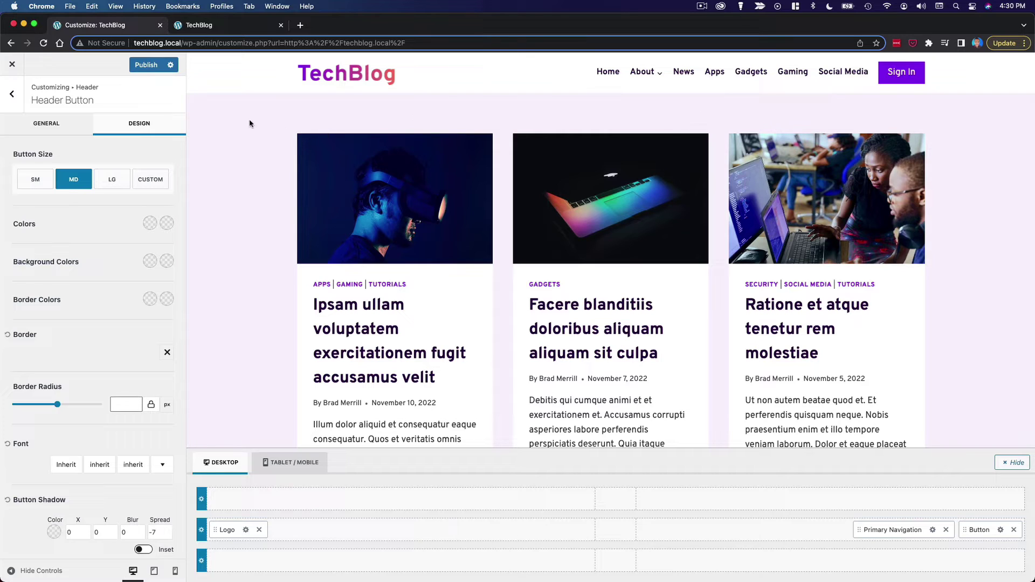
# - In Colors & Fonts > Buttons, switch the button background colour to a gradient
pyautogui.click(12, 94)
pyautogui.click(13, 95)
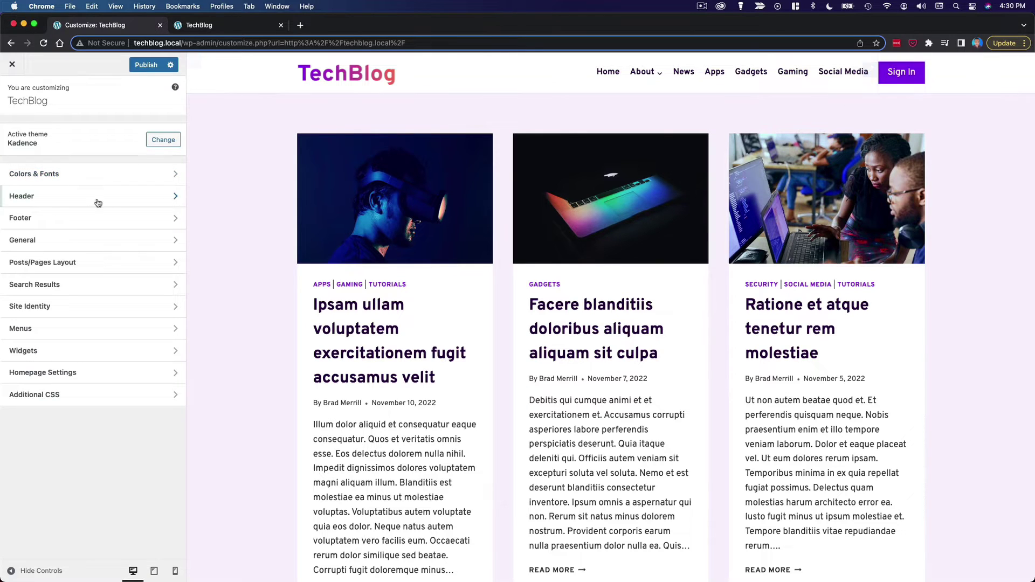
pyautogui.click(42, 182)
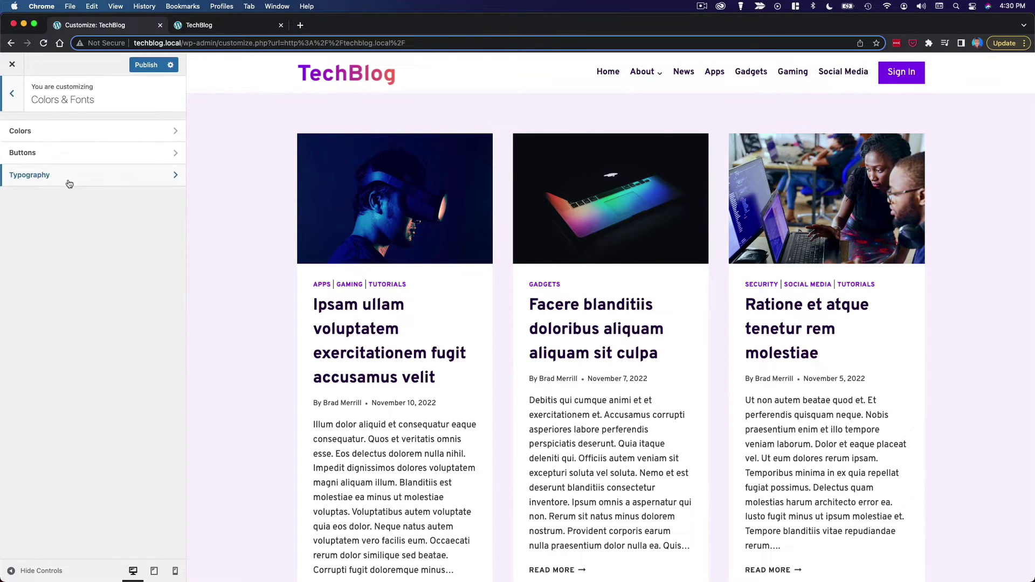
pyautogui.click(77, 156)
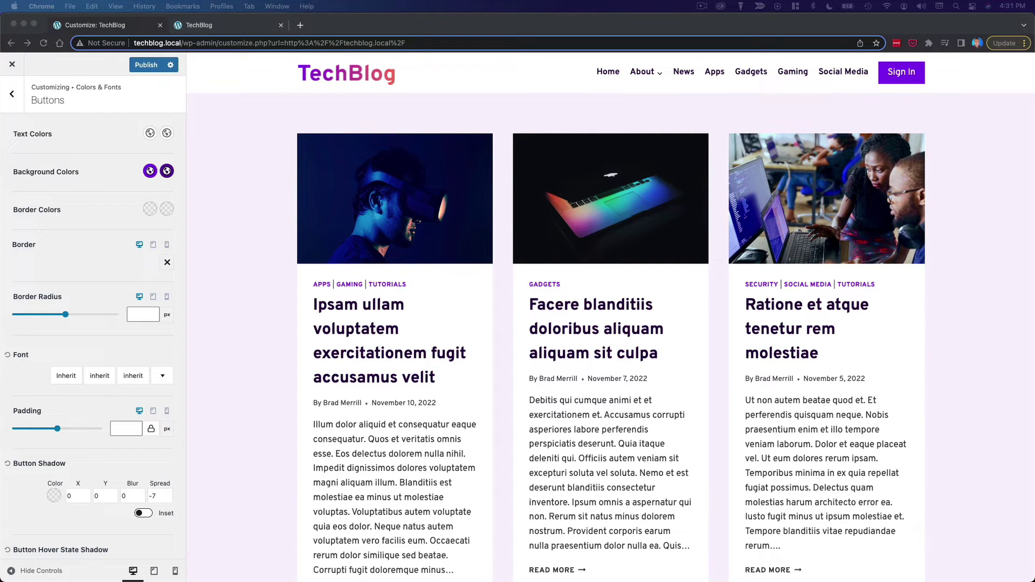
pyautogui.click(150, 171)
pyautogui.click(130, 194)
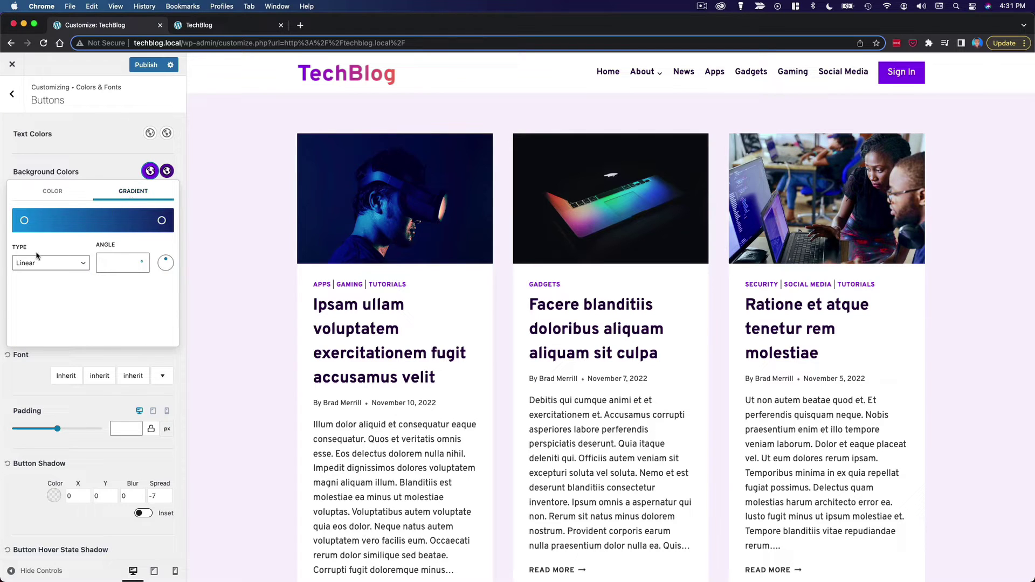
# - Set the gradient's start stop to purple and its end stop to FF7C58
pyautogui.click(24, 221)
pyautogui.doubleClick(34, 315)
pyautogui.press('super+v')
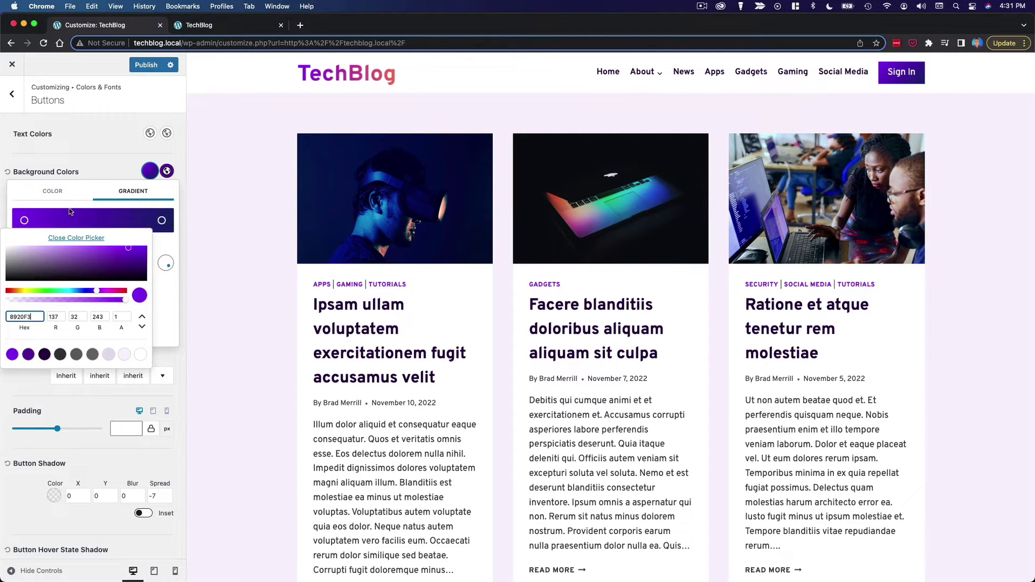
pyautogui.click(78, 207)
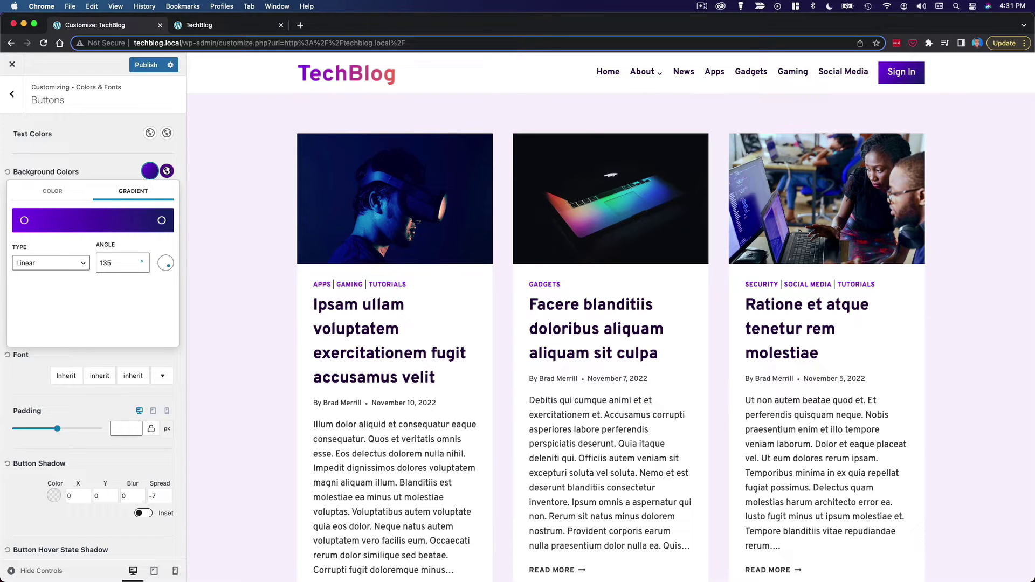
pyautogui.click(161, 221)
pyautogui.doubleClick(63, 316)
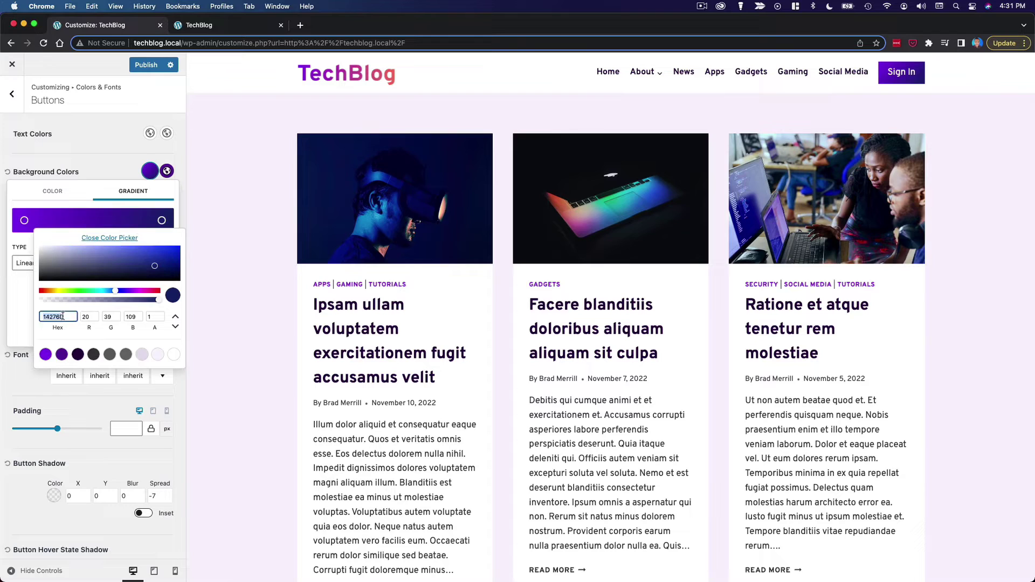
pyautogui.write('FF7C58')
pyautogui.click(24, 298)
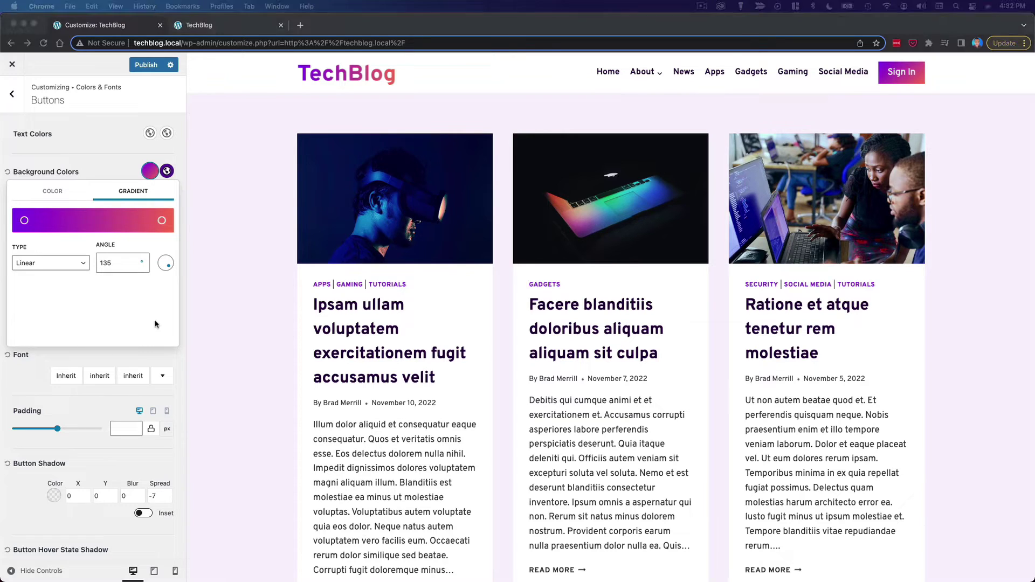
# - Swing the button gradient's angle to about 47°
pyautogui.click(161, 263)
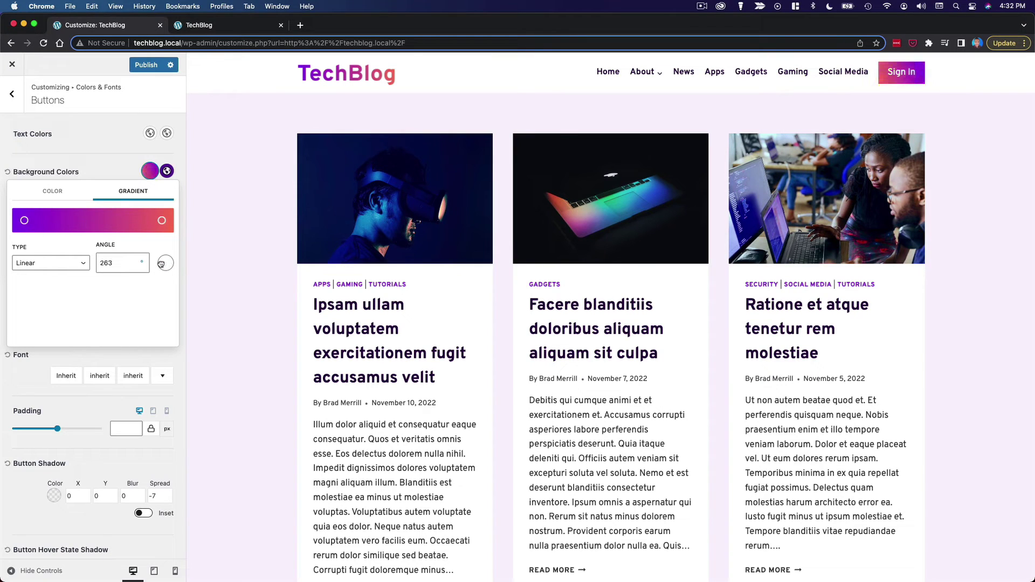
pyautogui.moveTo(161, 265); pyautogui.dragTo(170, 259)
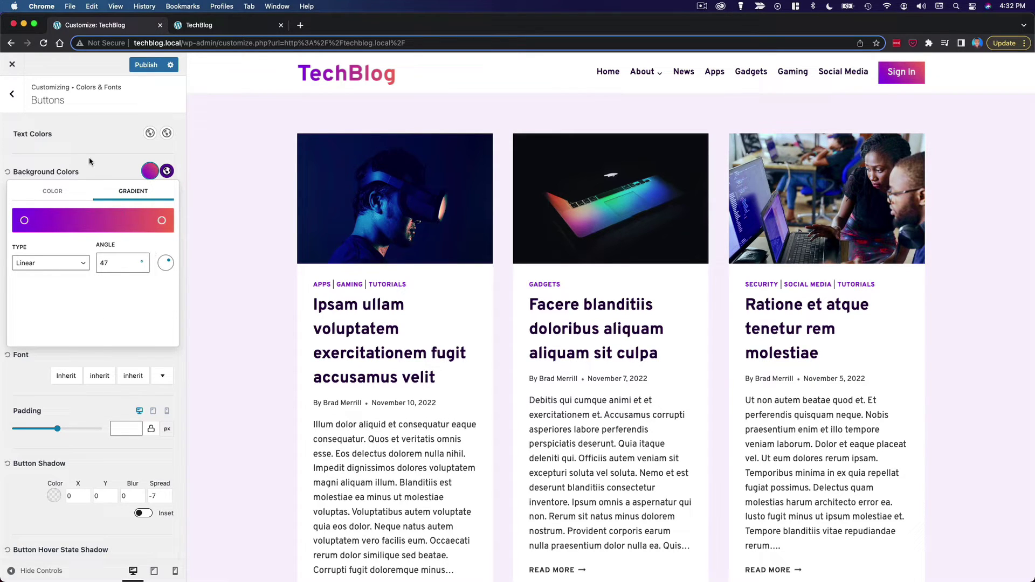
pyautogui.click(105, 172)
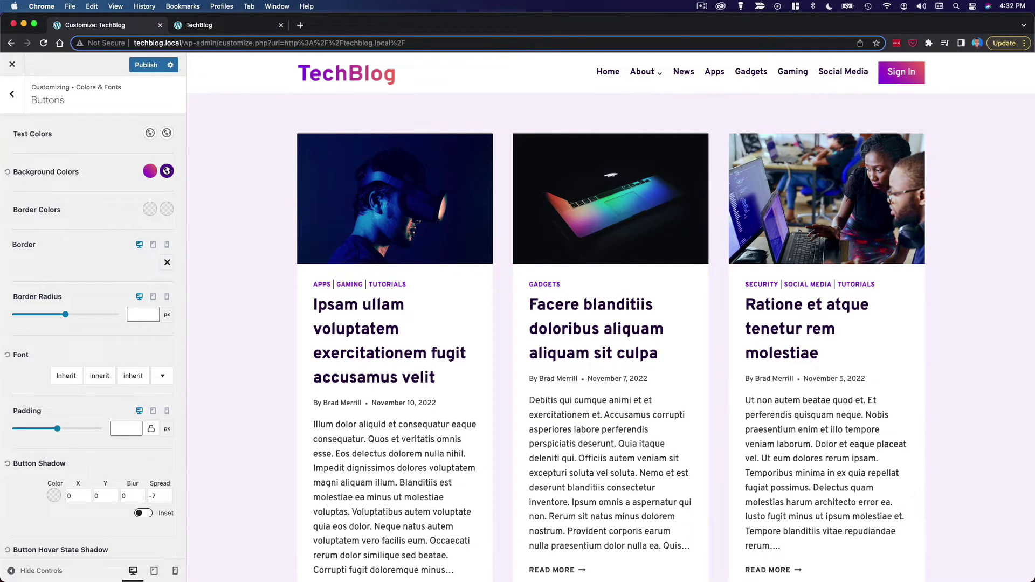
# - Make the buttons' hover background a gradient with a purple left stop and orange-red right stop
pyautogui.click(167, 171)
pyautogui.click(133, 192)
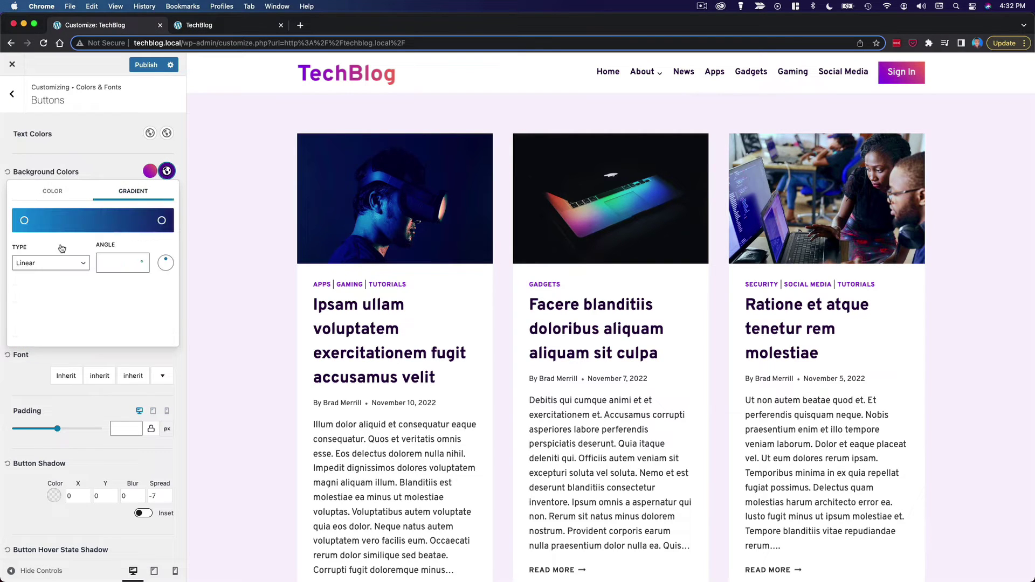
pyautogui.click(24, 220)
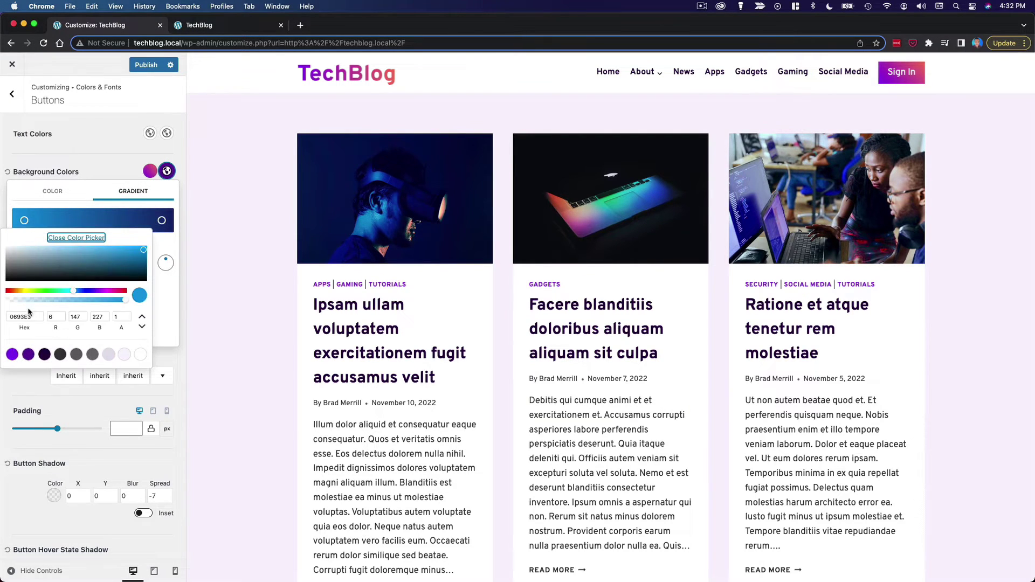
pyautogui.doubleClick(28, 316)
pyautogui.hotkey('ctrl', 'v')
pyautogui.click(162, 220)
pyautogui.doubleClick(61, 317)
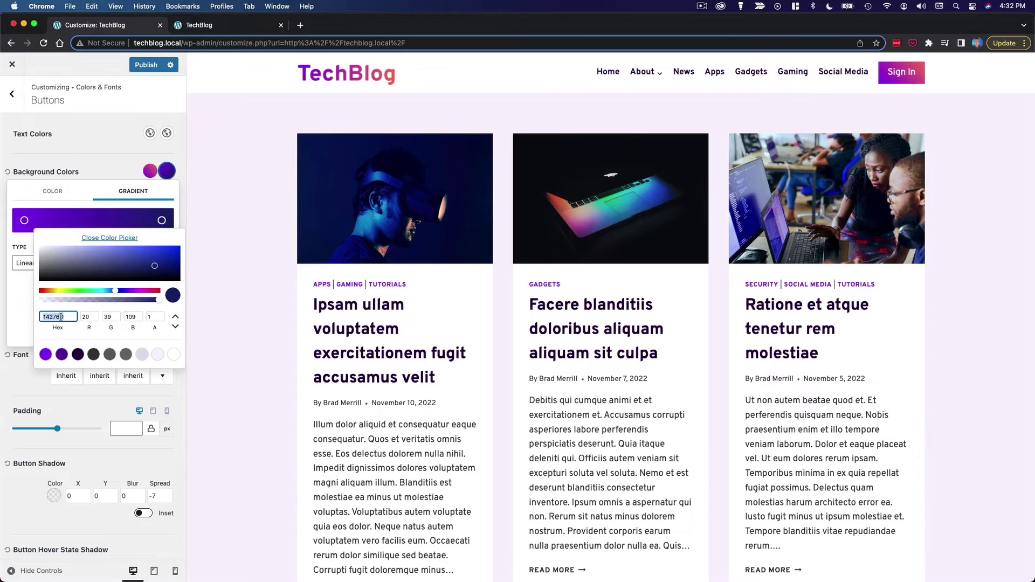
pyautogui.hotkey('ctrl', 'v')
pyautogui.click(13, 293)
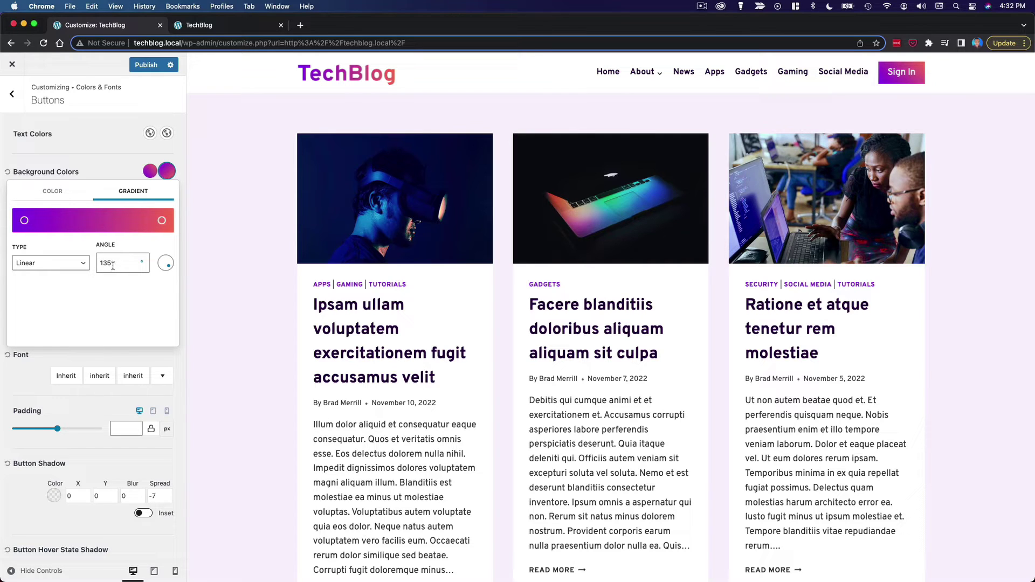
pyautogui.press('Escape')
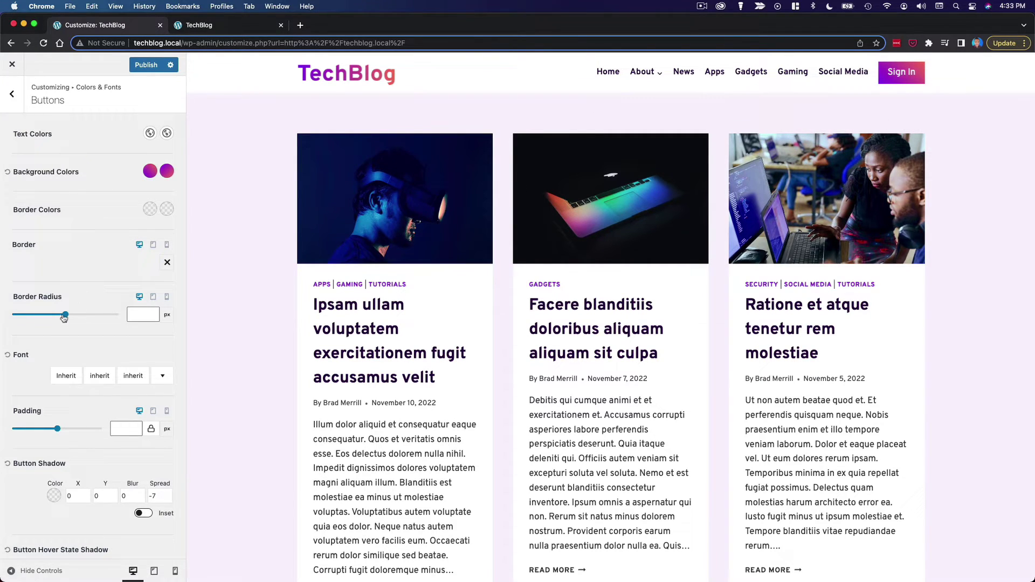
# - Round the global buttons' corners slightly
pyautogui.moveTo(65, 315); pyautogui.dragTo(105, 318)
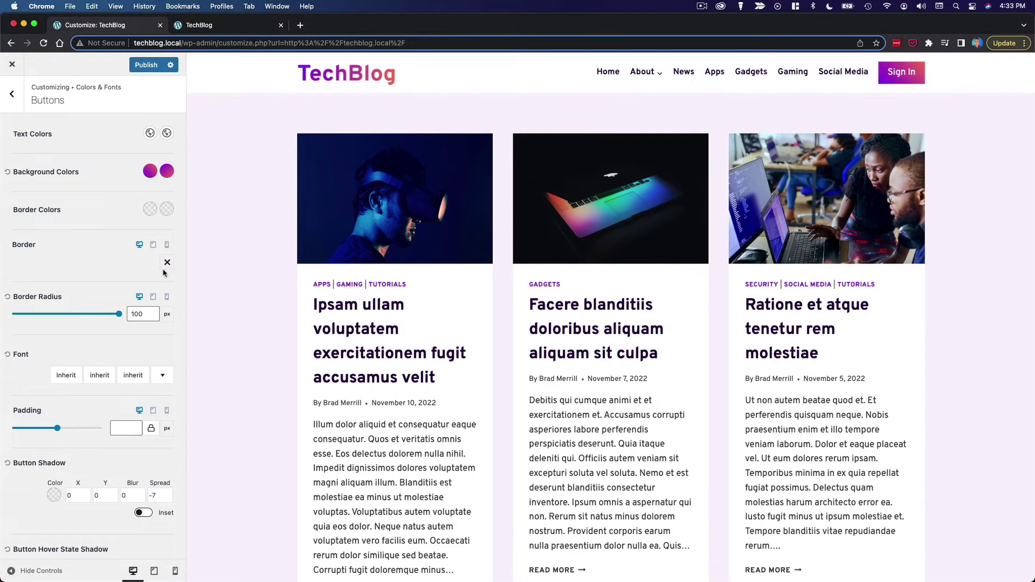
pyautogui.click(15, 94)
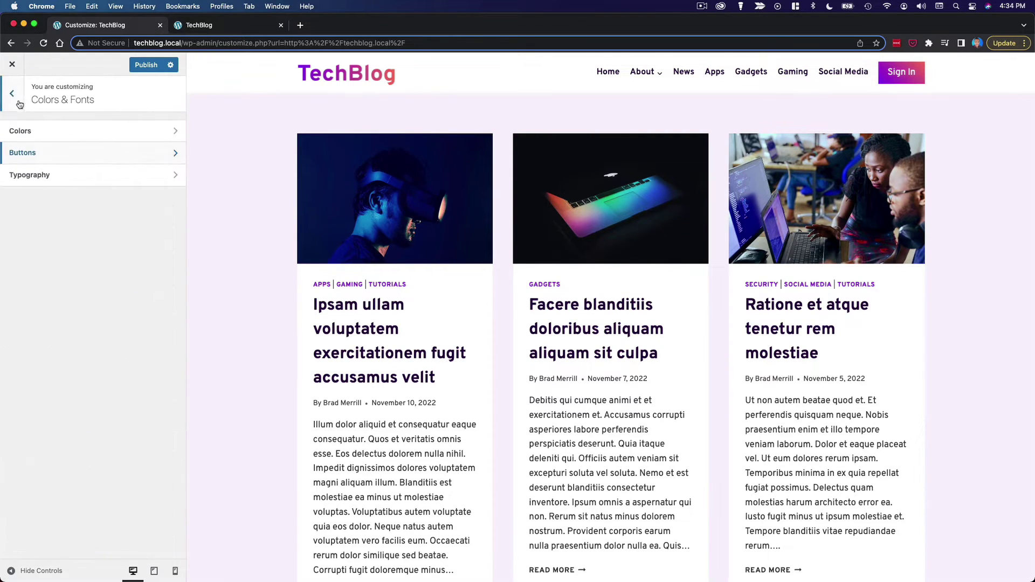
pyautogui.click(17, 92)
# - Set the header Sign In button's border radius to 100 px
pyautogui.click(64, 196)
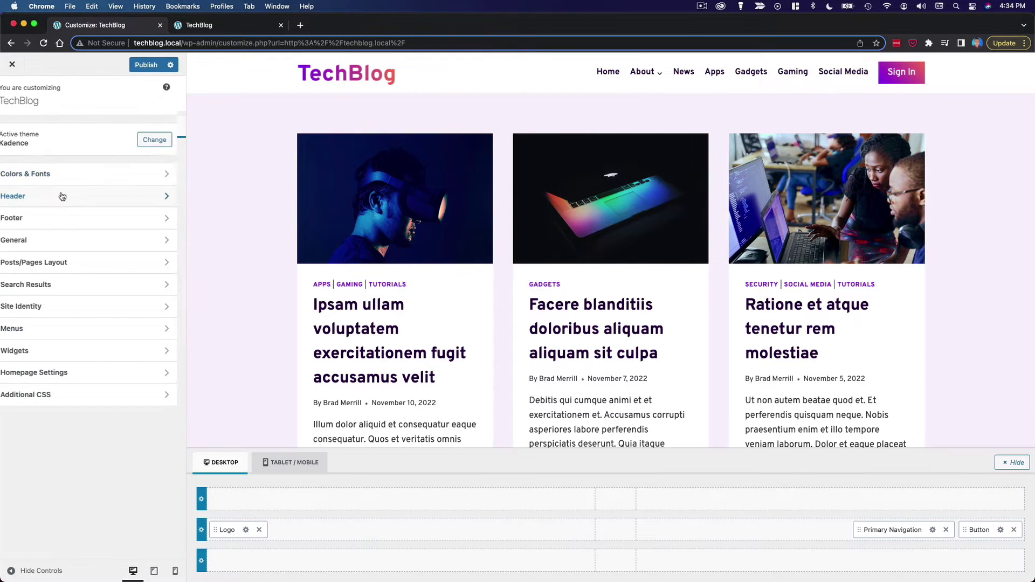
pyautogui.click(999, 530)
pyautogui.click(136, 125)
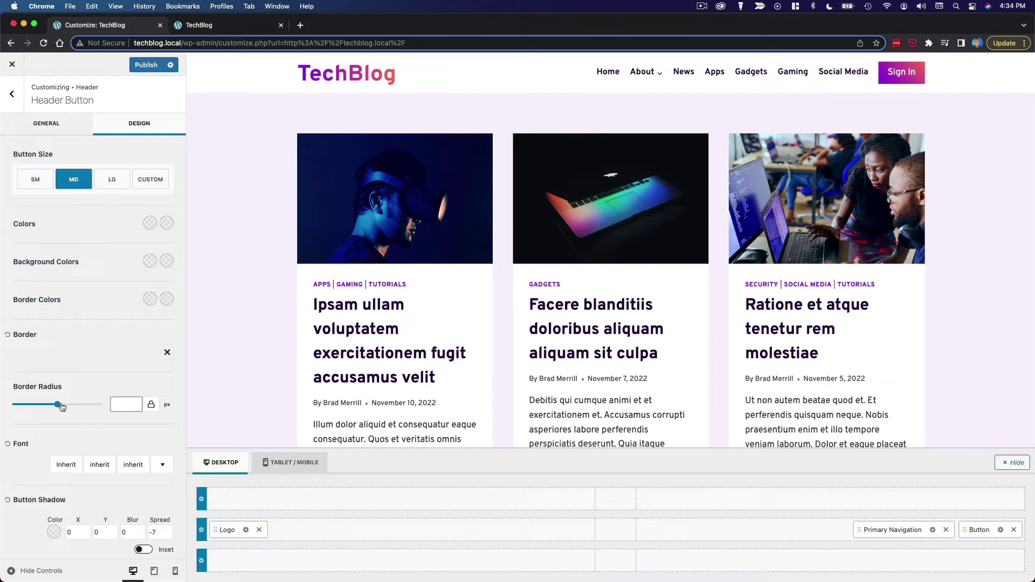
pyautogui.moveTo(57, 404); pyautogui.dragTo(87, 404)
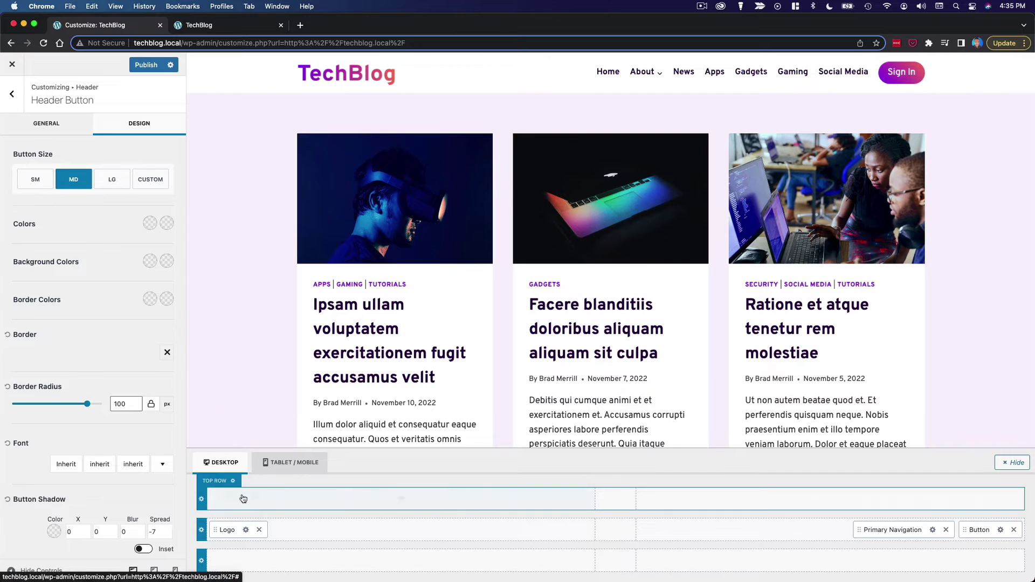
# - Add an HTML element to the header's top row
pyautogui.click(402, 500)
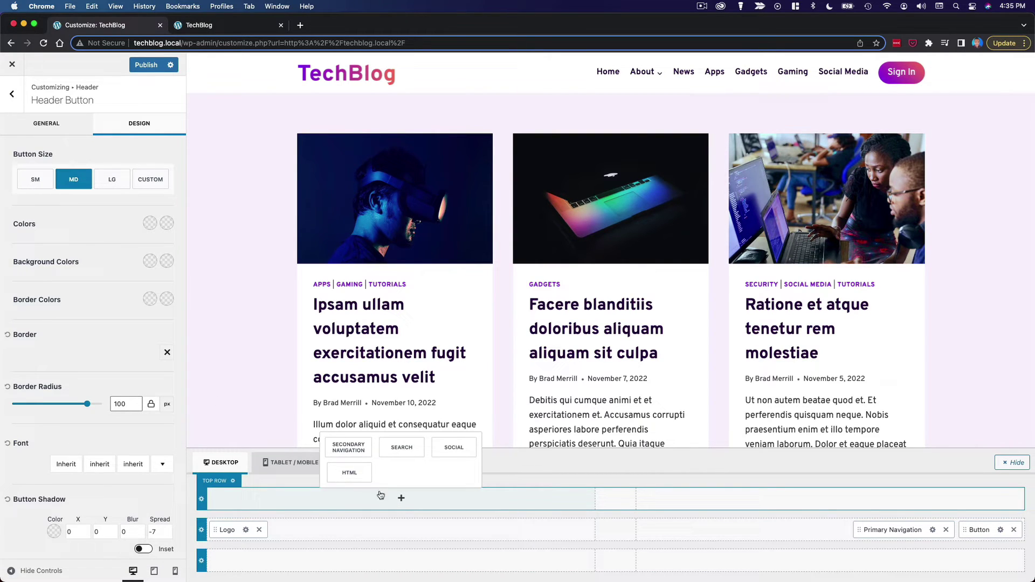
pyautogui.click(349, 472)
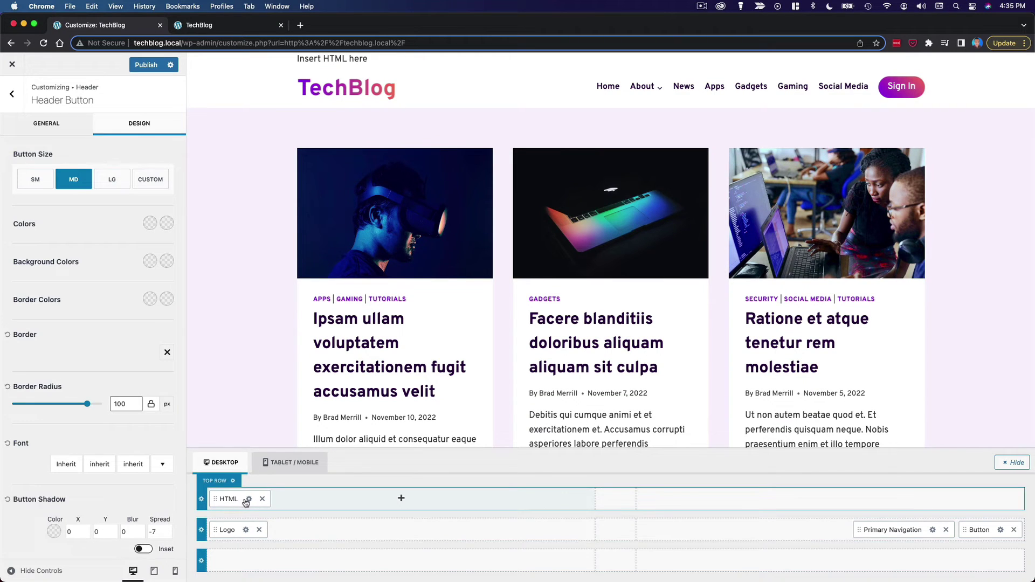
pyautogui.click(249, 499)
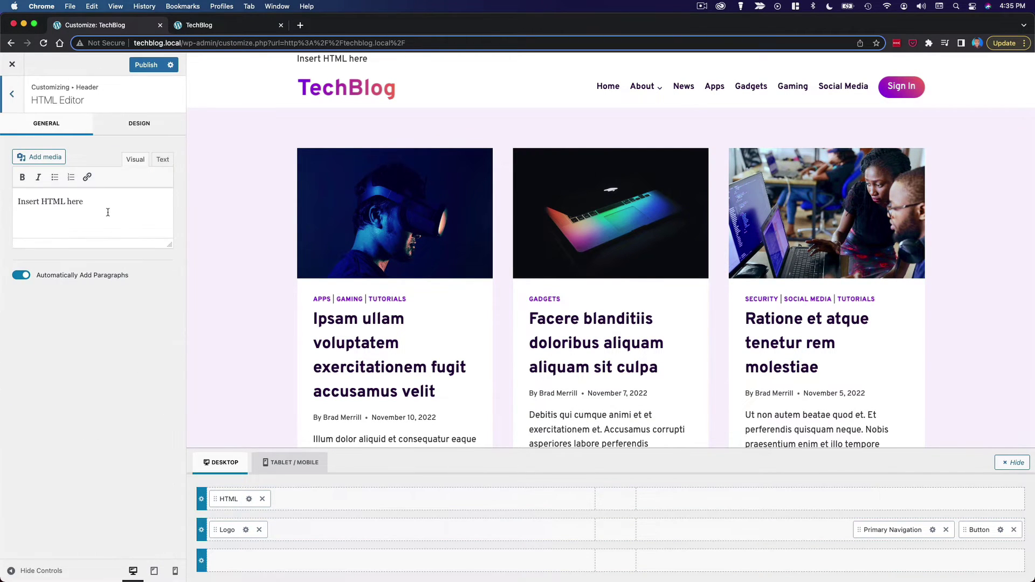
# - Replace its placeholder with a bold 'Got a news tip?' followed by the contact e-mail address
pyautogui.tripleClick(108, 213)
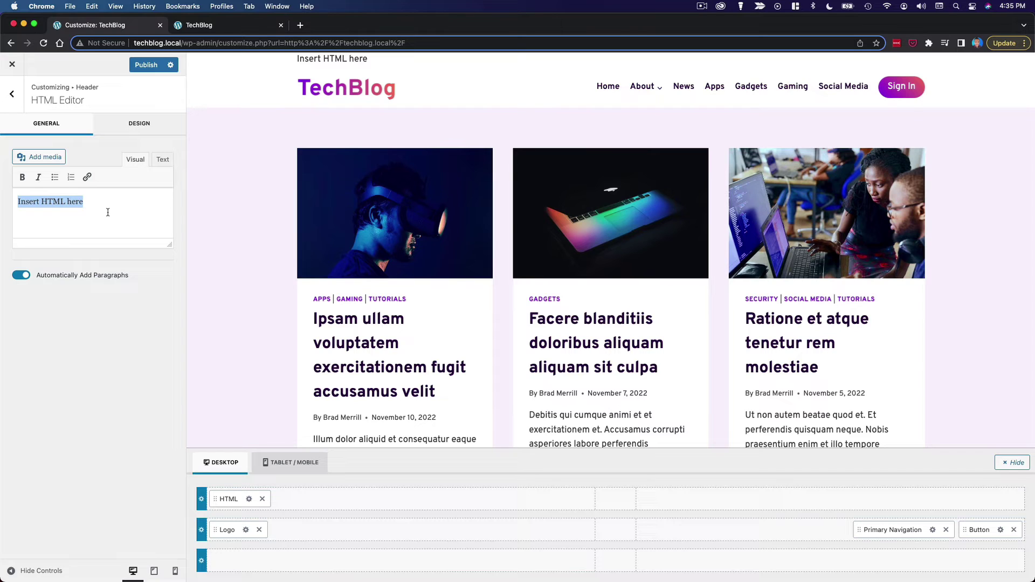
pyautogui.write('Got a news tip?')
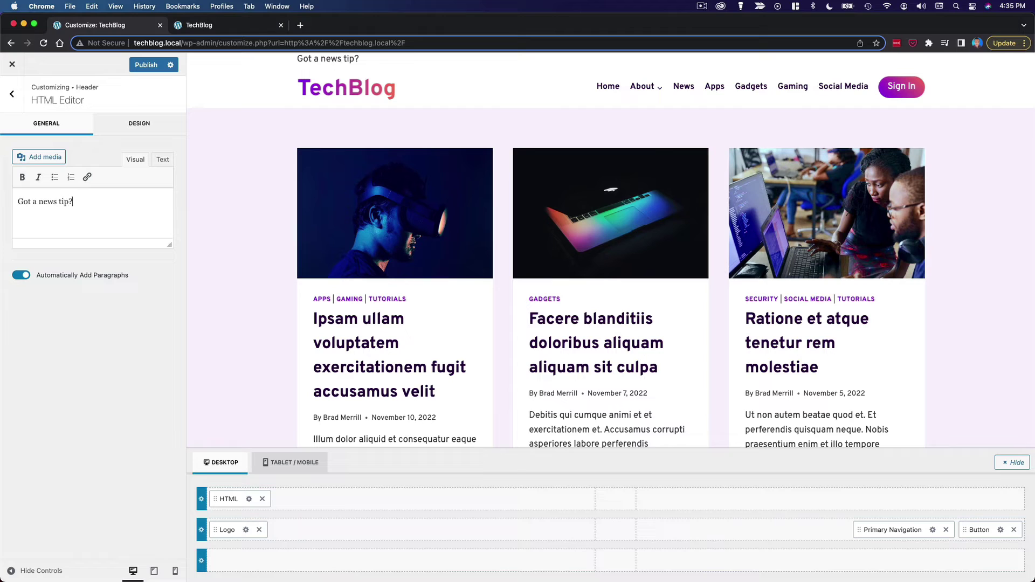
pyautogui.moveTo(81, 201); pyautogui.dragTo(8, 195)
pyautogui.click(22, 177)
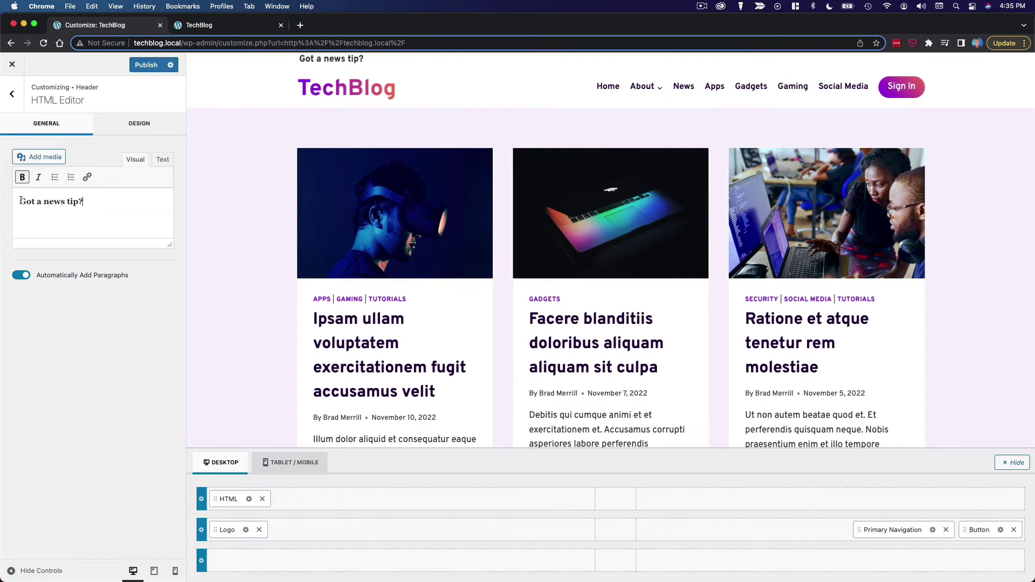
pyautogui.click(89, 235)
pyautogui.write('f')
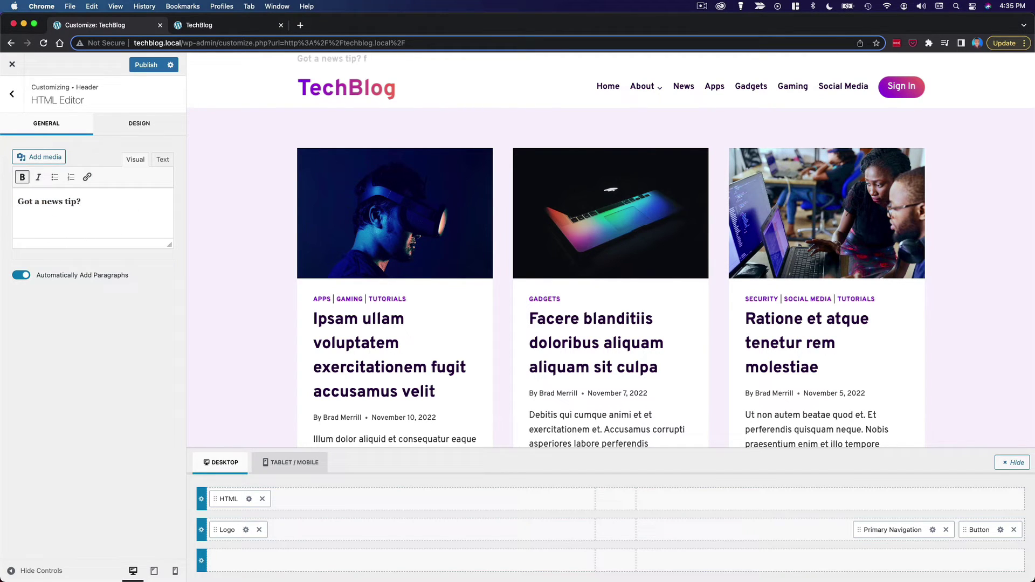
pyautogui.press('BackSpace')
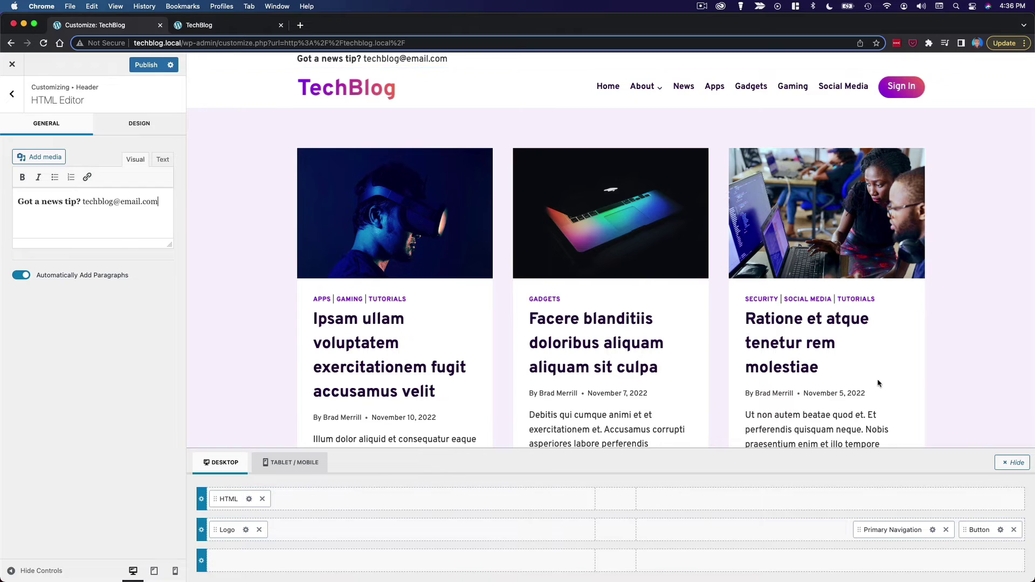
# - Add Social icons and a Search icon to the right side of the top row
pyautogui.click(829, 501)
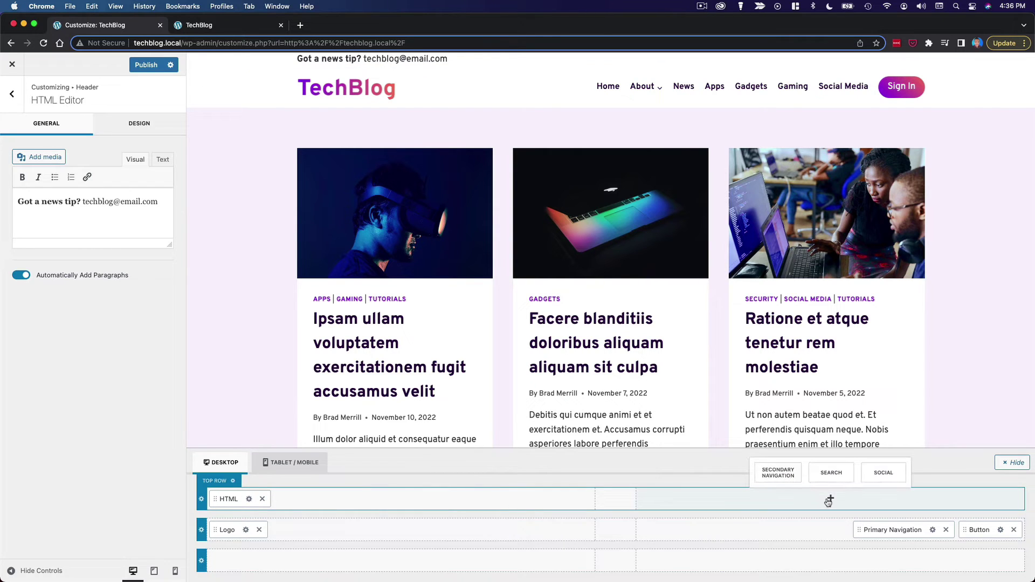
pyautogui.click(884, 473)
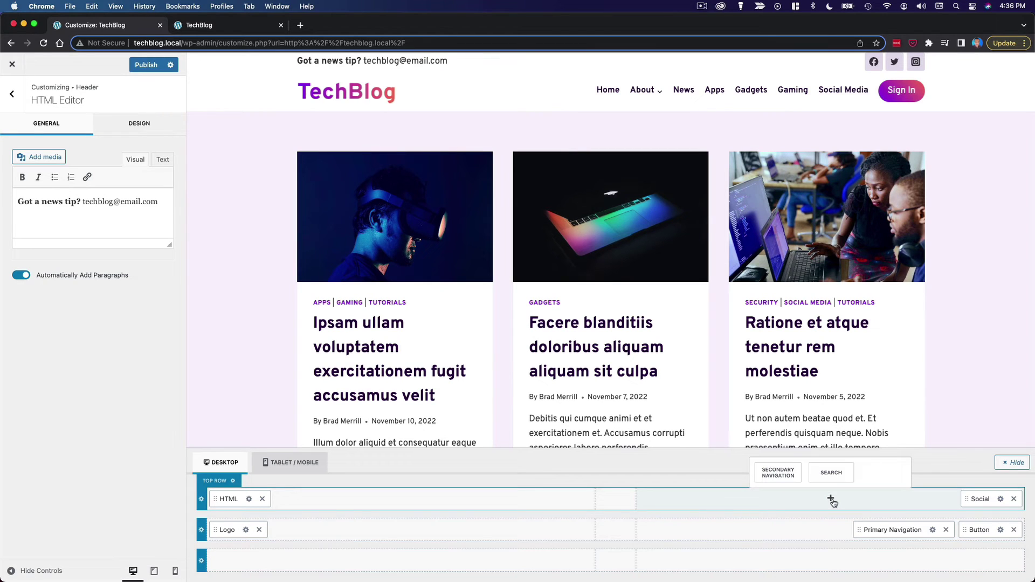
pyautogui.click(839, 473)
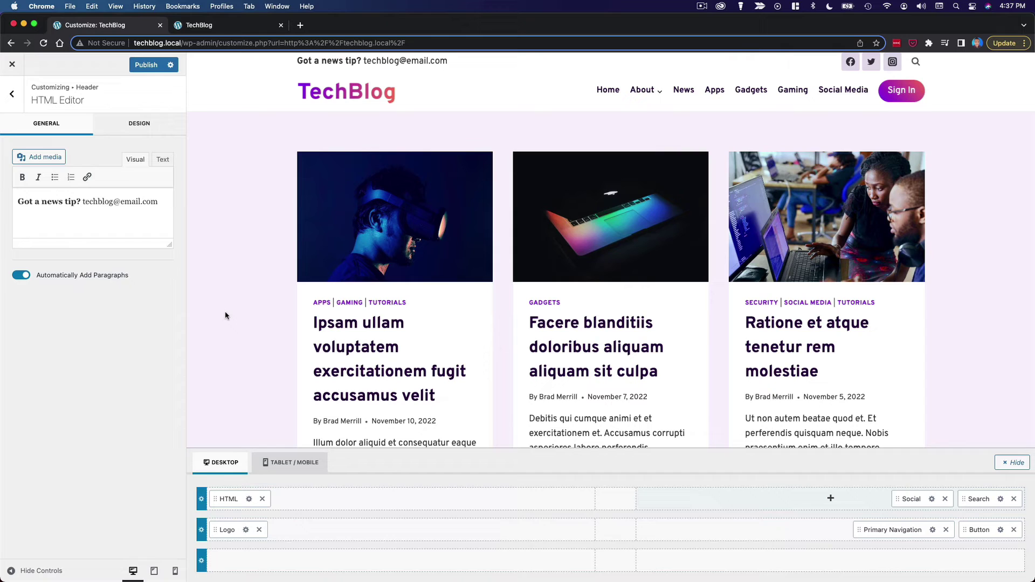
# - Set the top row's background colour to pale lavender #F7F2FC
pyautogui.click(201, 499)
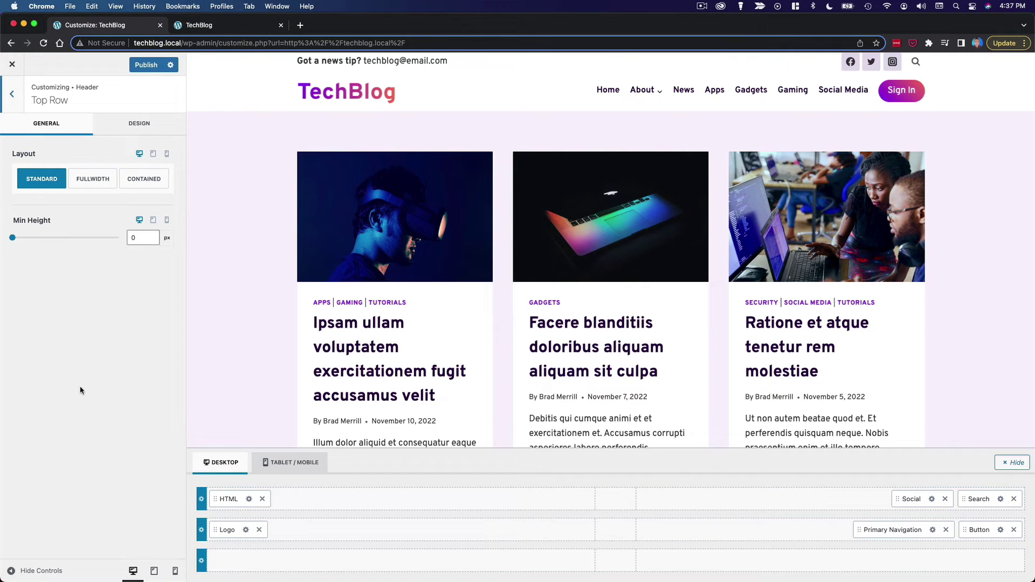
pyautogui.click(138, 135)
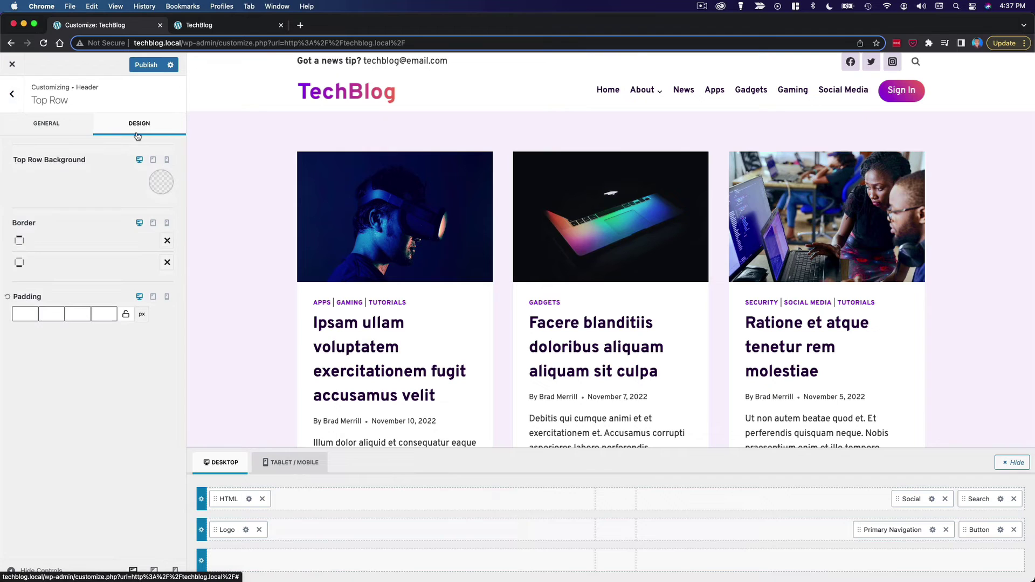
pyautogui.click(162, 183)
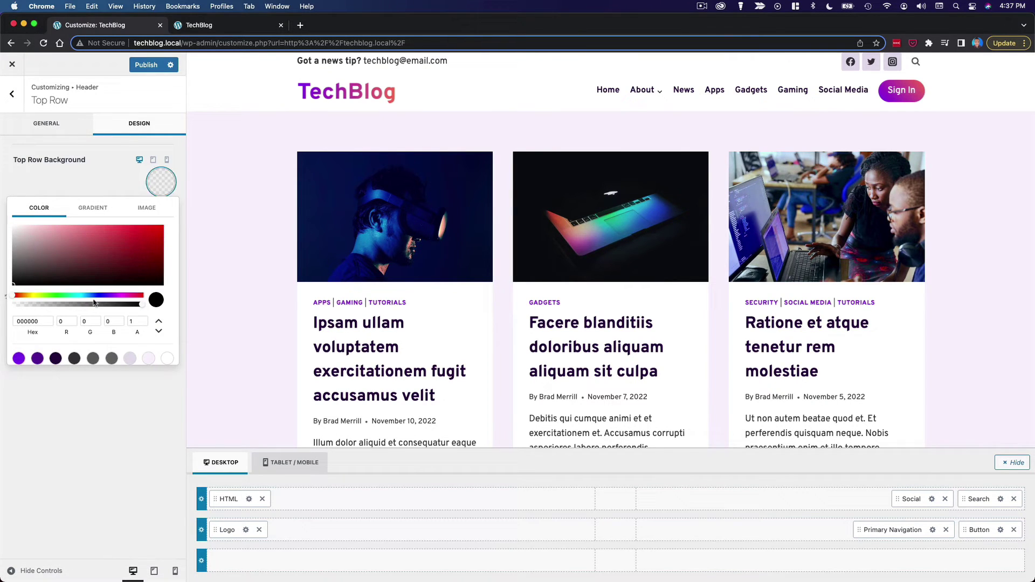
pyautogui.click(148, 359)
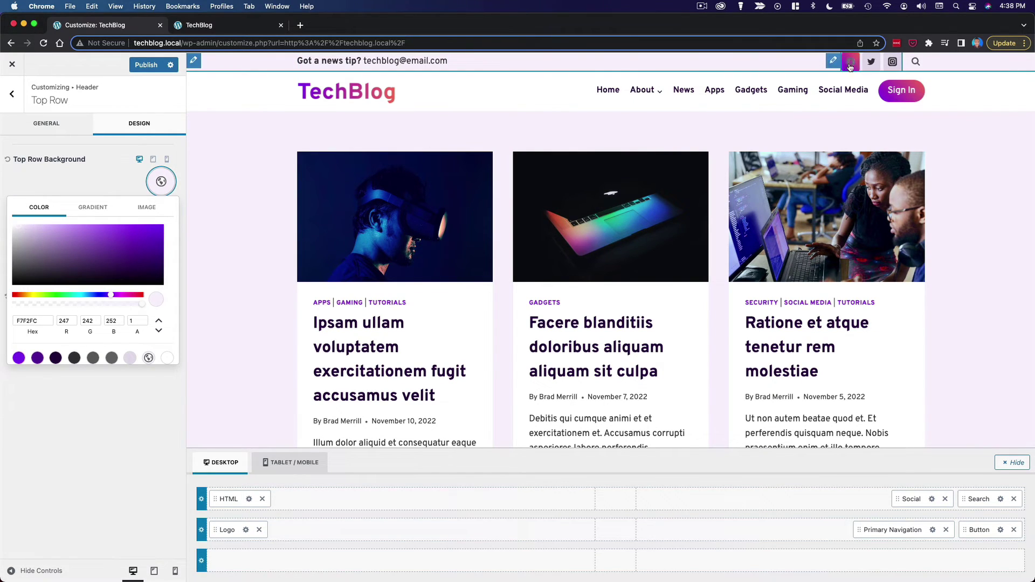
pyautogui.click(120, 178)
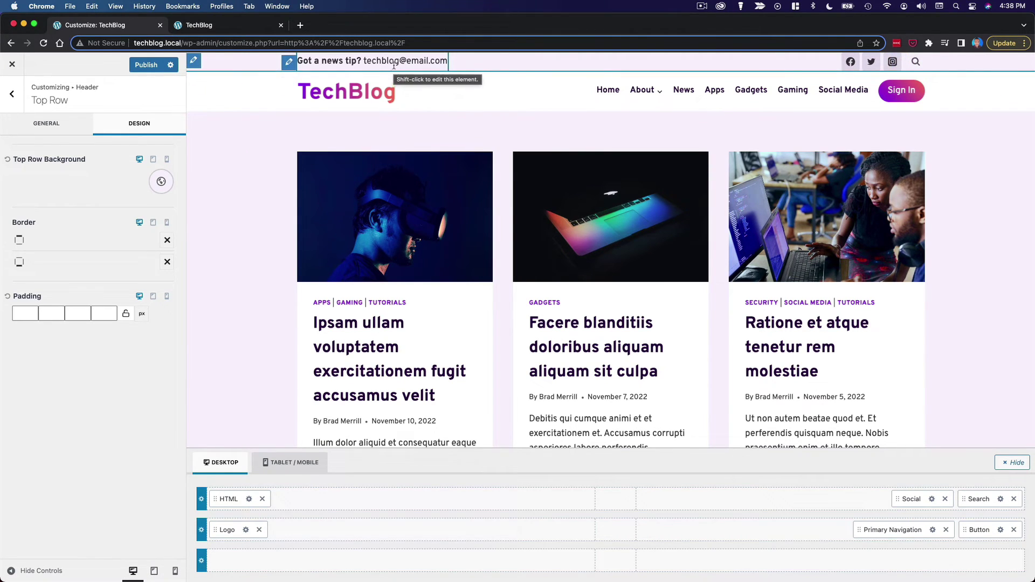
# - Set the top row's padding to 5 px at top and bottom
pyautogui.click(30, 315)
pyautogui.write('5')
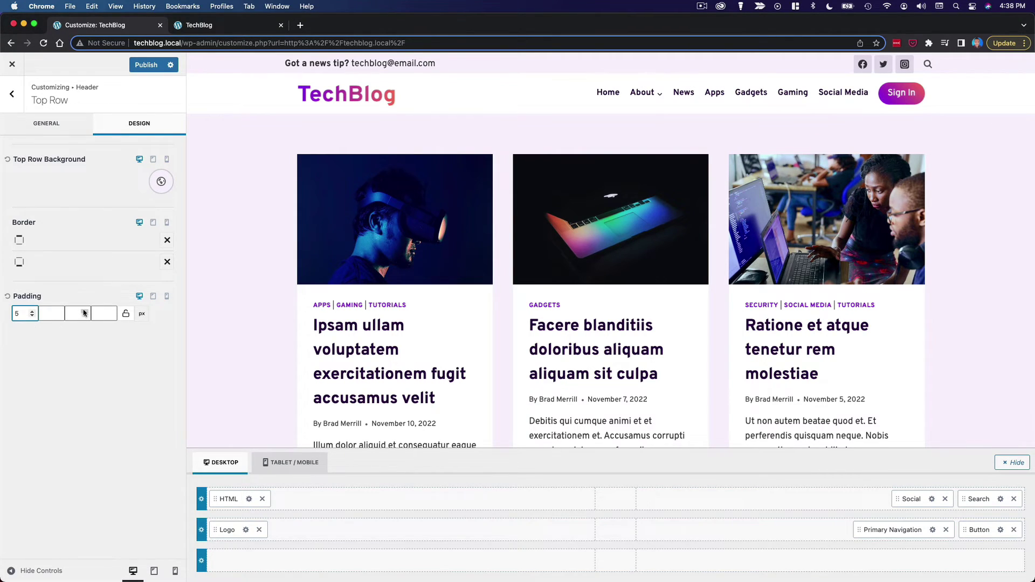
pyautogui.click(84, 313)
pyautogui.write('4')
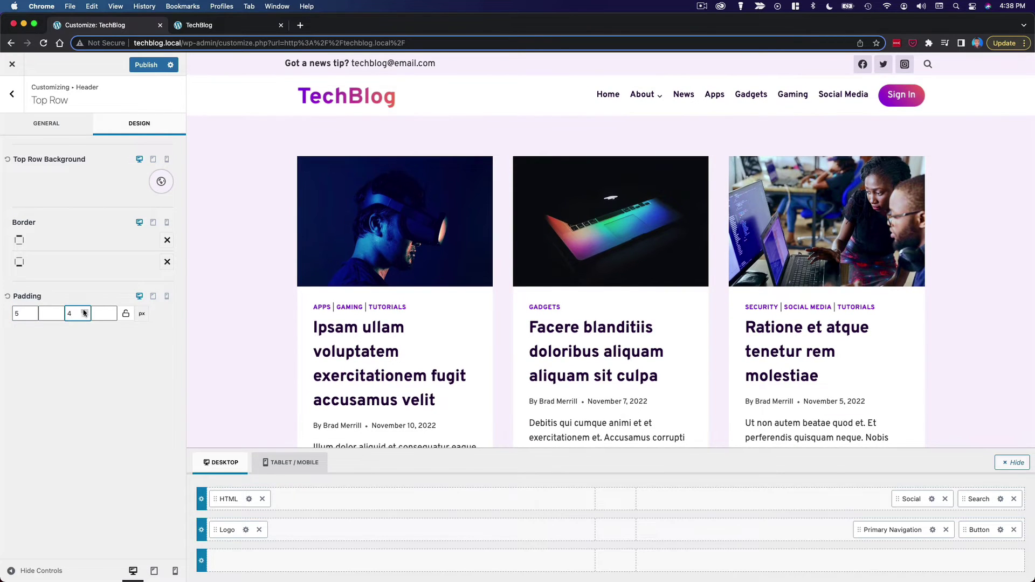
pyautogui.click(84, 311)
# - Reduce the news-tip HTML text's font size to 15 px
pyautogui.click(248, 499)
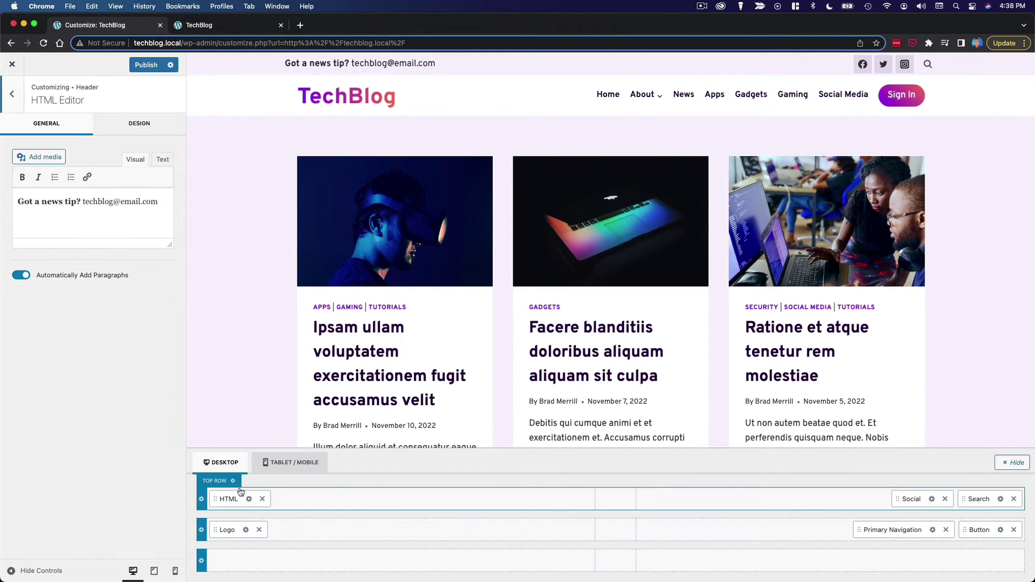
pyautogui.click(136, 124)
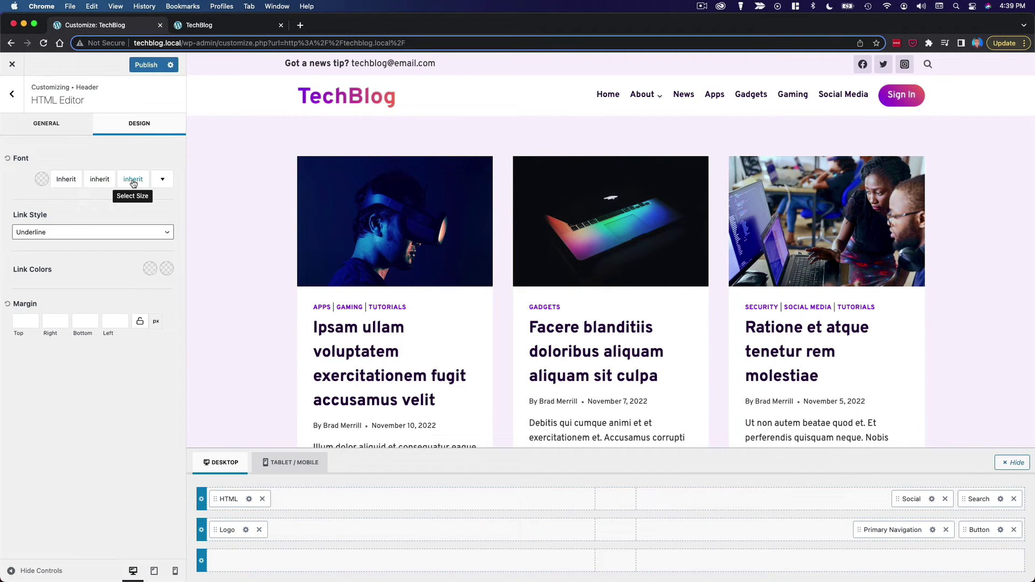
pyautogui.click(133, 180)
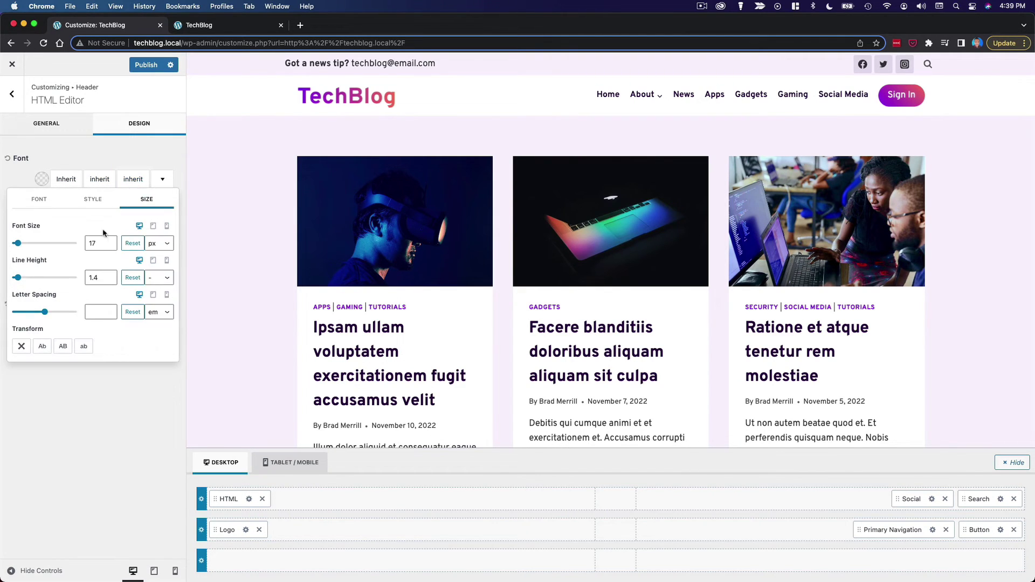
pyautogui.click(109, 247)
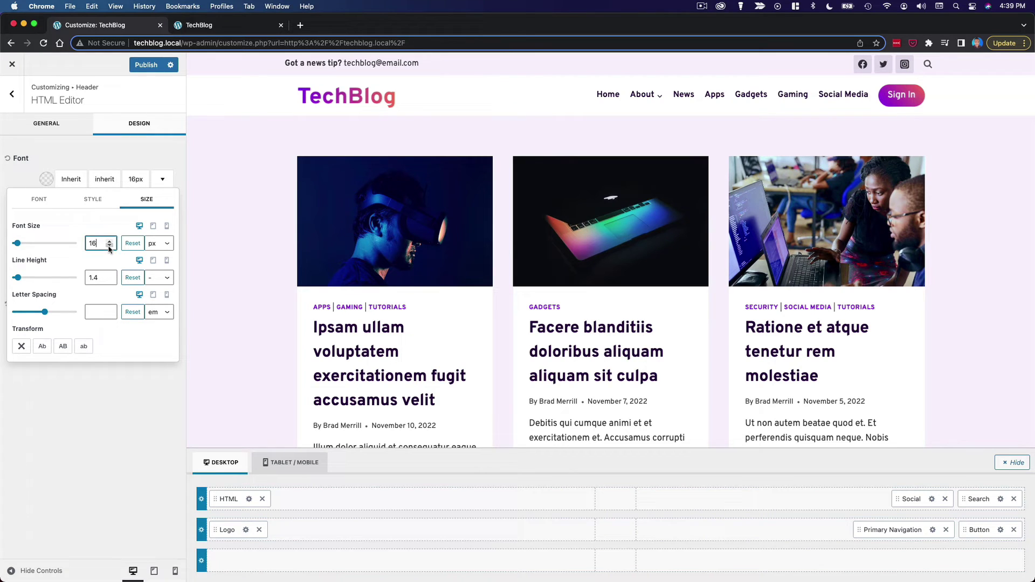
pyautogui.click(109, 247)
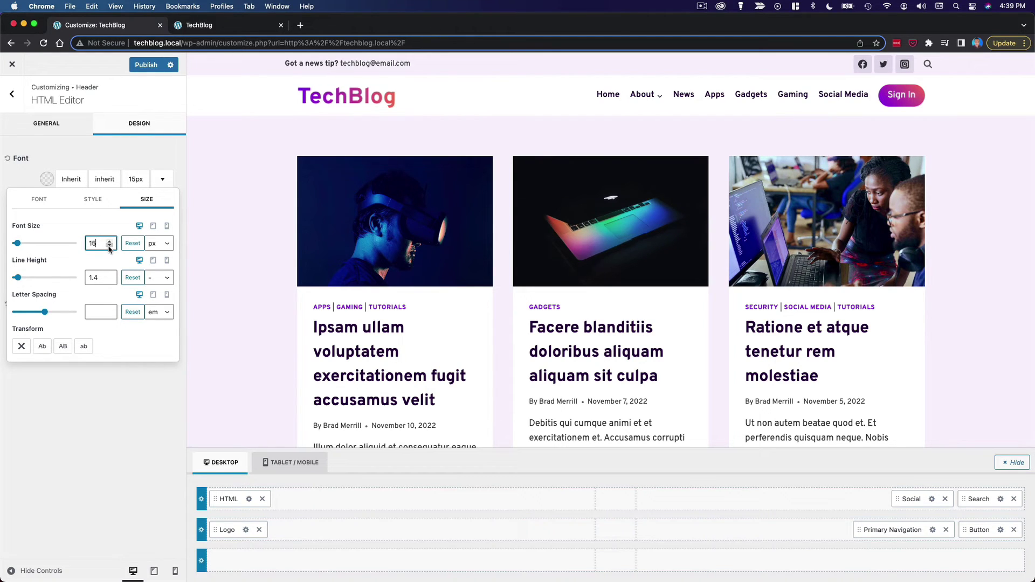
pyautogui.click(109, 247)
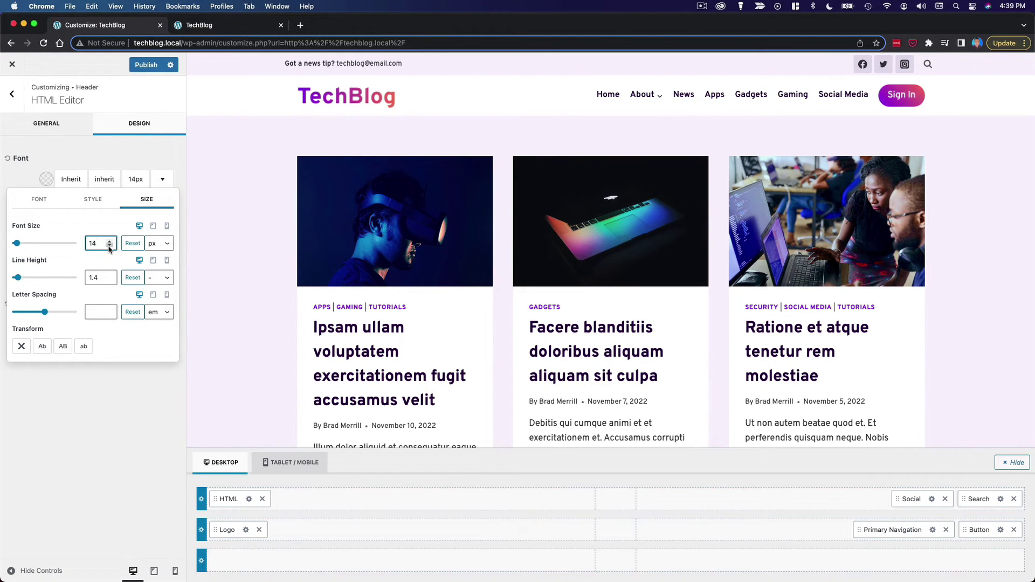
pyautogui.click(109, 241)
pyautogui.click(104, 440)
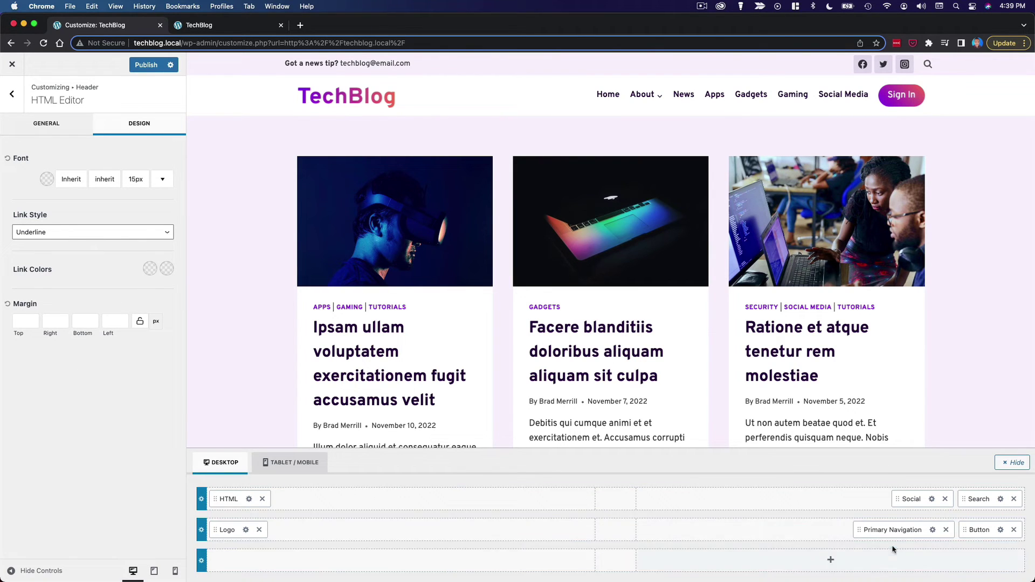
# - Switch the header social icons to the outline style
pyautogui.click(932, 499)
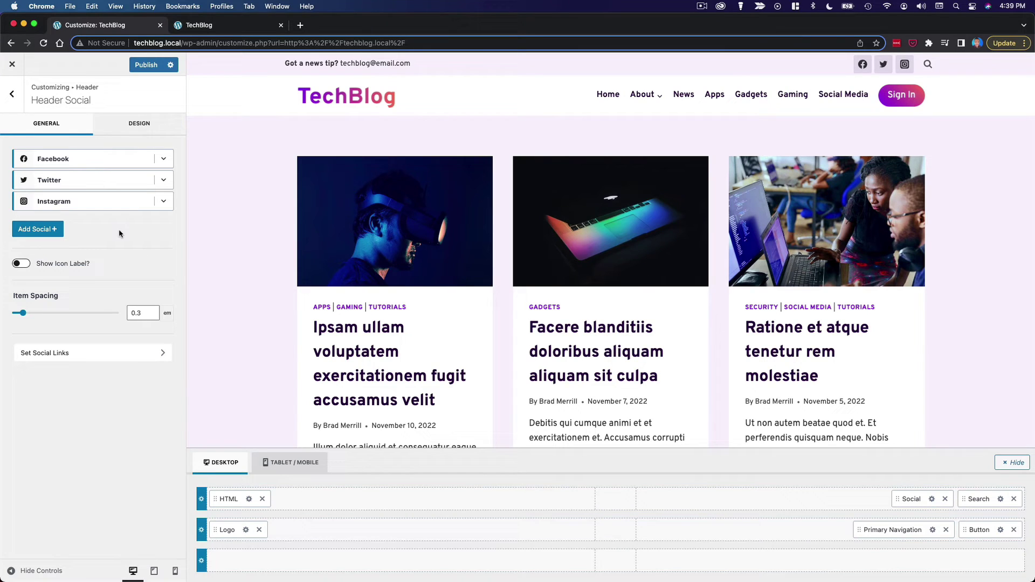
pyautogui.click(125, 131)
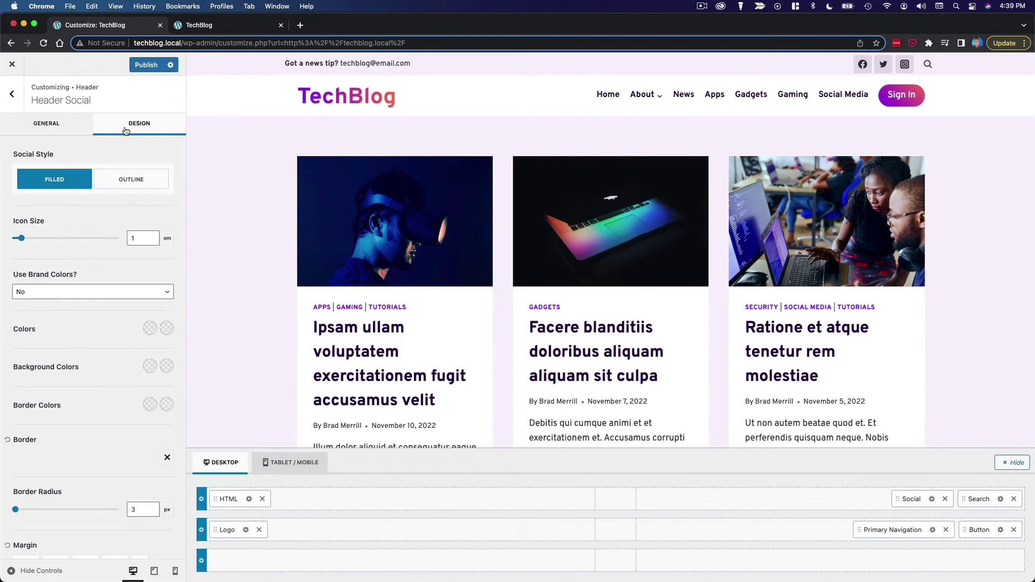
pyautogui.click(149, 181)
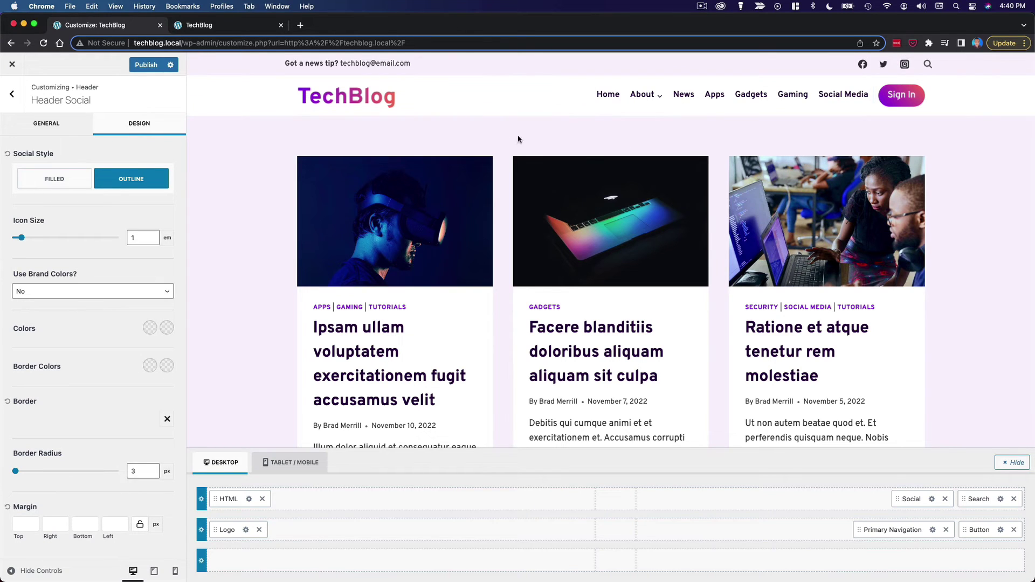
# - Colour the social icons dark purple 290342, with bright violet 8920F3 on hover
pyautogui.click(149, 328)
pyautogui.click(56, 307)
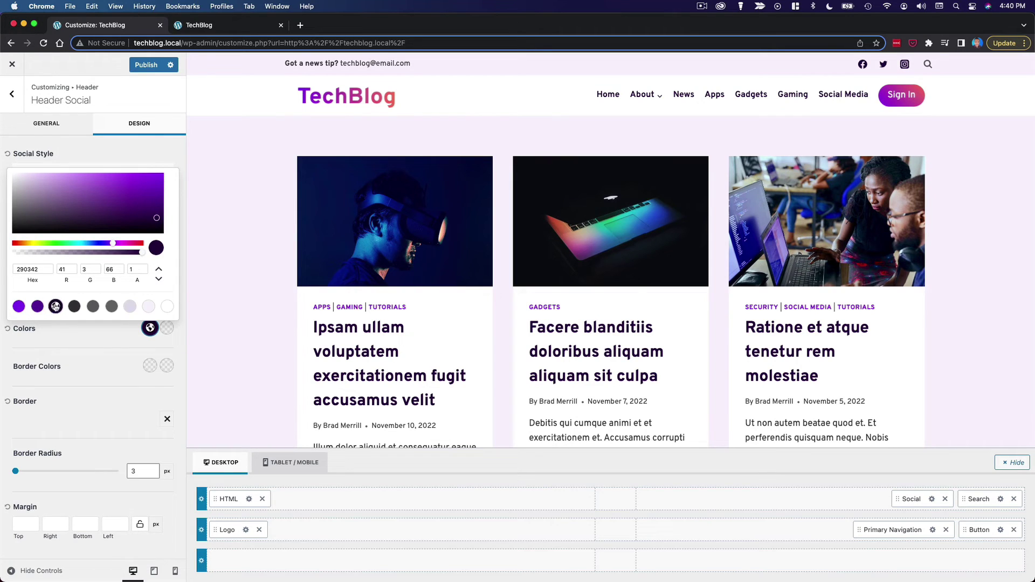
pyautogui.click(93, 334)
pyautogui.click(167, 328)
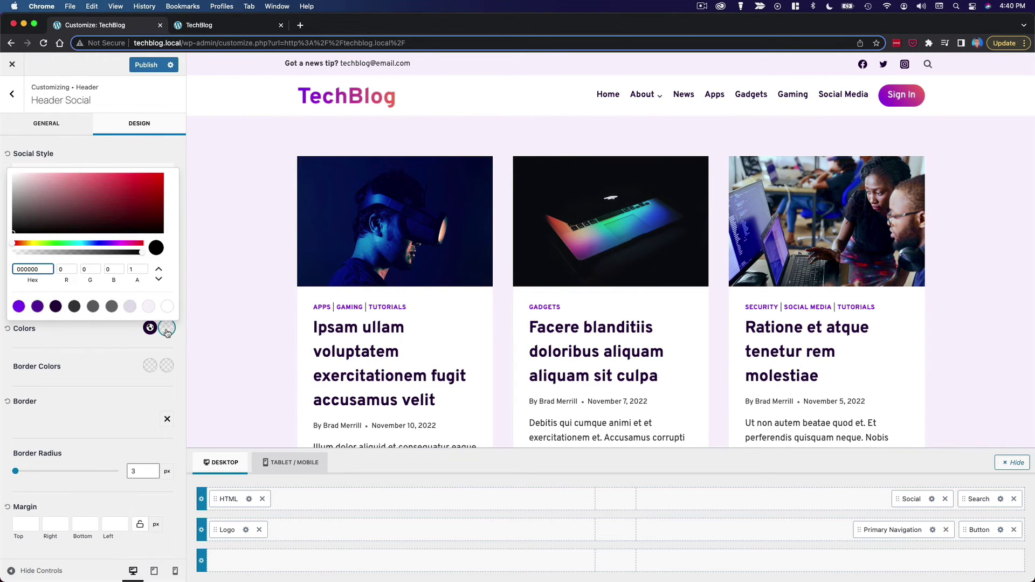
pyautogui.click(19, 307)
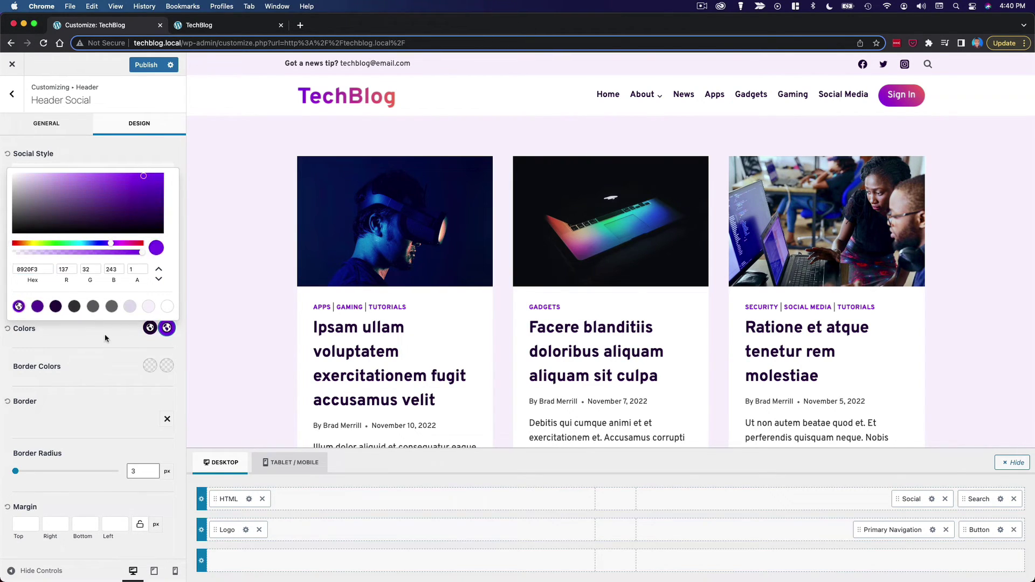
pyautogui.click(166, 328)
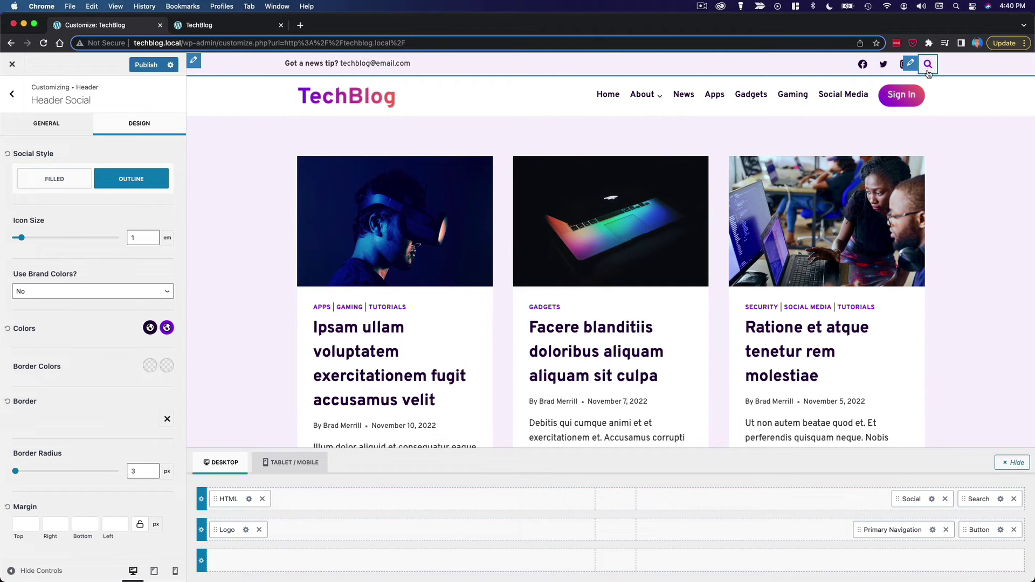
# - Open the Header Search settings, try the alternative search icon, then revert to the original
pyautogui.click(911, 65)
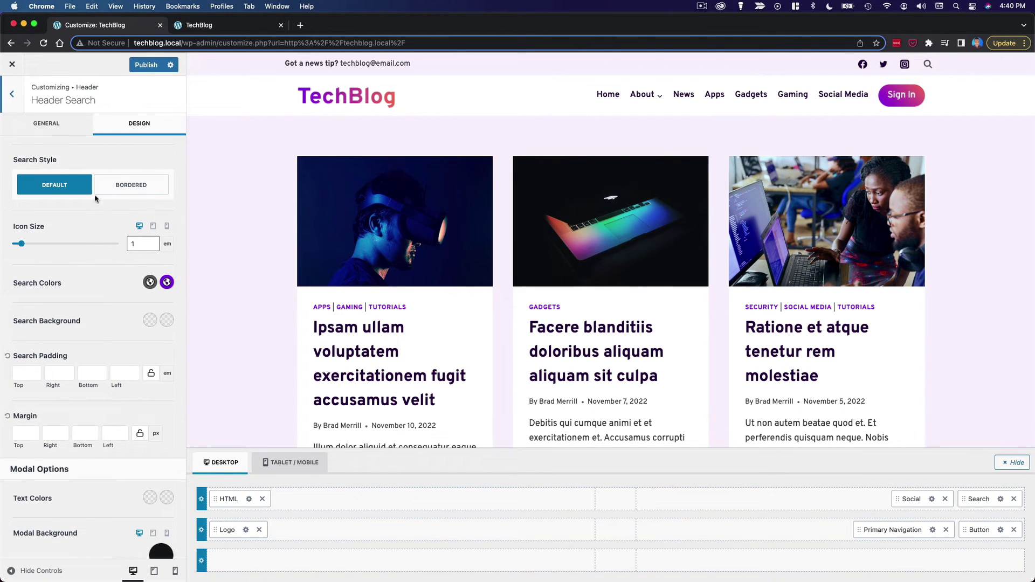
pyautogui.click(66, 129)
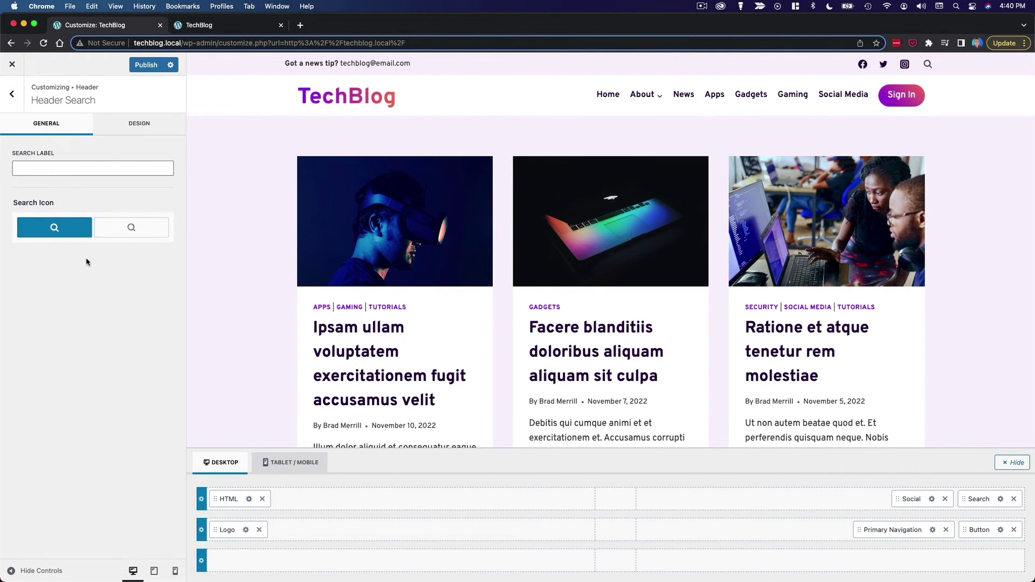
pyautogui.click(130, 232)
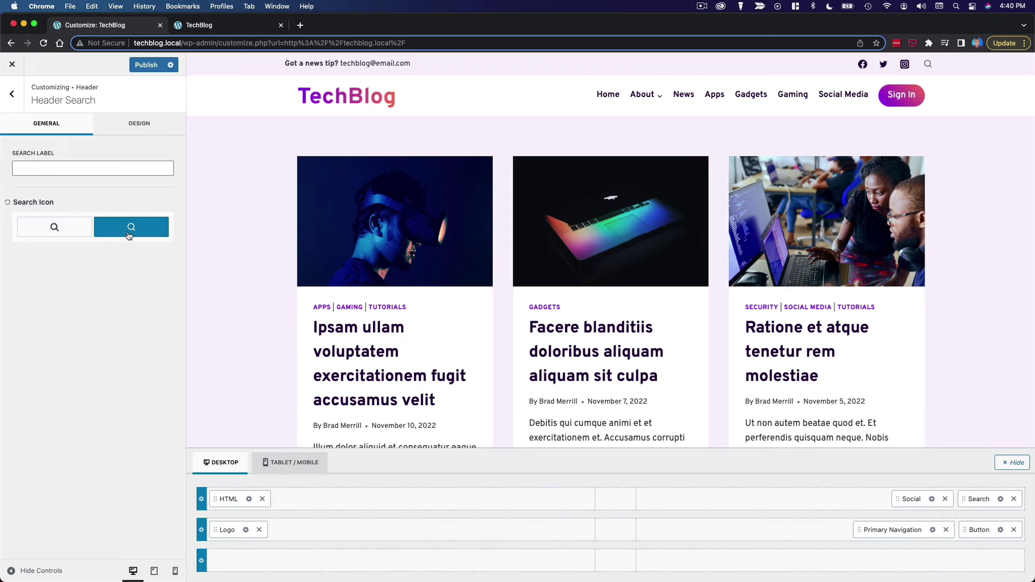
pyautogui.click(45, 237)
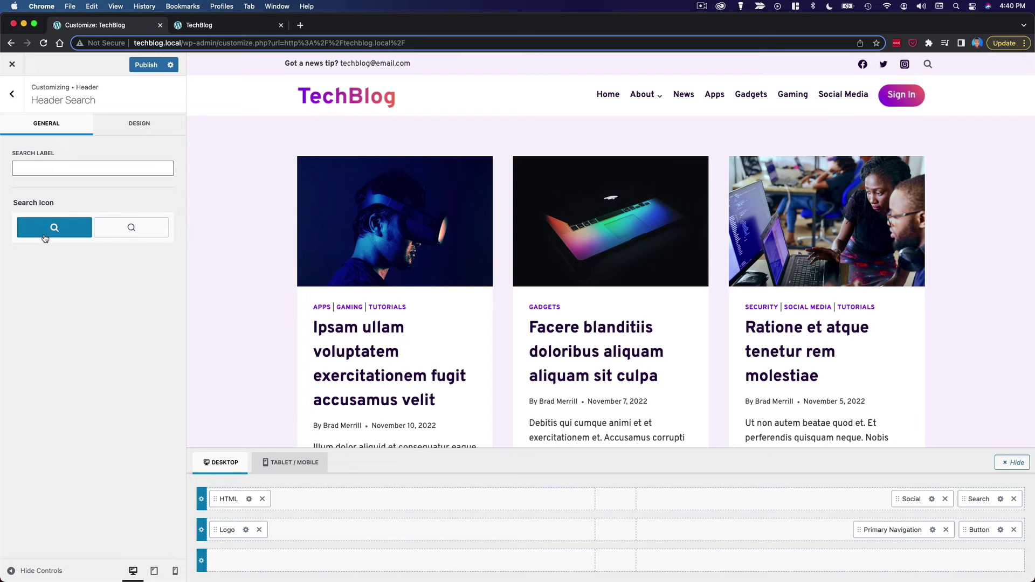
# - Set the search icon's normal colour to the dark purple preset, leaving hover unchanged
pyautogui.click(126, 133)
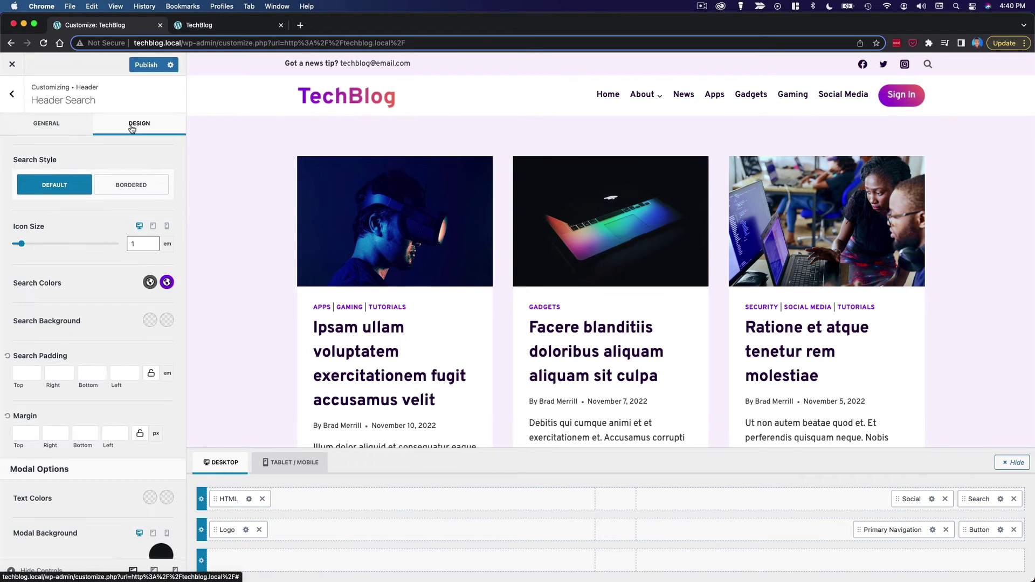
pyautogui.click(150, 282)
pyautogui.click(56, 261)
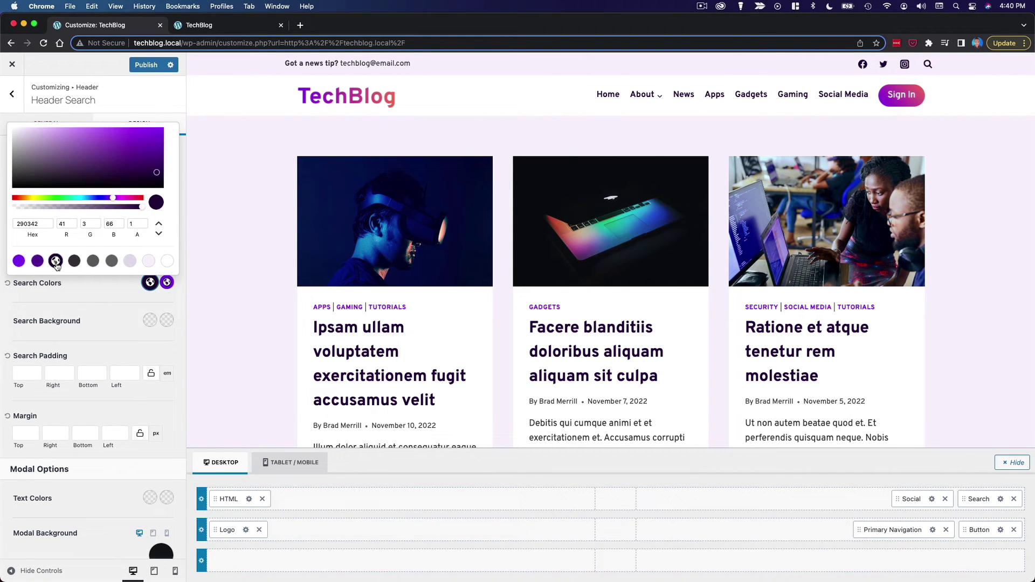
pyautogui.click(120, 306)
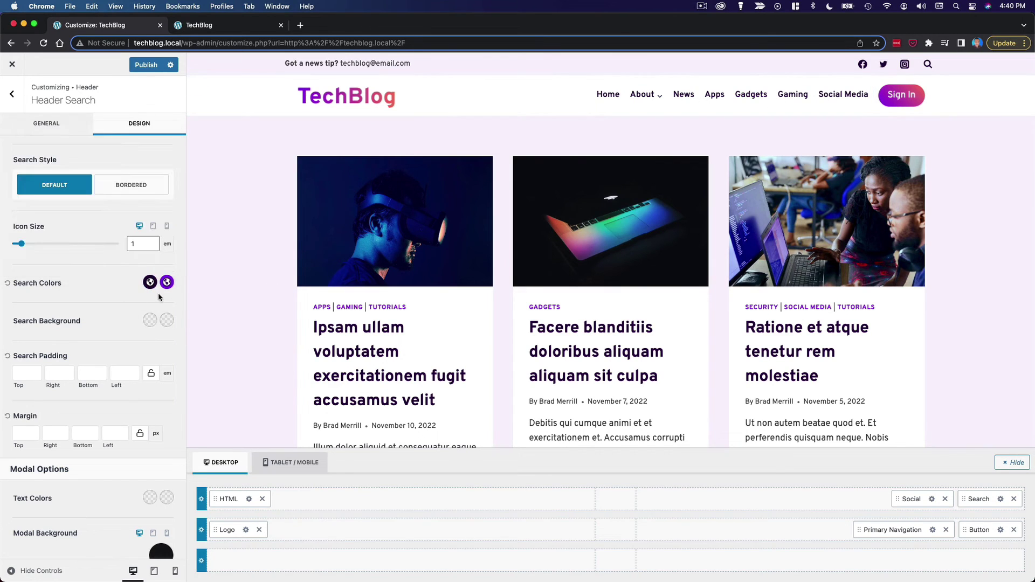
pyautogui.click(167, 282)
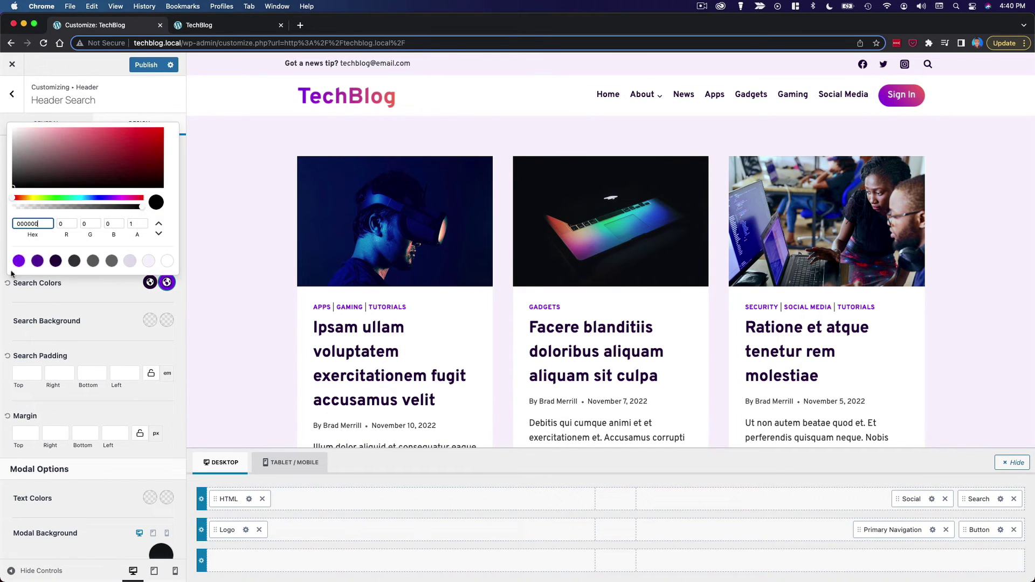
pyautogui.click(99, 291)
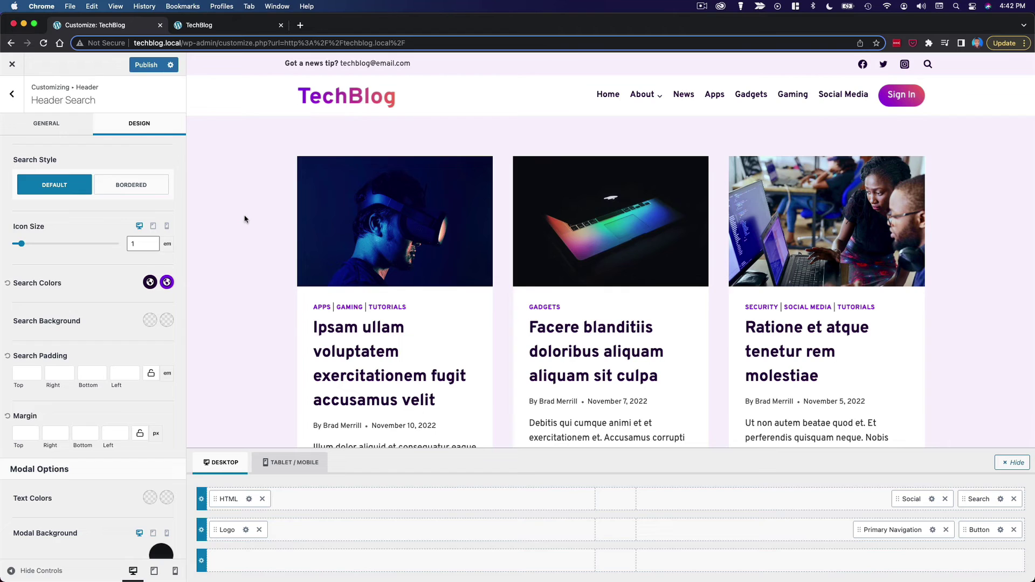
# - In the tablet/mobile header, give the mobile menu trigger the bolder icon
pyautogui.press('Escape')
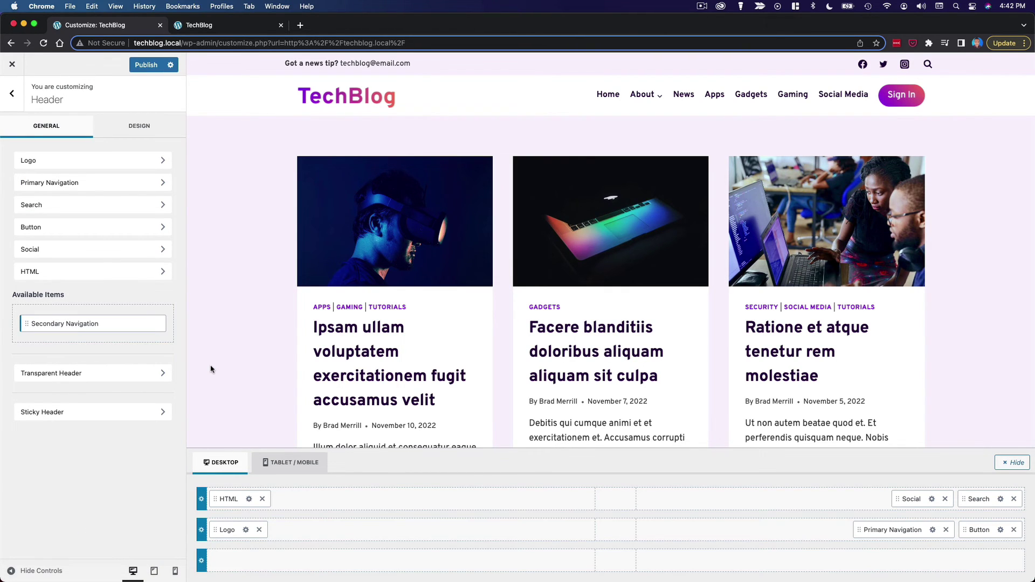
pyautogui.click(297, 466)
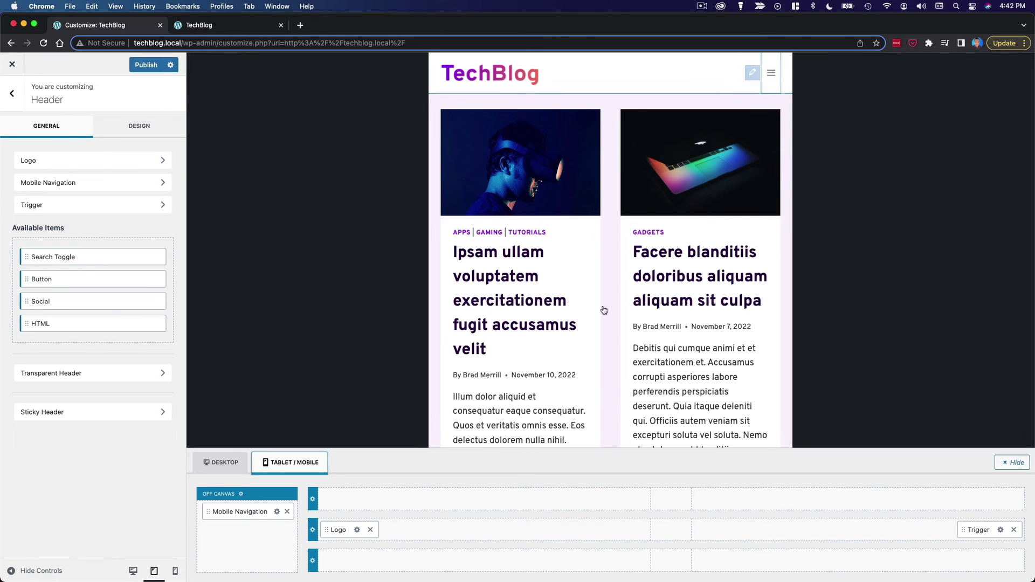
pyautogui.click(1000, 531)
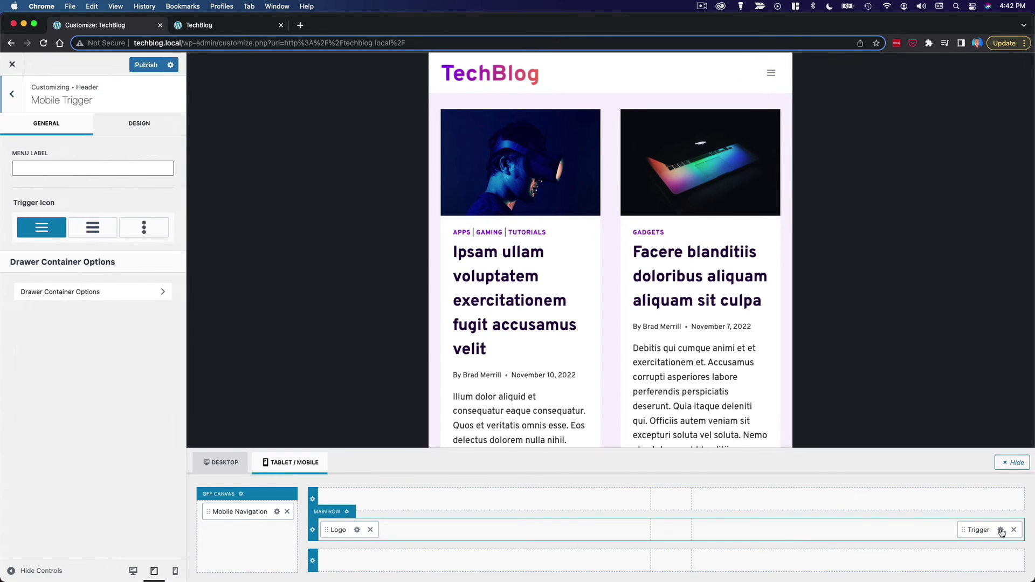
pyautogui.click(95, 227)
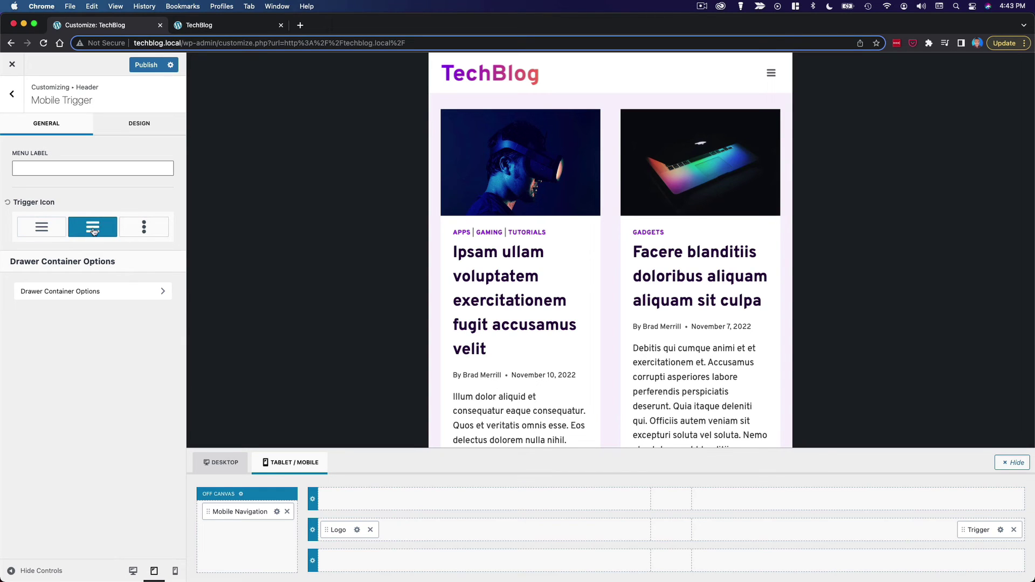
# - Keep the trigger in Default style after trying Bordered, then open Mobile Navigation settings
pyautogui.click(134, 132)
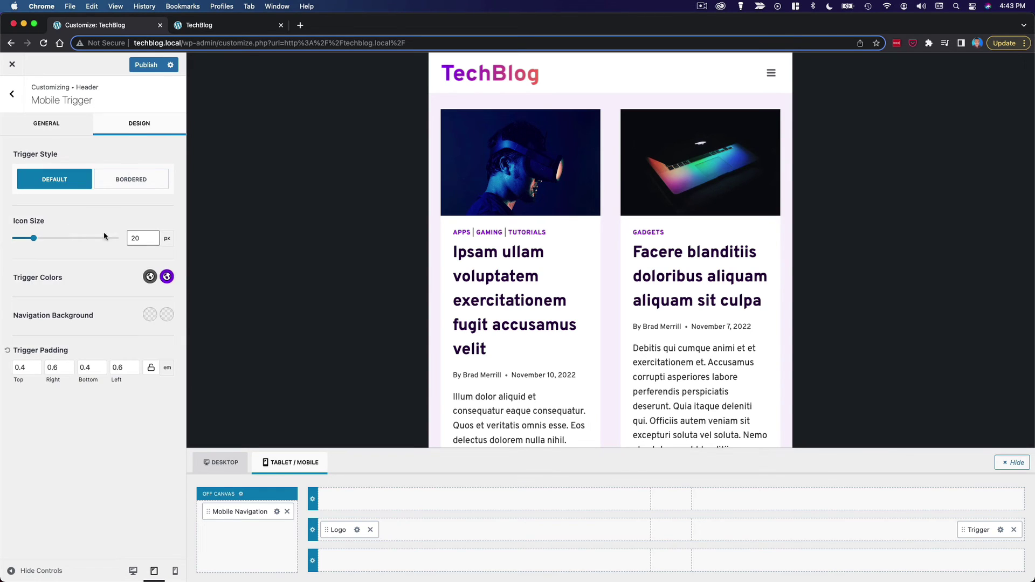
pyautogui.click(150, 277)
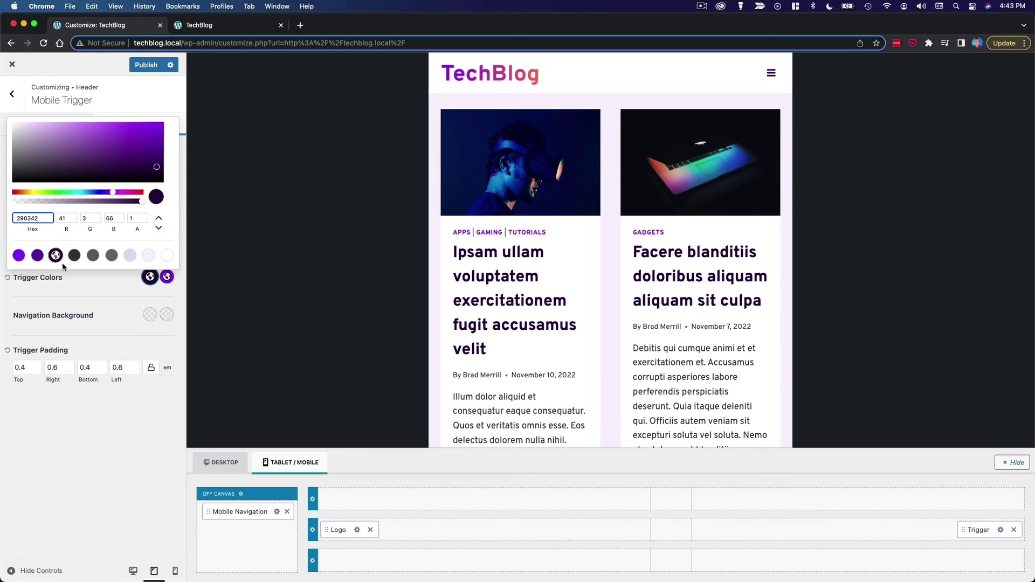
pyautogui.click(91, 284)
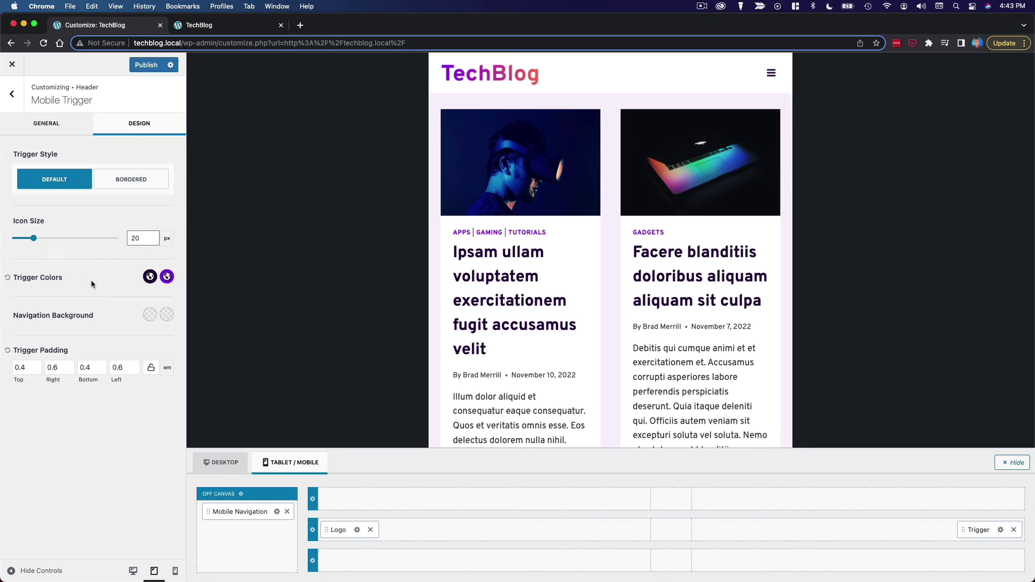
pyautogui.click(118, 188)
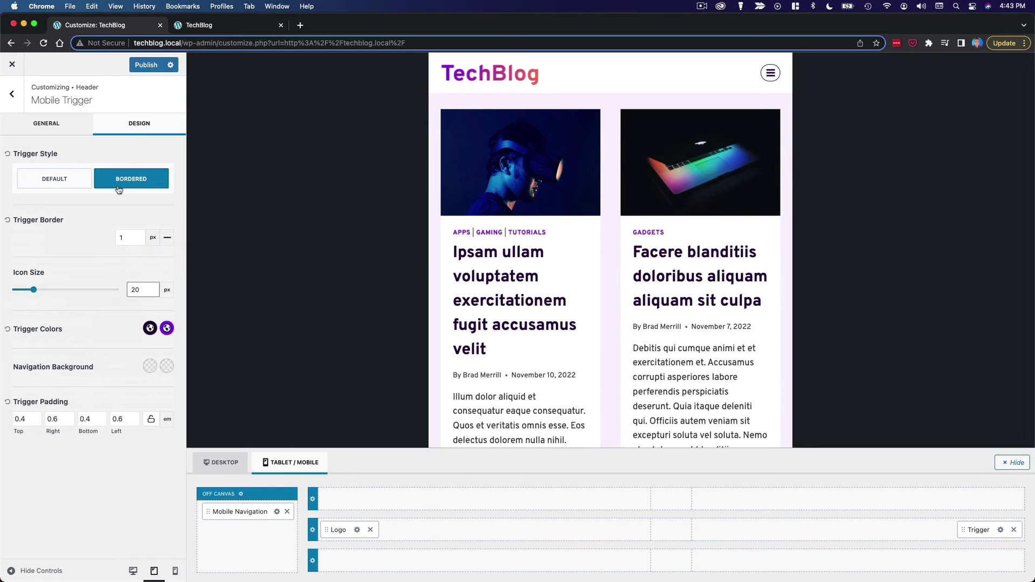
pyautogui.click(68, 180)
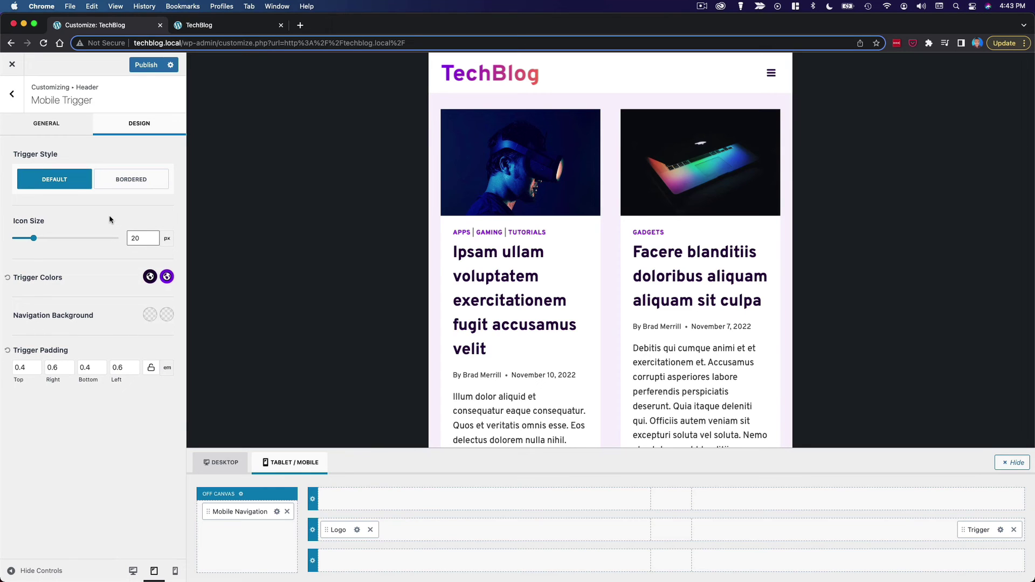
pyautogui.click(276, 512)
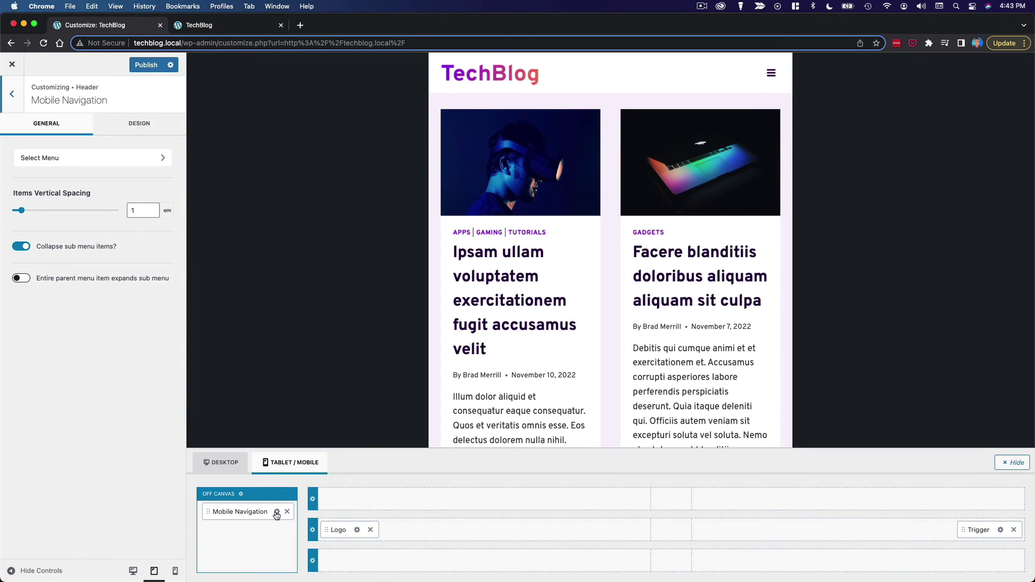
# - With the mobile menu previewed, set the mobile navigation font weight to 600
pyautogui.click(770, 74)
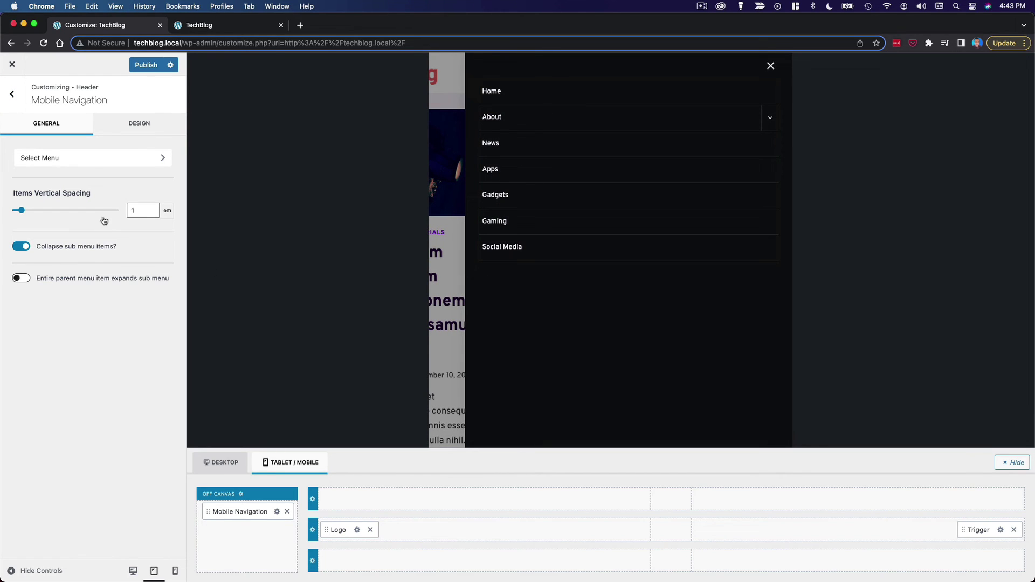
pyautogui.click(130, 127)
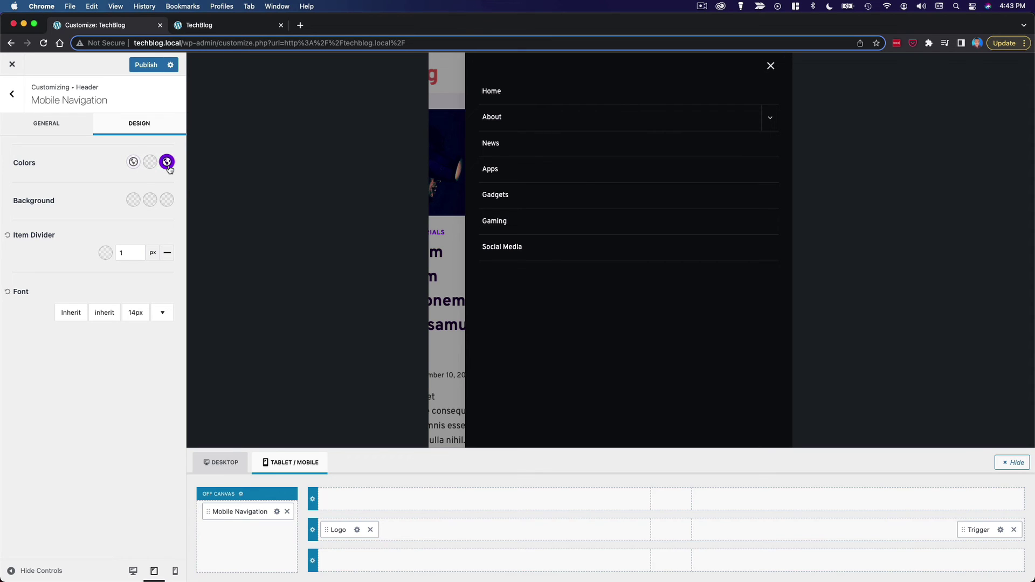
pyautogui.click(105, 313)
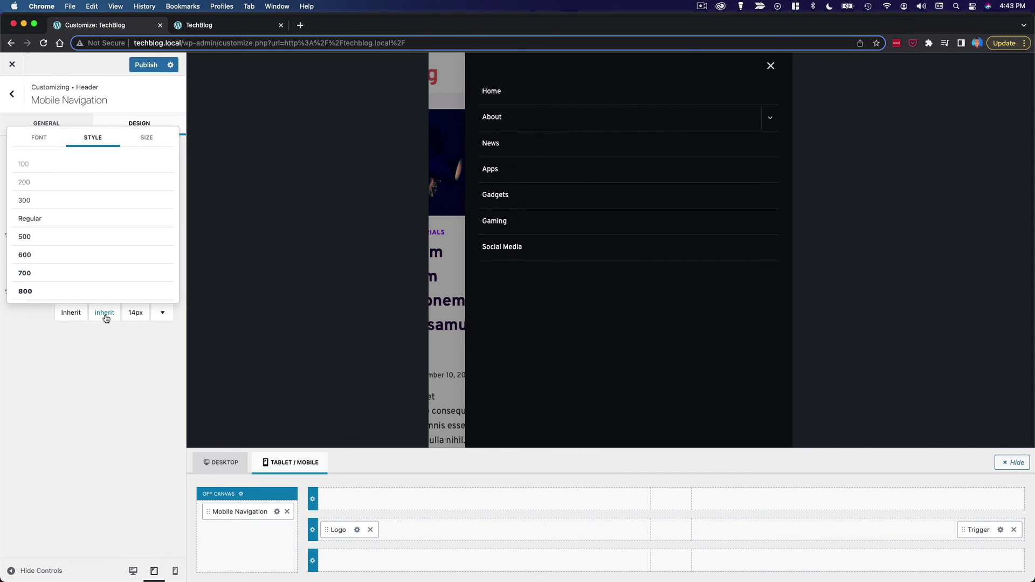
pyautogui.click(74, 260)
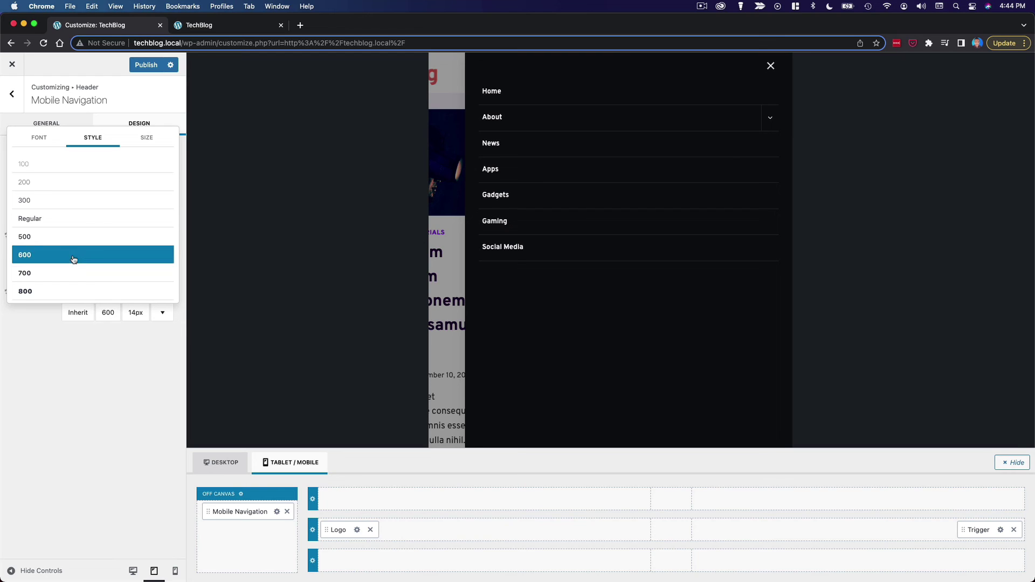
# - Set the mobile navigation font size to 16px
pyautogui.click(46, 331)
pyautogui.click(131, 314)
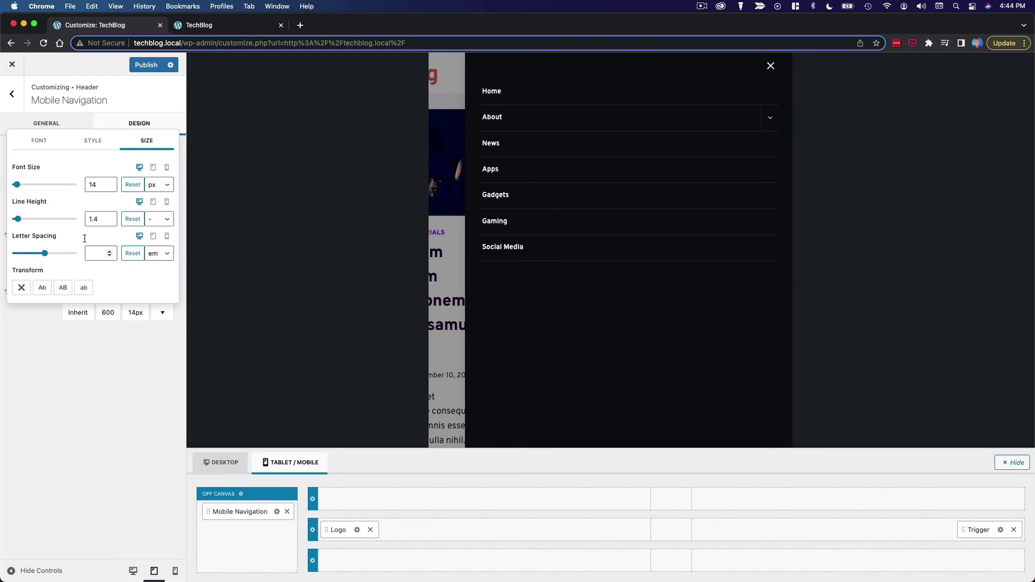
pyautogui.click(110, 183)
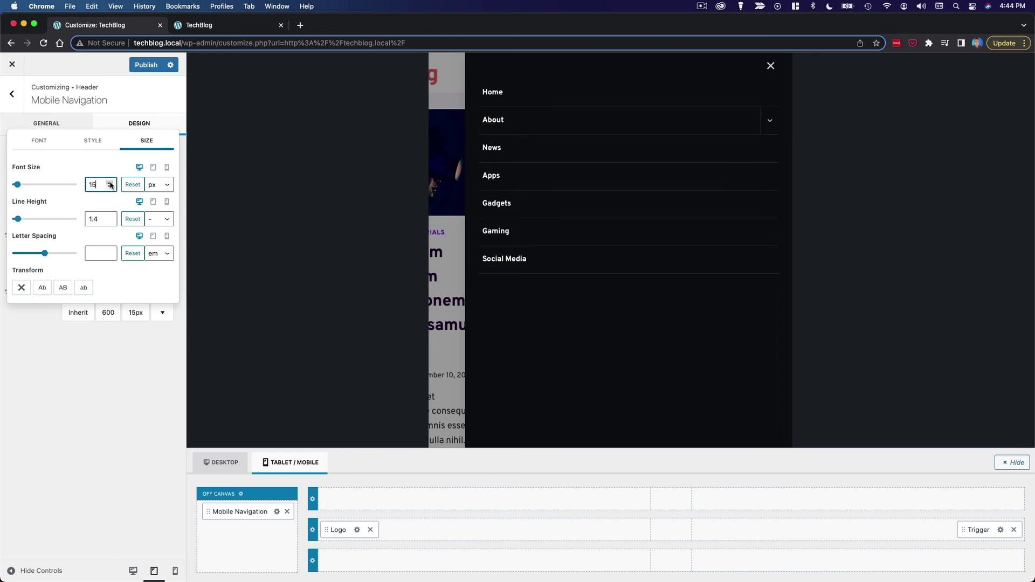
pyautogui.click(110, 183)
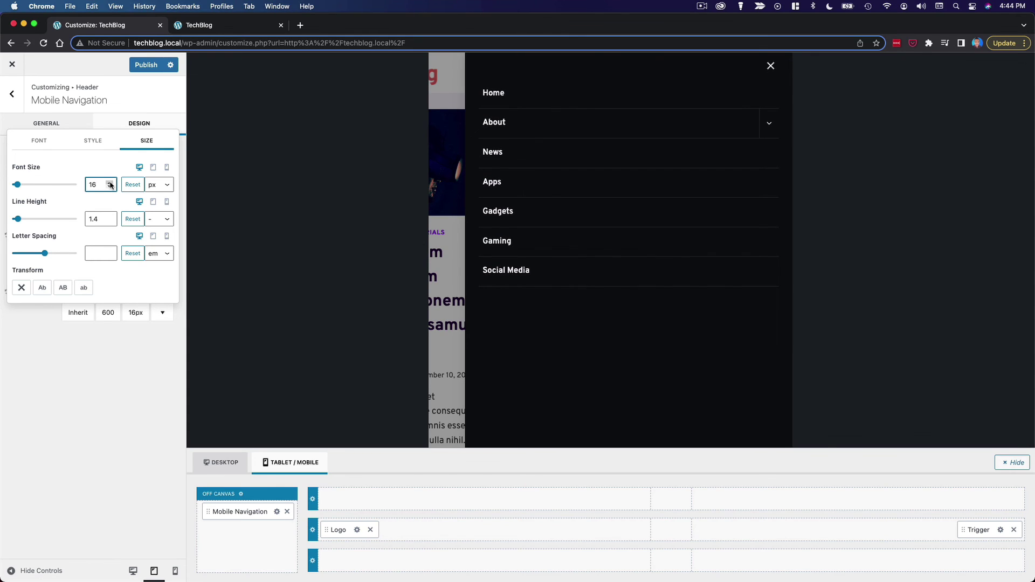
pyautogui.click(110, 183)
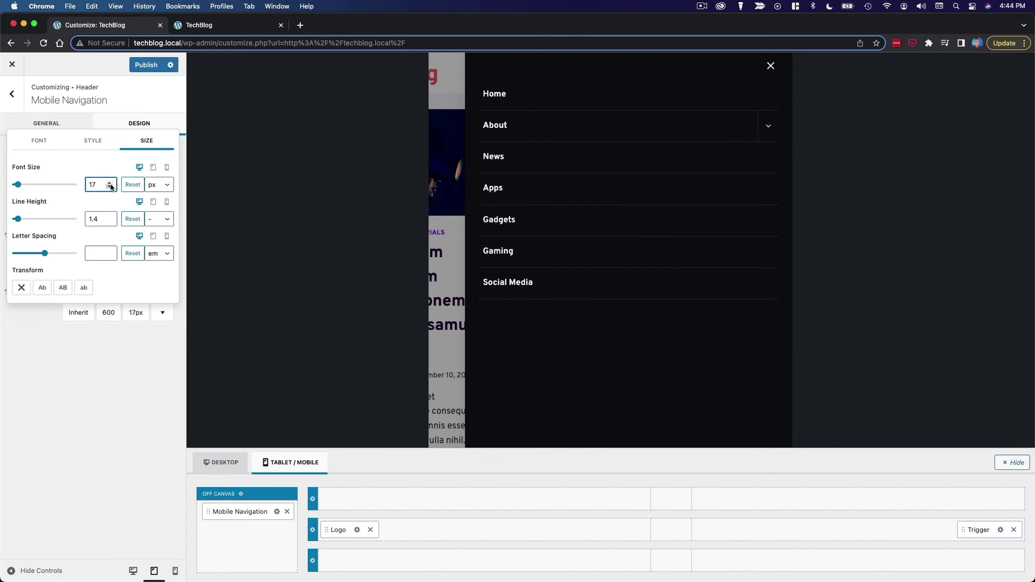
pyautogui.click(110, 187)
pyautogui.click(82, 371)
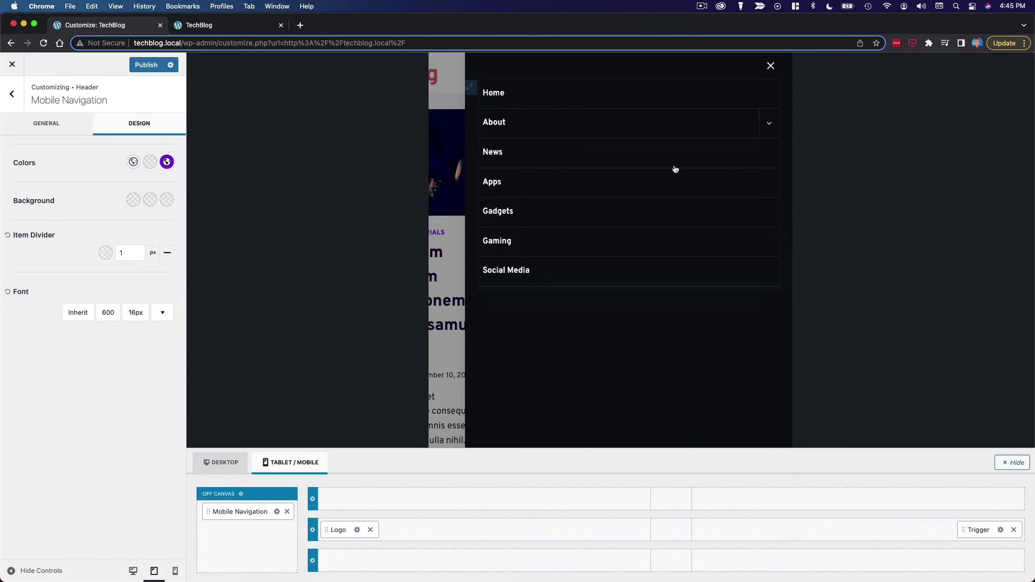
pyautogui.click(69, 130)
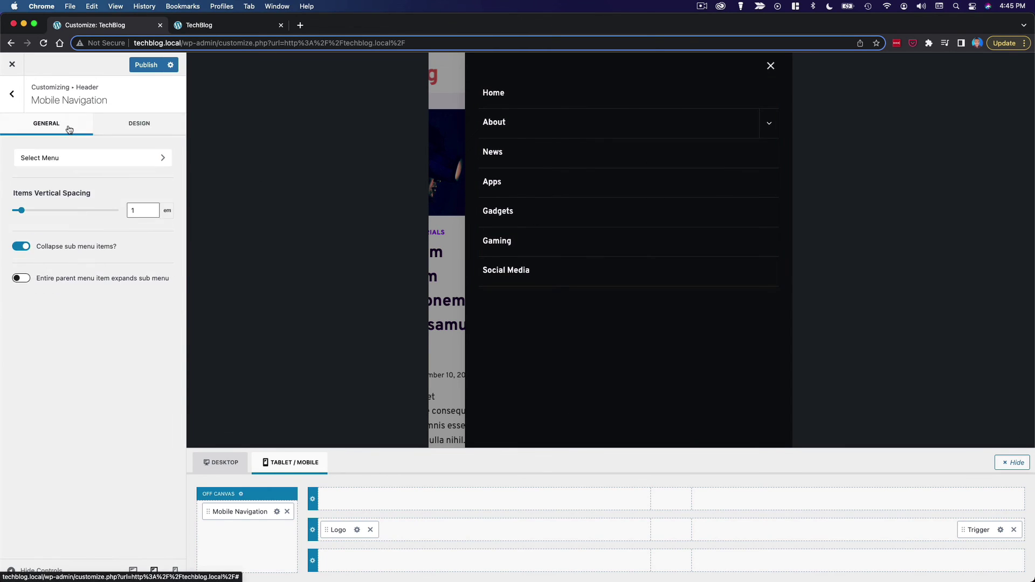
# - Assign the Primary menu to the Mobile menu location and check it in the preview
pyautogui.click(114, 157)
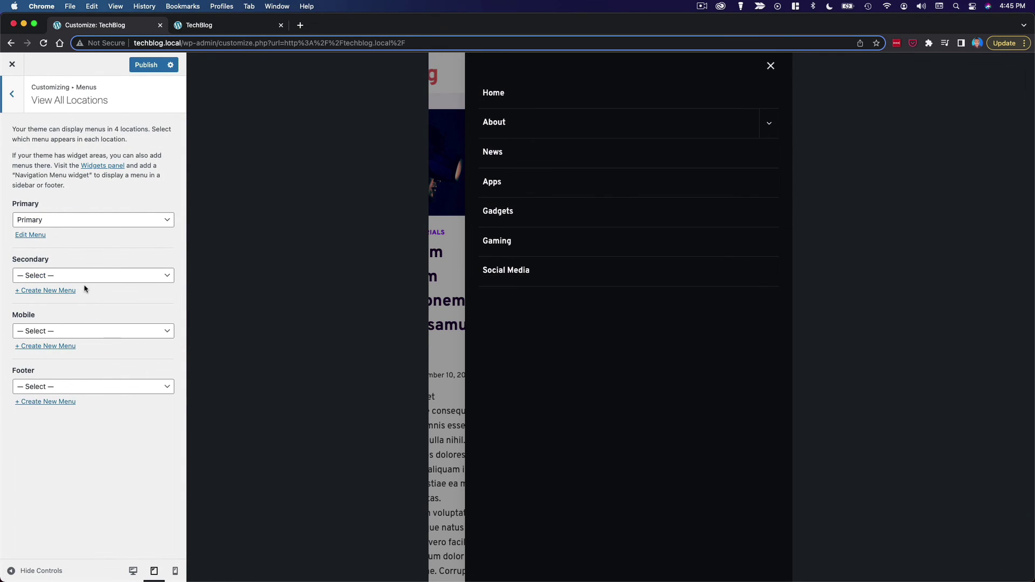
pyautogui.click(113, 338)
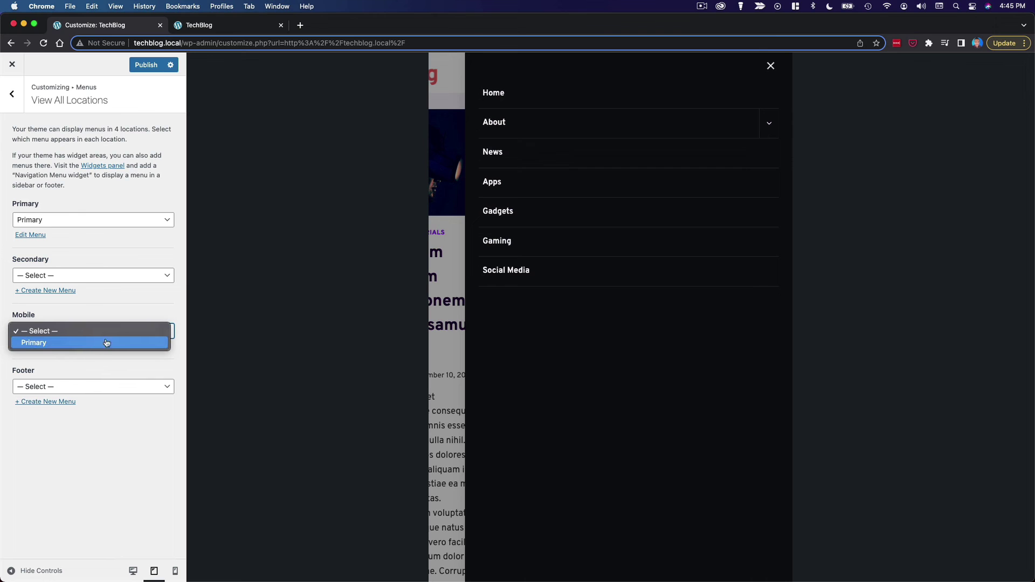
pyautogui.click(63, 344)
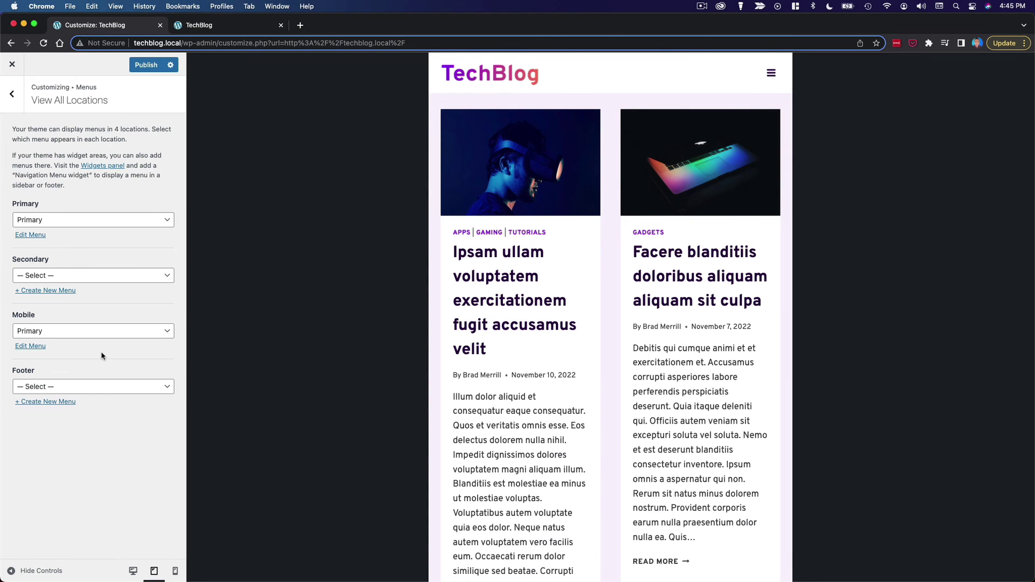
pyautogui.click(770, 73)
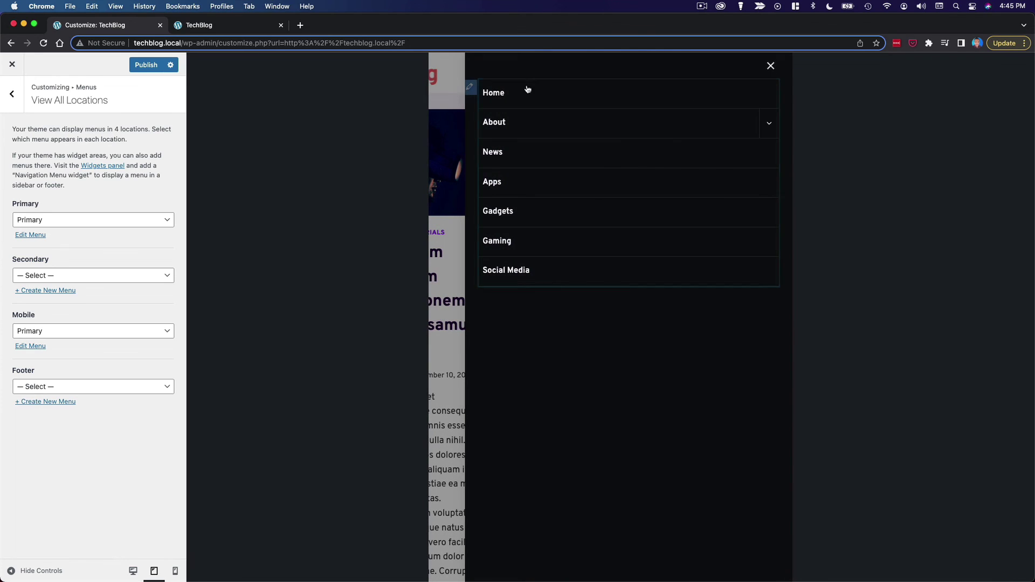
# - Return to the Header settings in the Desktop layout and close the mobile menu overlay
pyautogui.press('Escape')
pyautogui.press('Escape')
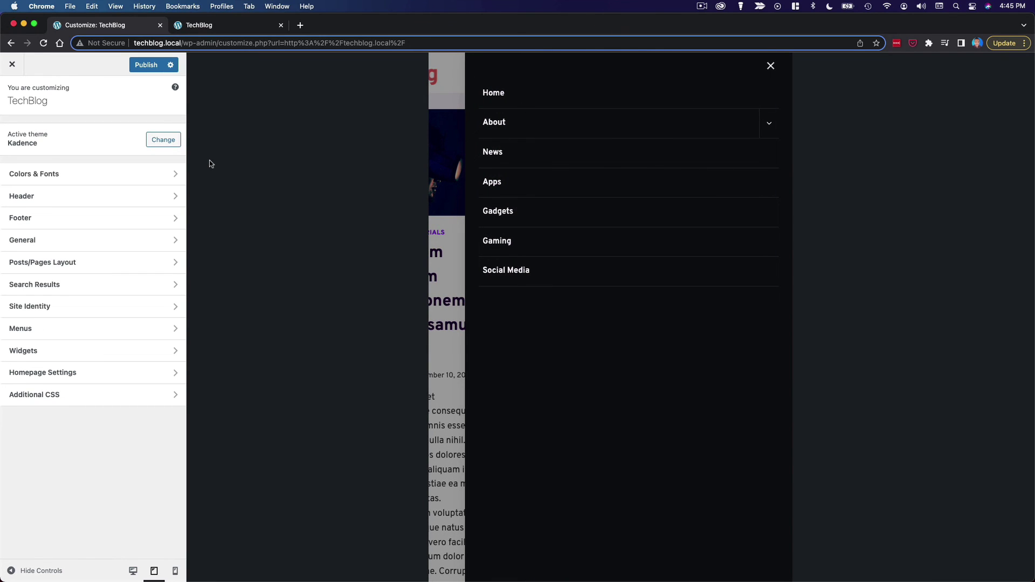
pyautogui.click(110, 195)
pyautogui.click(233, 469)
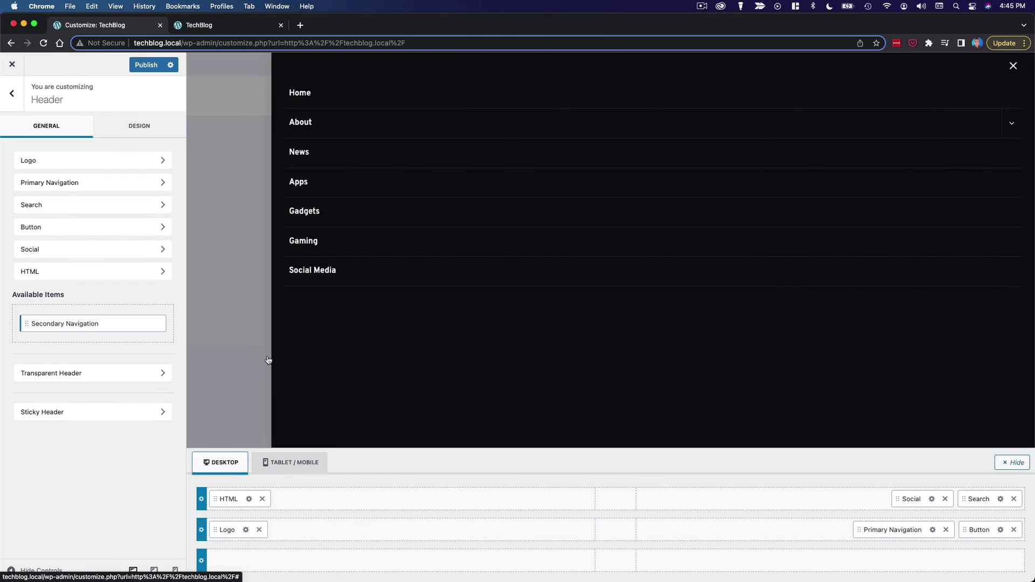
pyautogui.click(1011, 64)
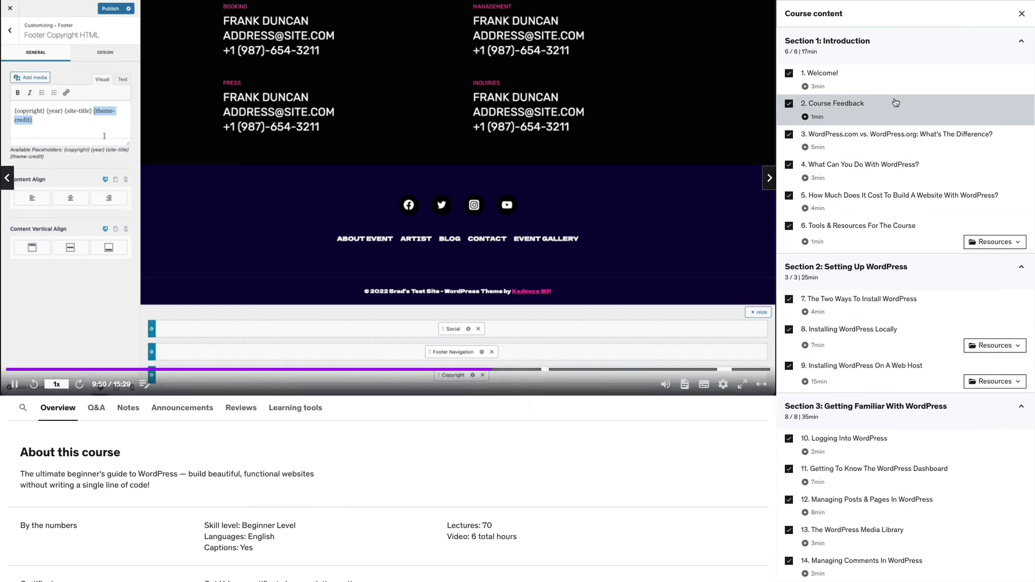
# - Scroll the Course content sidebar down to the Wrapping Up and Extras sections
pyautogui.scroll(-5, 925, 216)
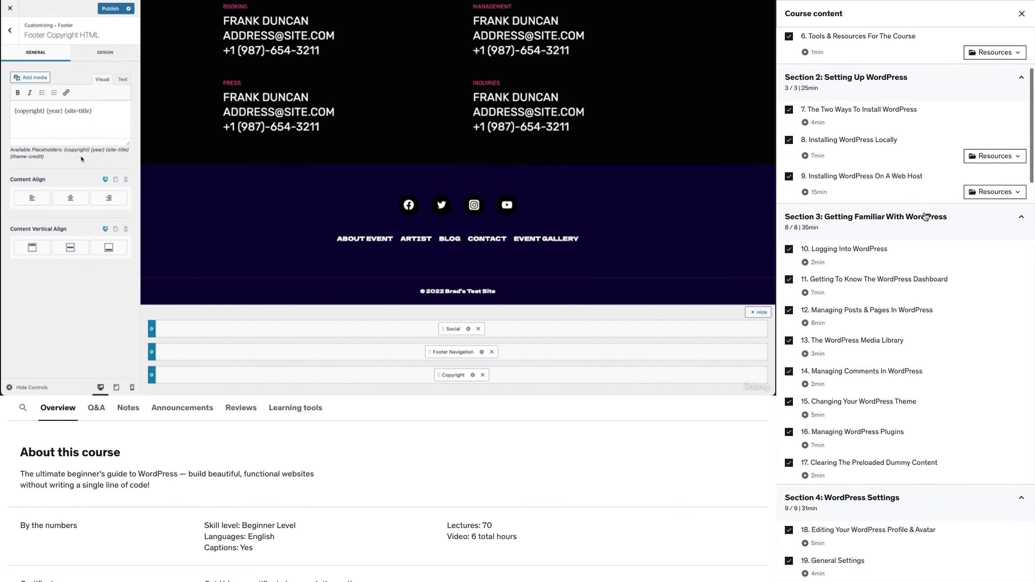
pyautogui.scroll(-6, 919, 283)
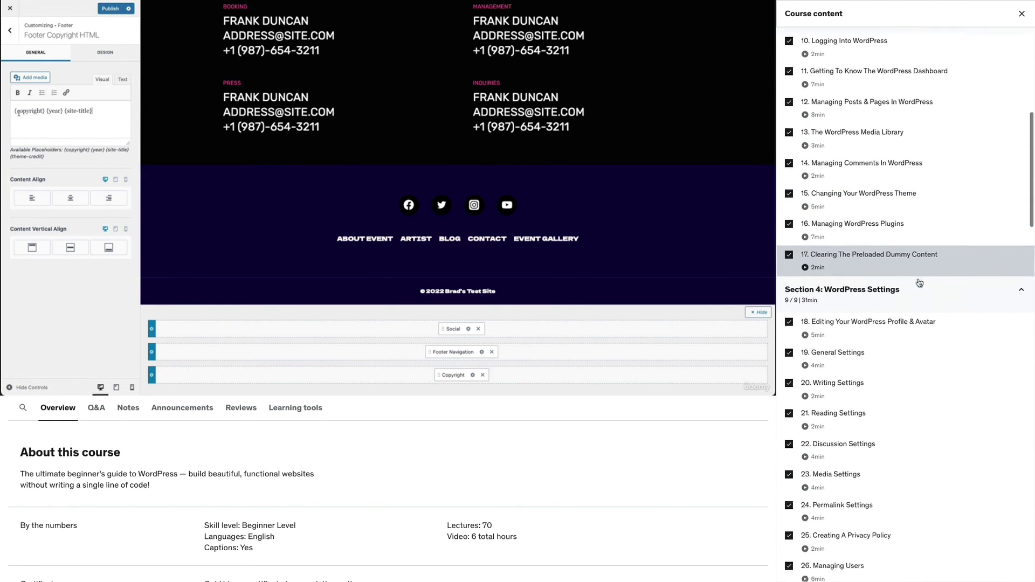
pyautogui.scroll(-7, 918, 283)
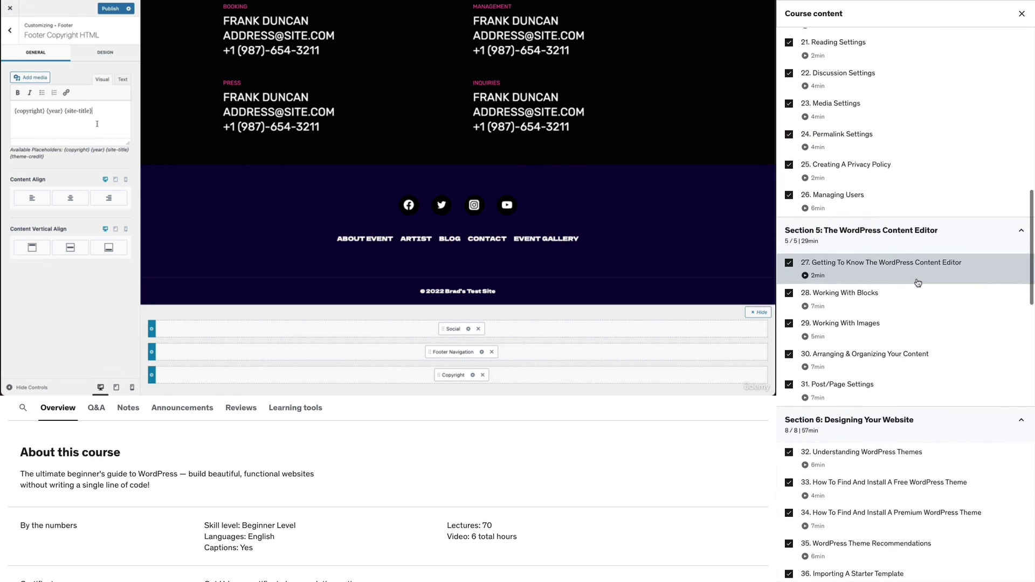
pyautogui.scroll(-7, 918, 283)
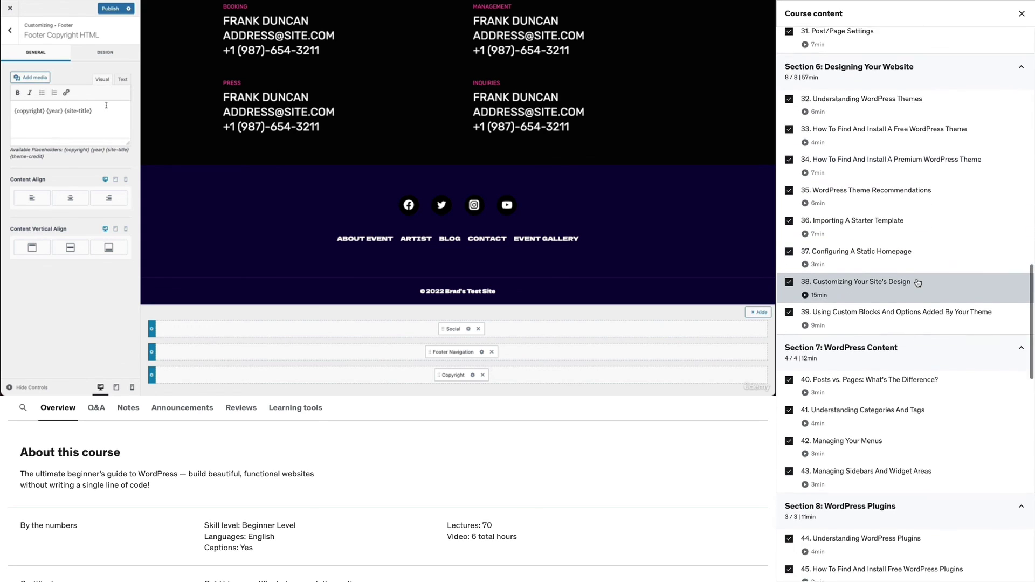
pyautogui.scroll(-5, 918, 283)
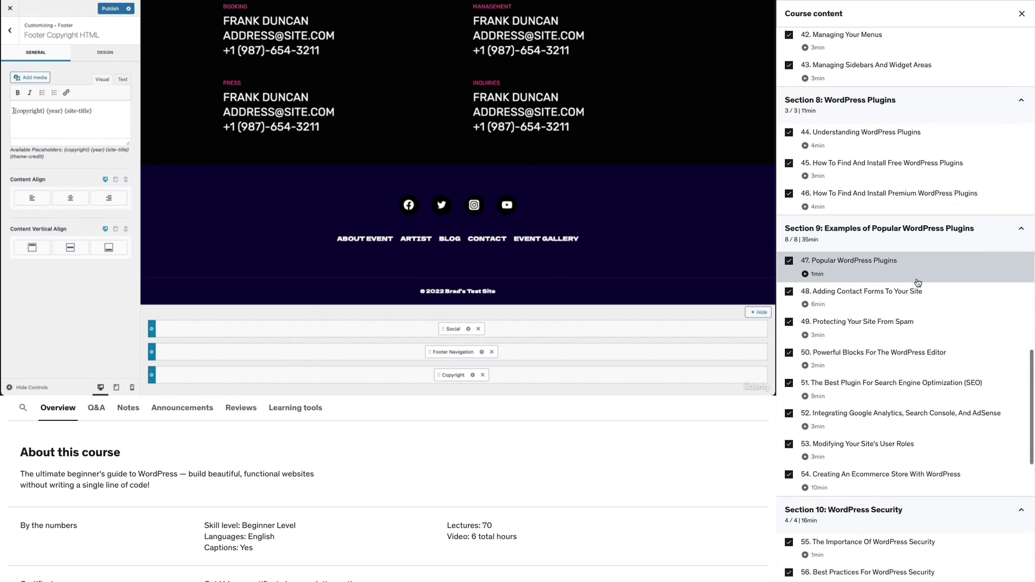
pyautogui.scroll(-1, 928, 367)
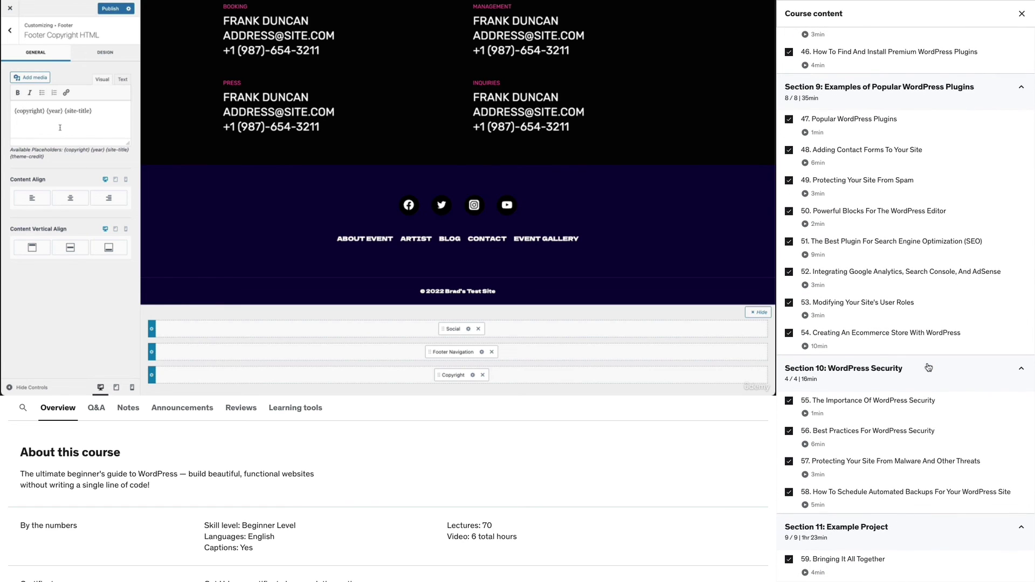
pyautogui.scroll(-8, 929, 367)
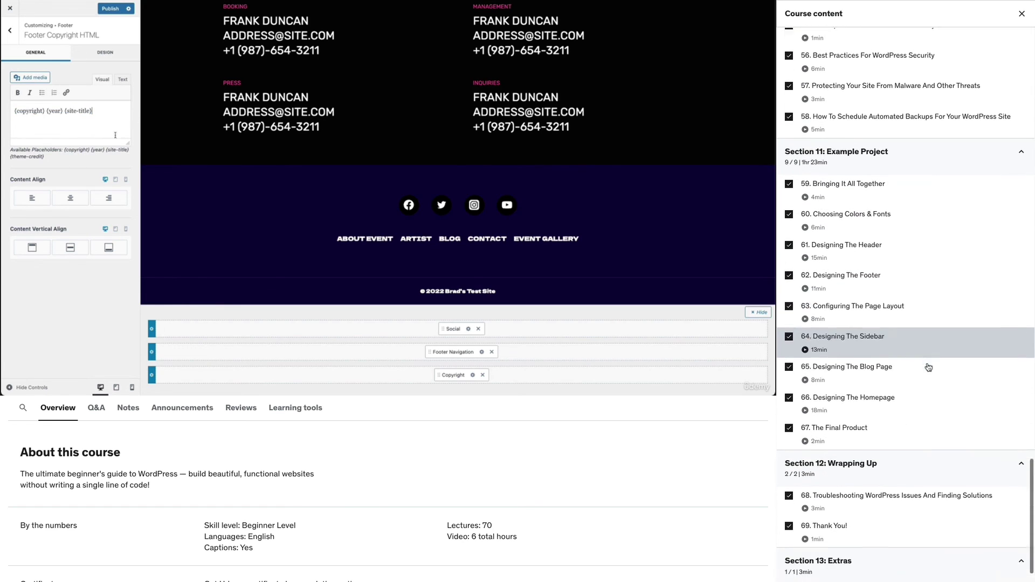